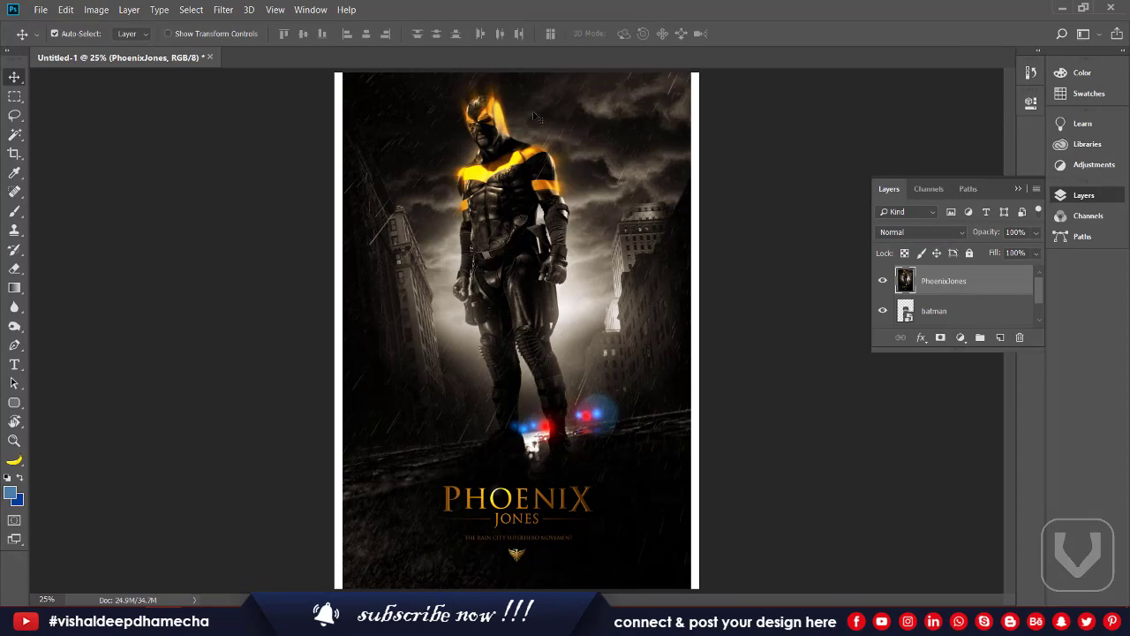
- Outline the standing hero with the Lasso tool, remove him with a Content-Aware fill, and deselect
key("l")
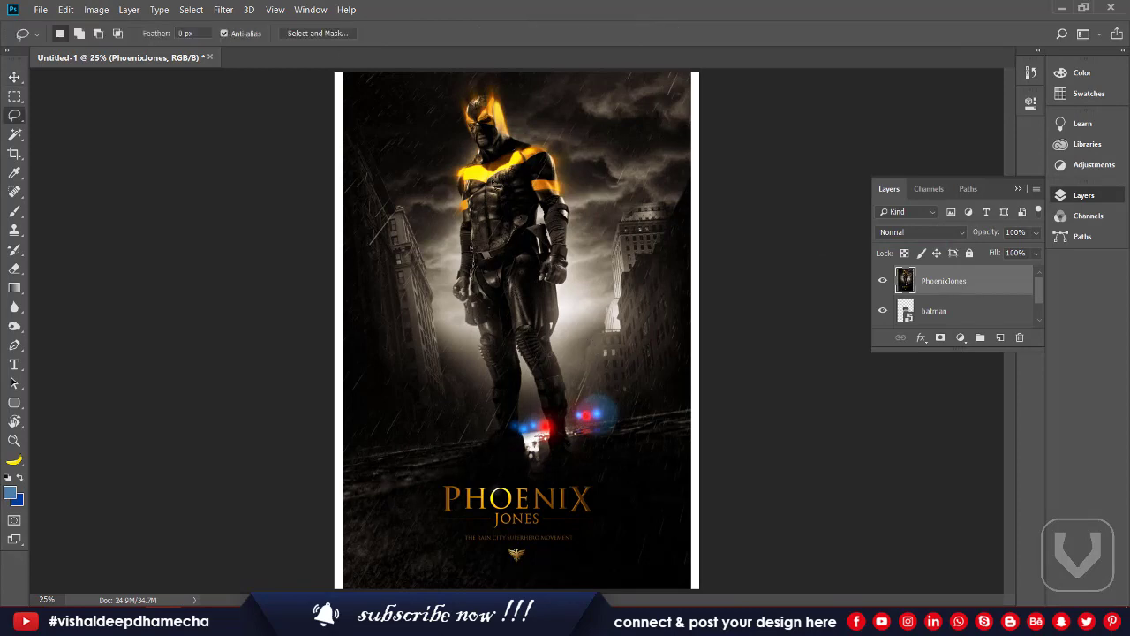
right_click(21, 117)
left_click(70, 115)
mouse_move(456, 100)
left_mouse_down()
mouse_move(445, 332)
mouse_move(485, 453)
mouse_move(520, 473)
mouse_move(556, 471)
mouse_move(569, 451)
mouse_move(568, 281)
left_mouse_up()
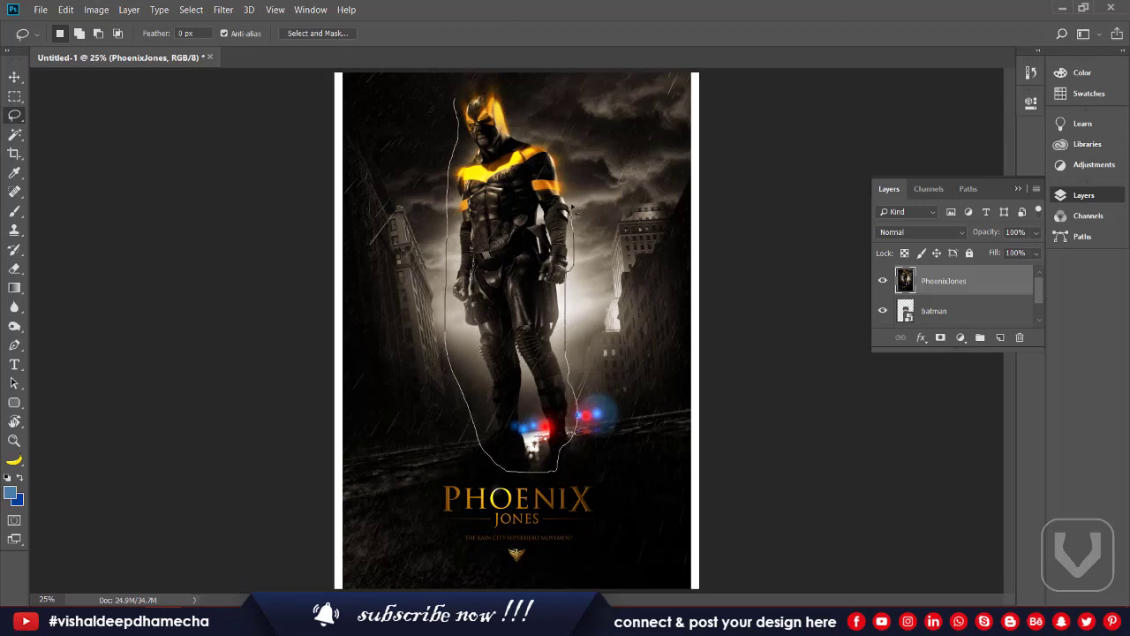
mouse_move(572, 209)
left_mouse_down()
mouse_move(544, 116)
mouse_move(491, 88)
left_mouse_up()
key("shift")
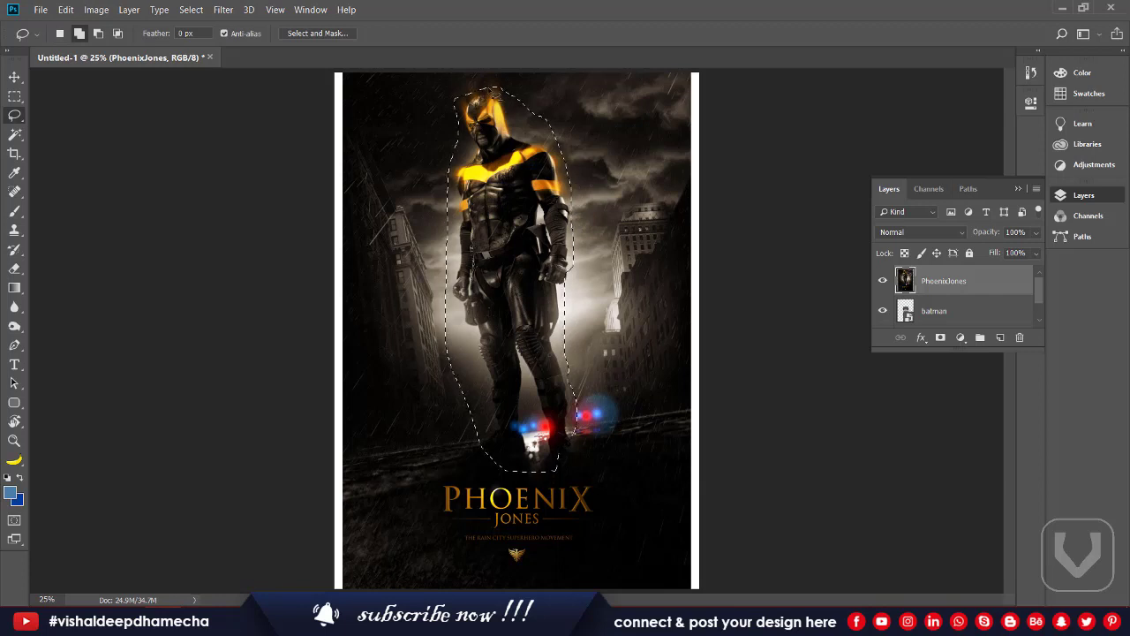
key("shift+F5")
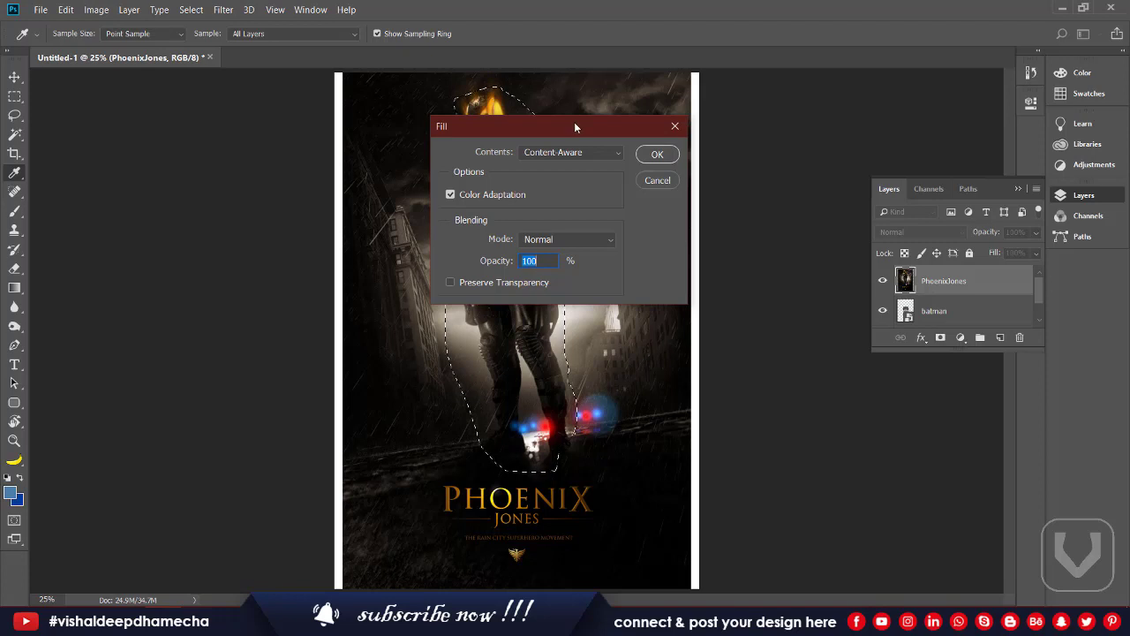
left_click(657, 154)
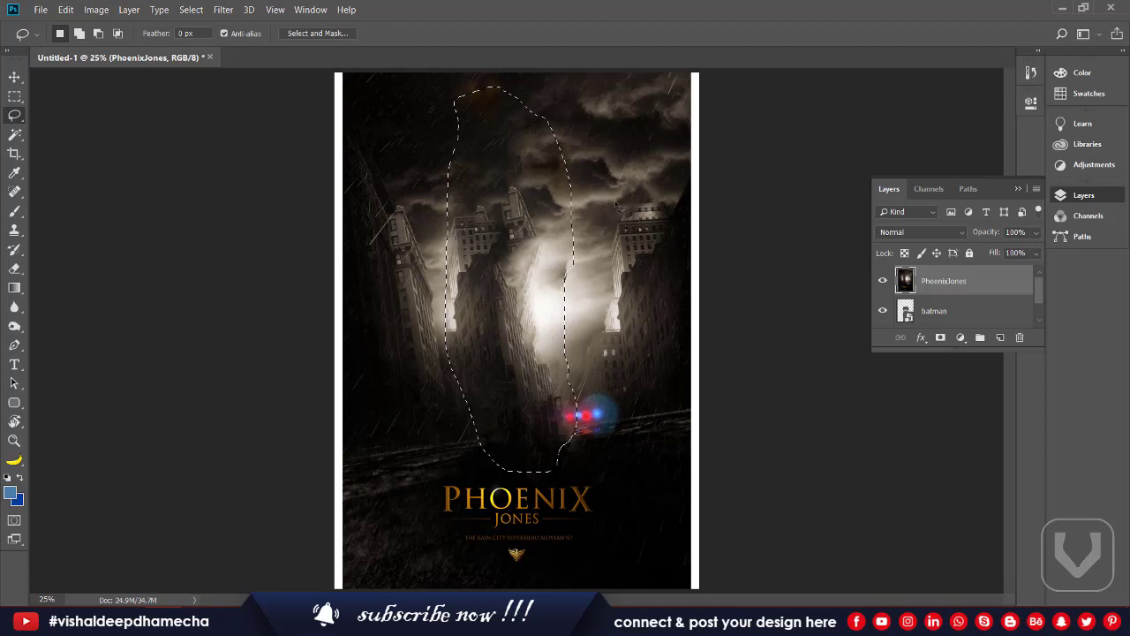
key("ctrl+d")
- Lasso the red and blue police lights on the PhoenixJones layer and remove them with a Content-Aware fill
mouse_move(543, 422)
left_mouse_down()
mouse_move(600, 464)
mouse_move(619, 434)
mouse_move(634, 392)
mouse_move(574, 362)
left_mouse_up()
key("shift")
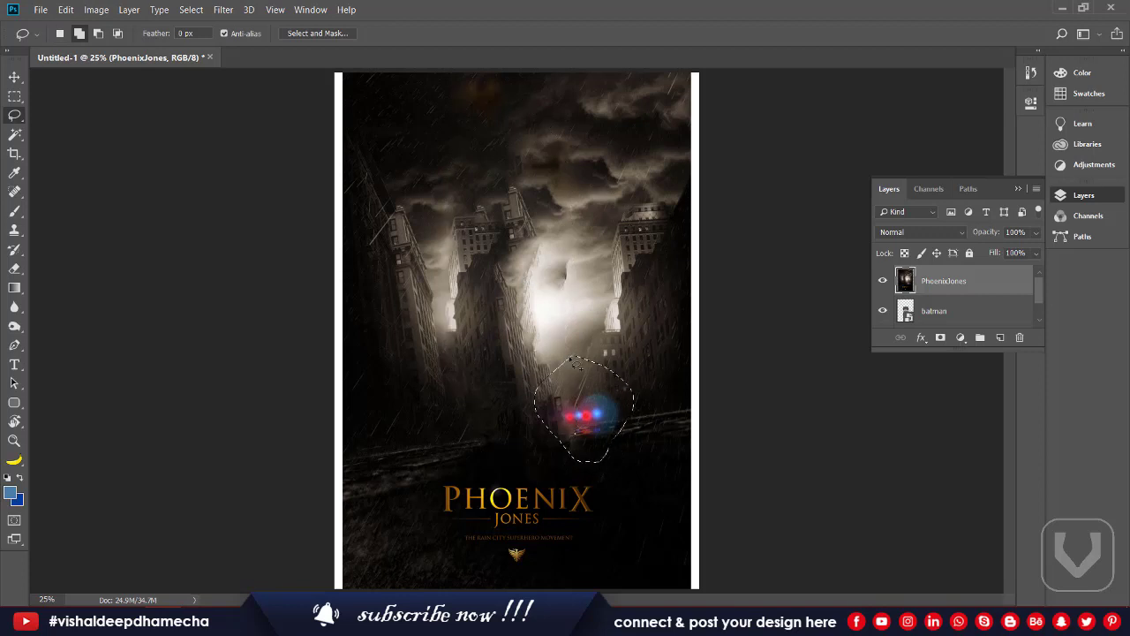
key("shift+F5")
left_click(651, 155)
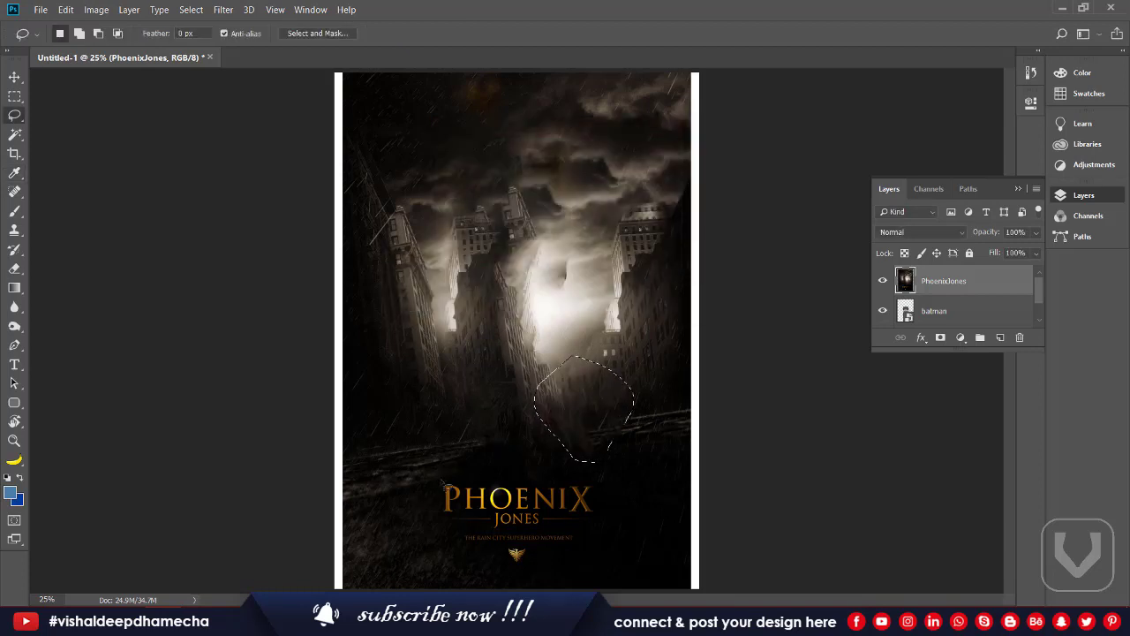
- Select the Phoenix Jones title and logo with a rectangular marquee, remove them with a Content-Aware fill, and deselect
key("m")
left_click_drag(433, 482, 609, 565)
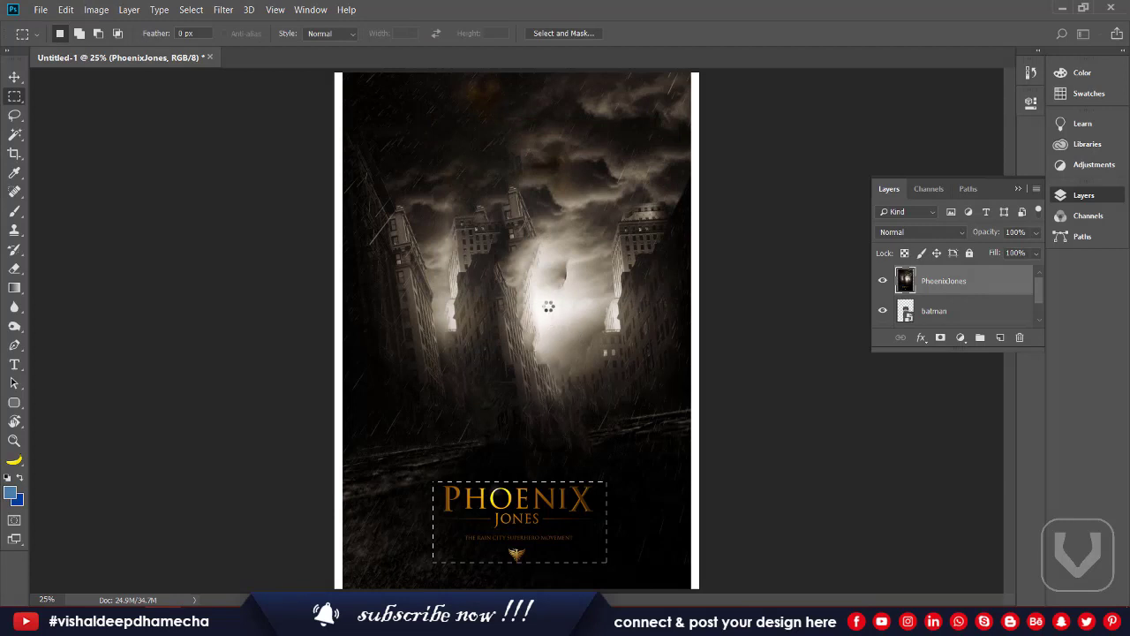
key("ctrl+d")
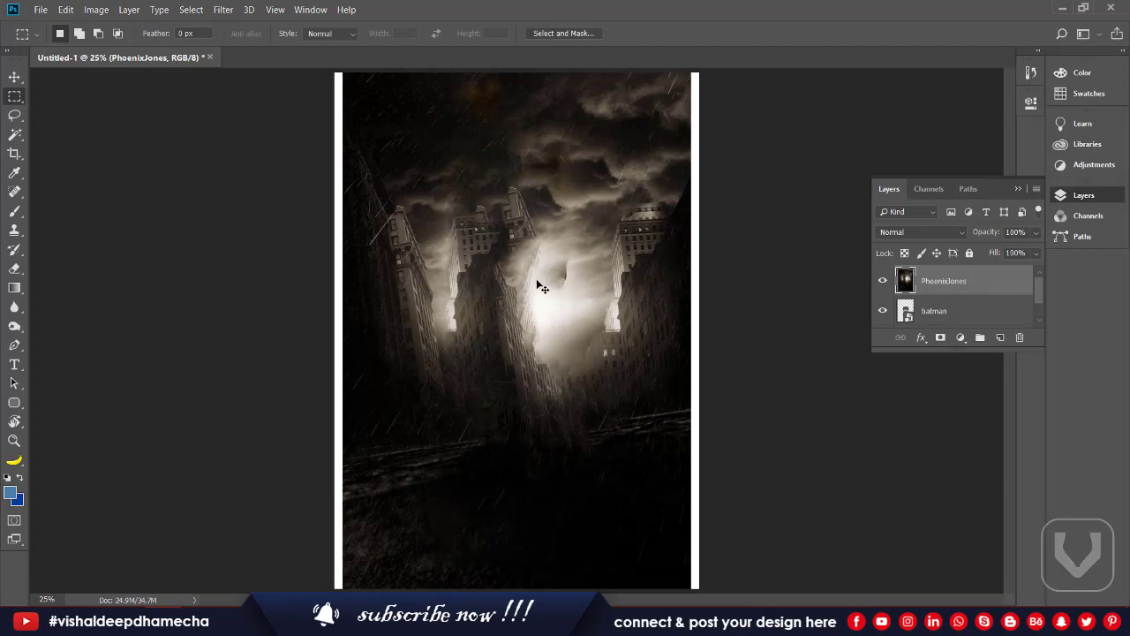
- Stretch the PhoenixJones background to about 104.73% width so it covers the white side margins of the canvas
key("ctrl+t")
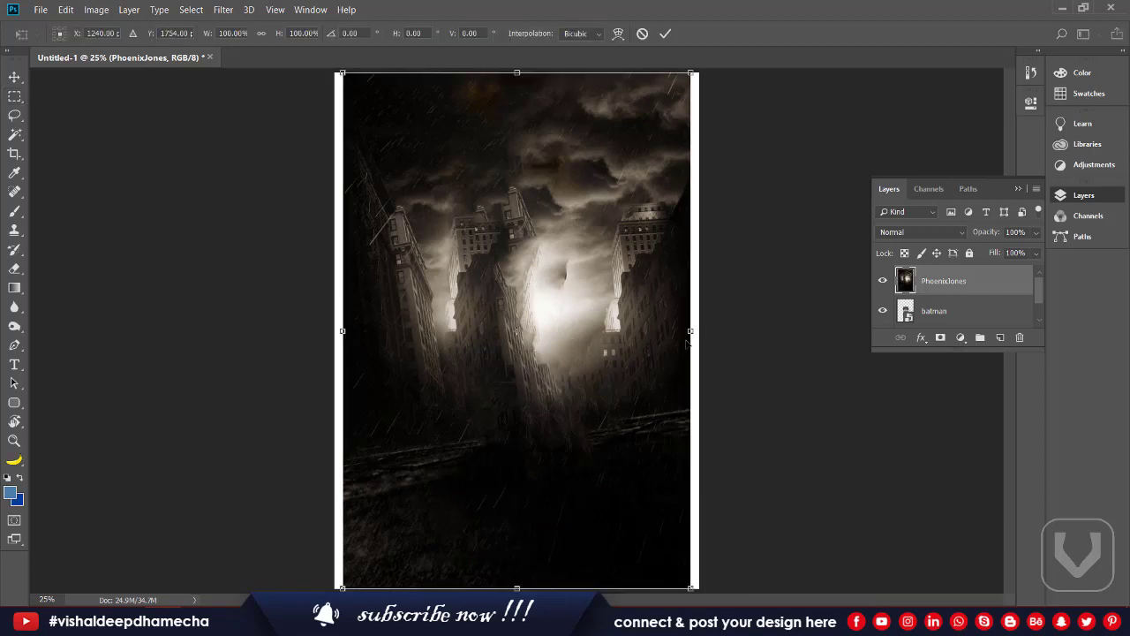
left_click_drag(693, 334, 703, 335)
key("Return")
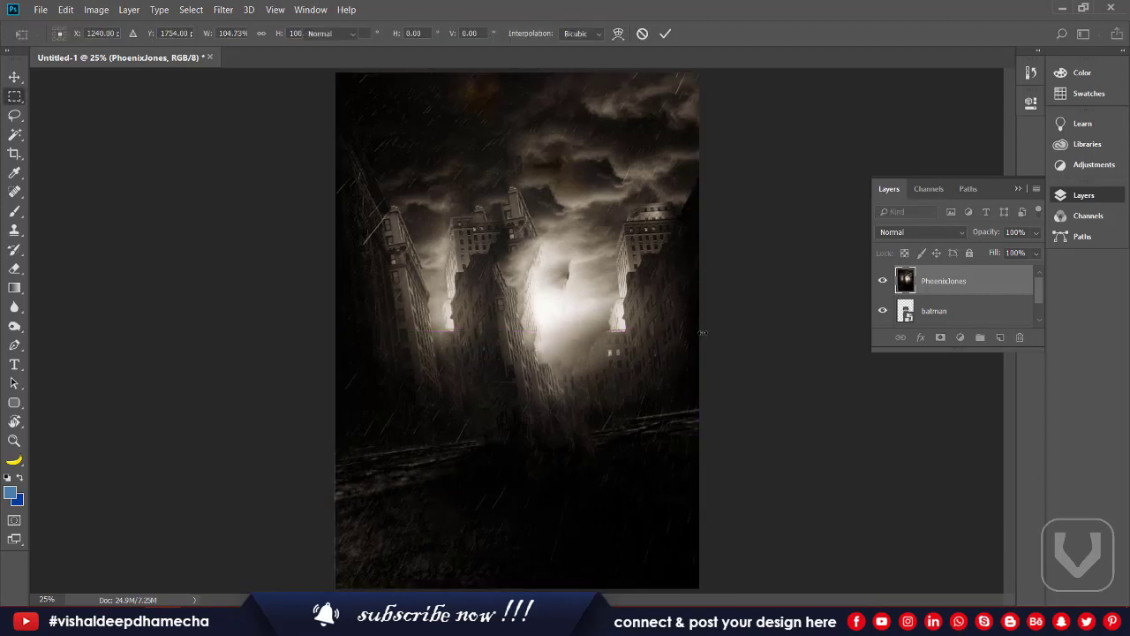
- Send the PhoenixJones layer behind the batman layer and move the Batman figure slightly down
key("m")
key("ctrl+bracketleft")
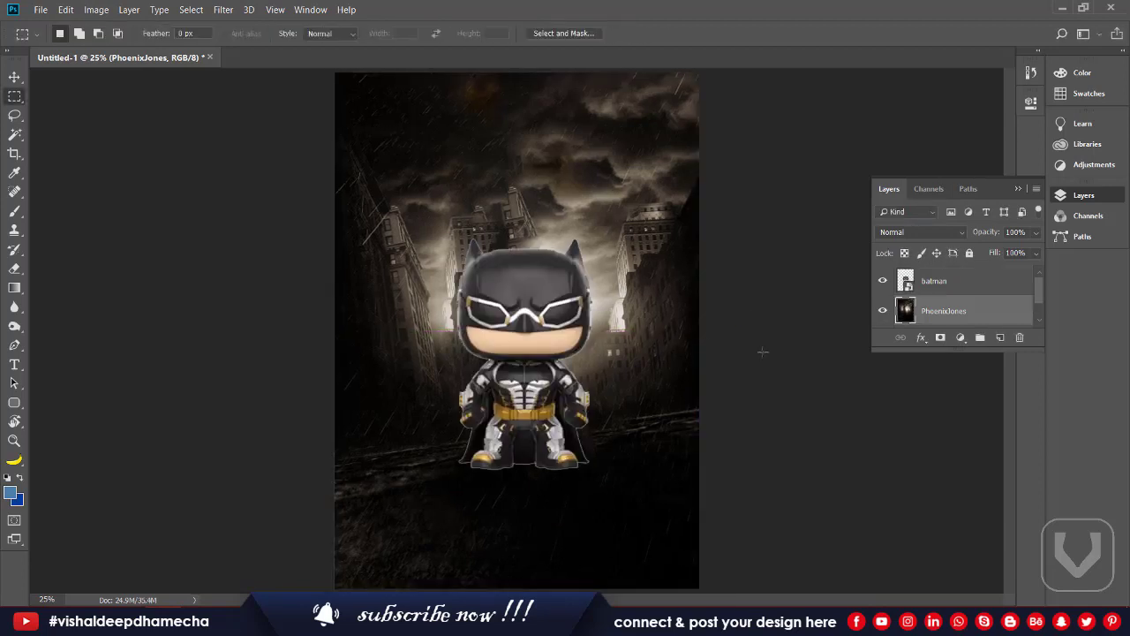
key("v")
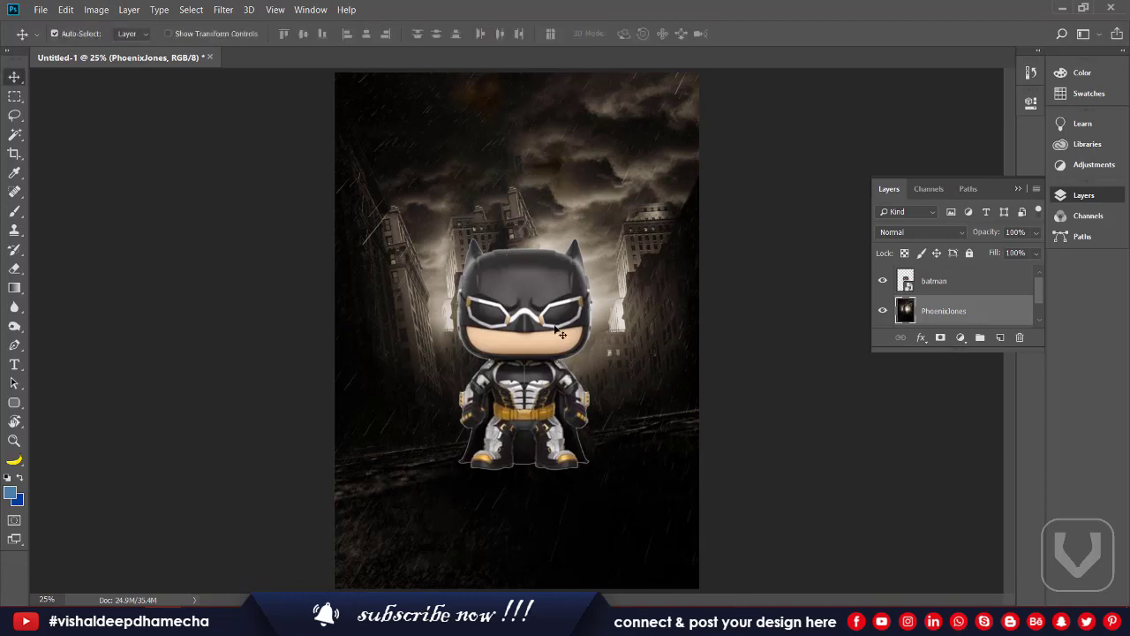
left_click_drag(588, 334, 594, 348)
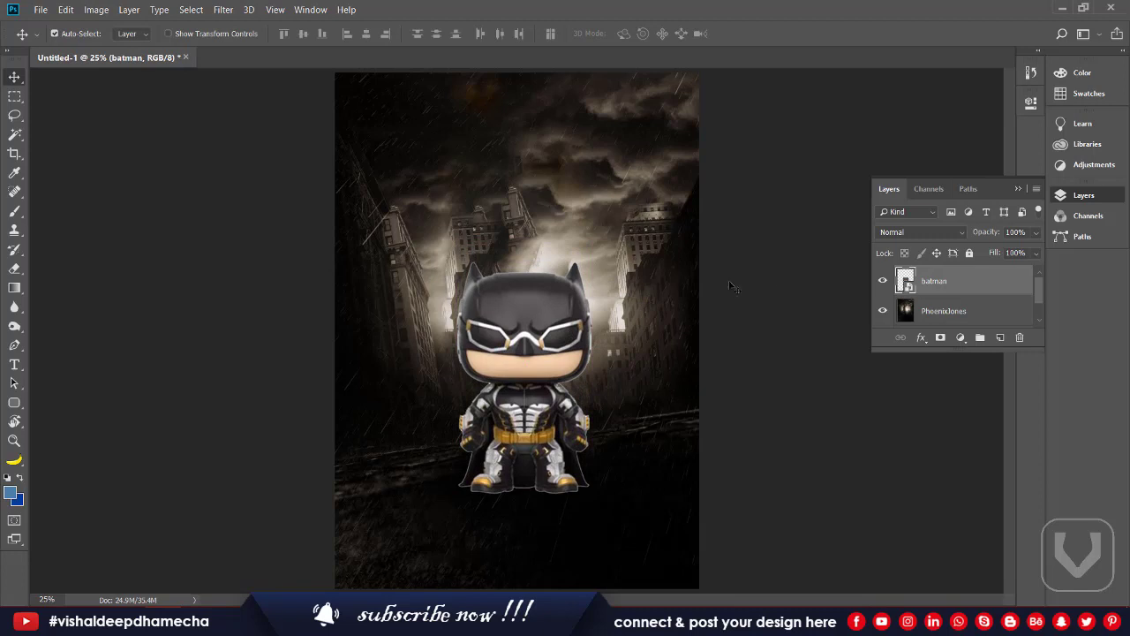
- Rasterize the batman layer, then load its outline as a selection contracted by 1 pixel
right_click(975, 287)
left_click(821, 245)
left_click(907, 282, "ctrl")
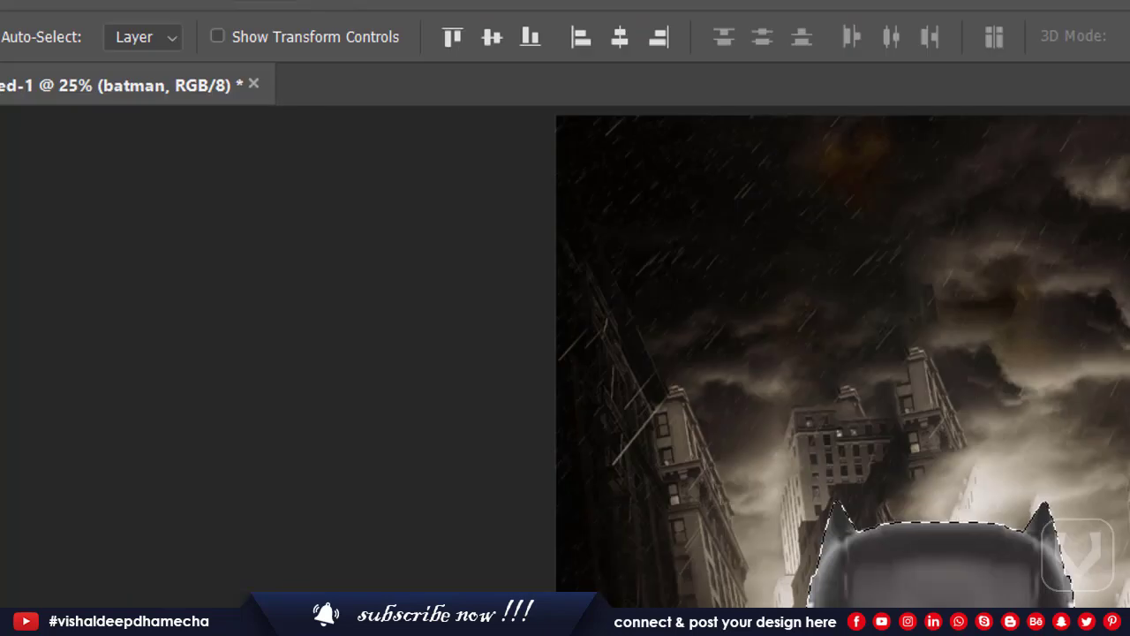
left_click(191, 10)
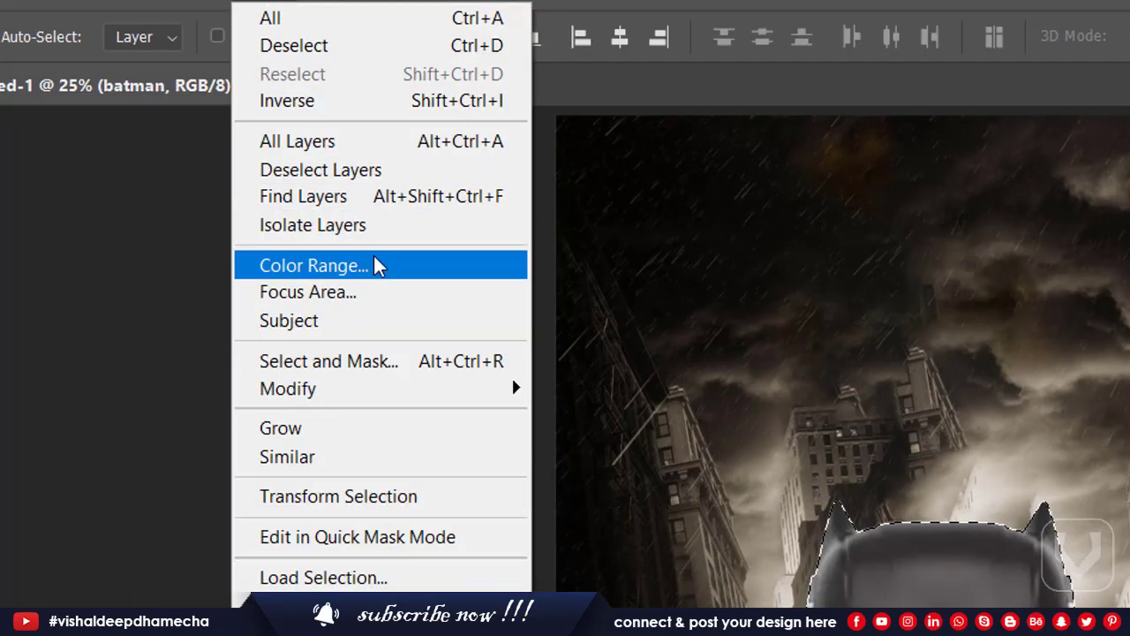
mouse_move(383, 403)
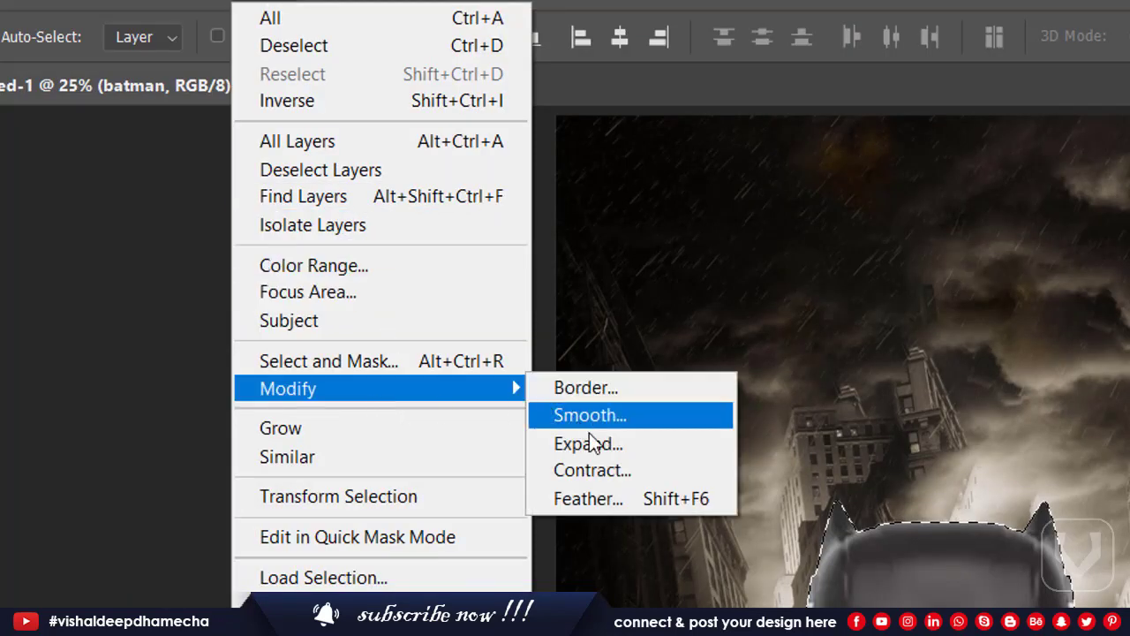
left_click(616, 472)
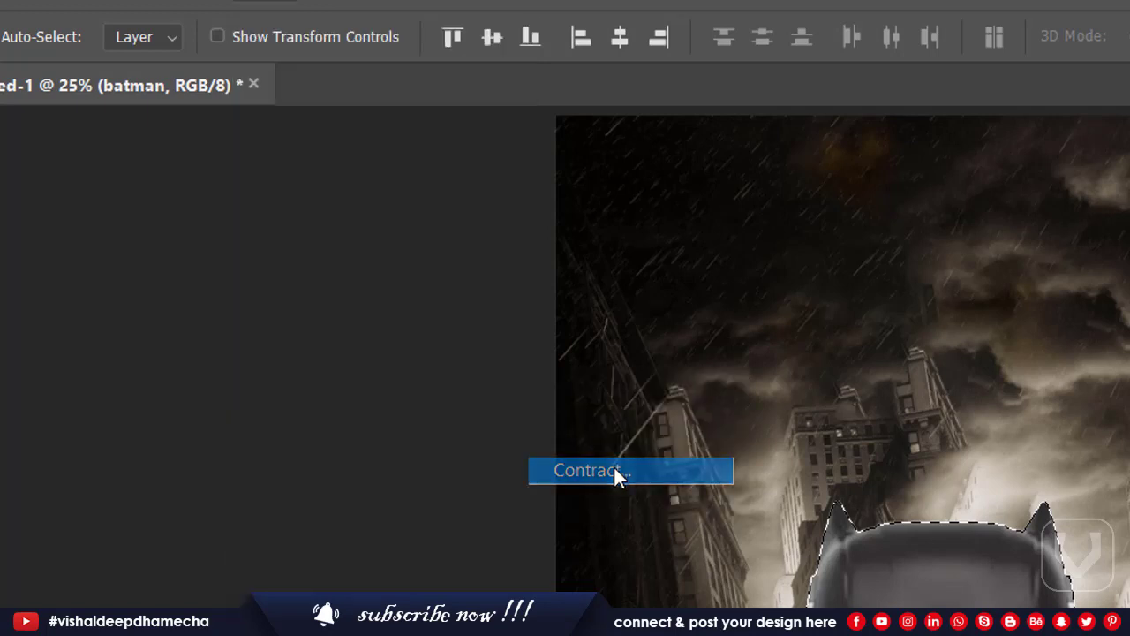
type("1")
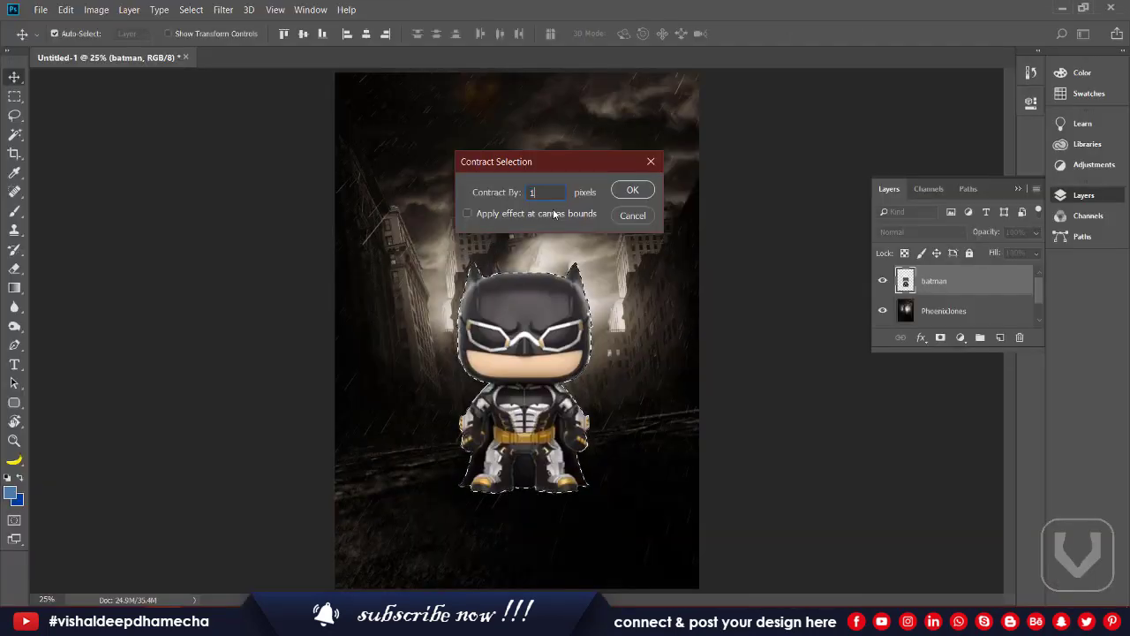
left_click(632, 190)
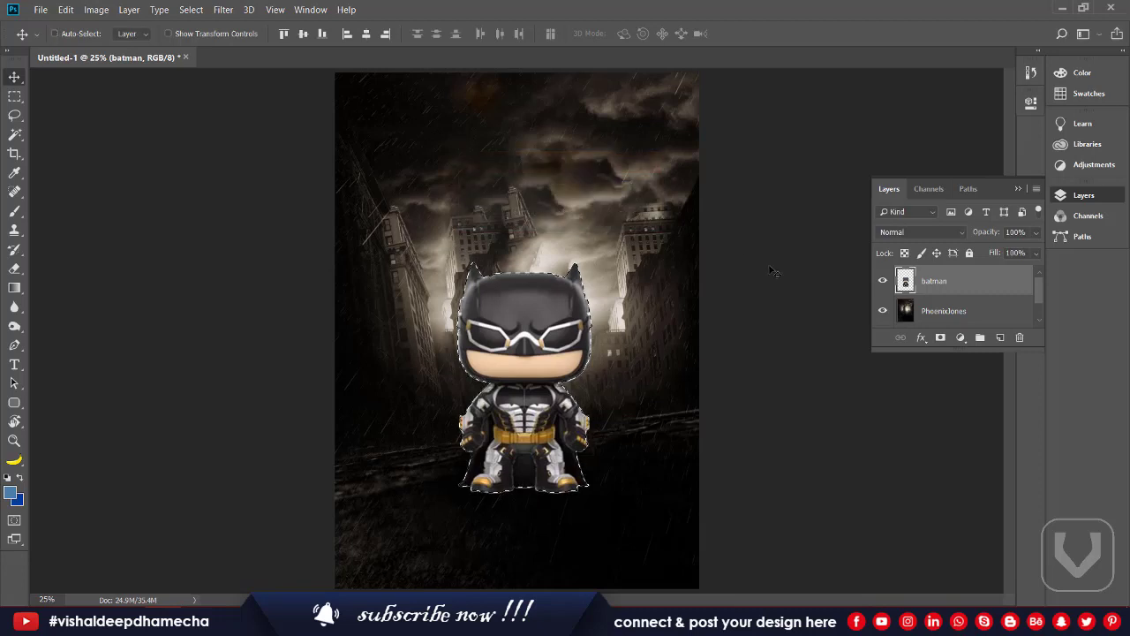
- Cut the selected Batman figure to a new layer and delete the leftover batman layer
key("ctrl+shift+j")
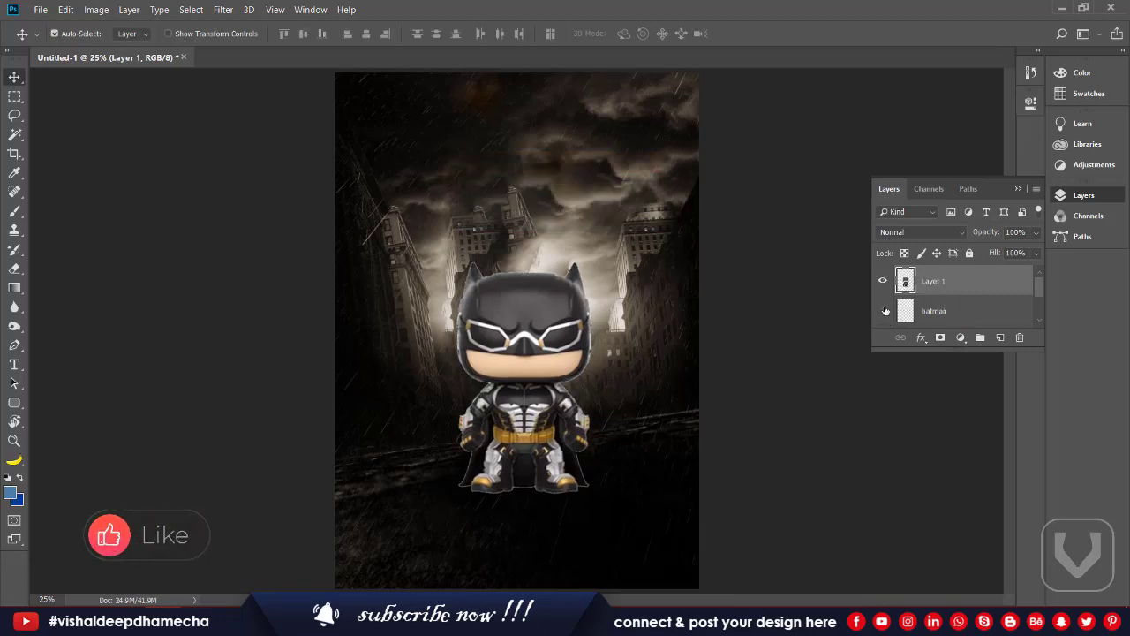
left_click(883, 311)
left_click(930, 307, "shift")
left_click(934, 282)
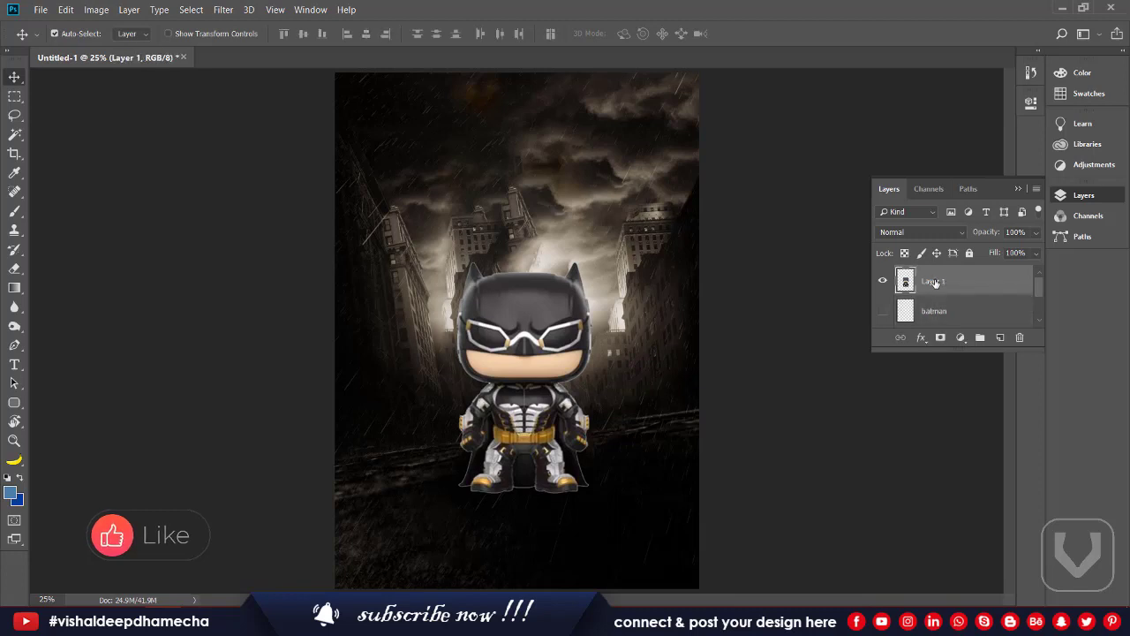
left_click(947, 314)
key("Delete")
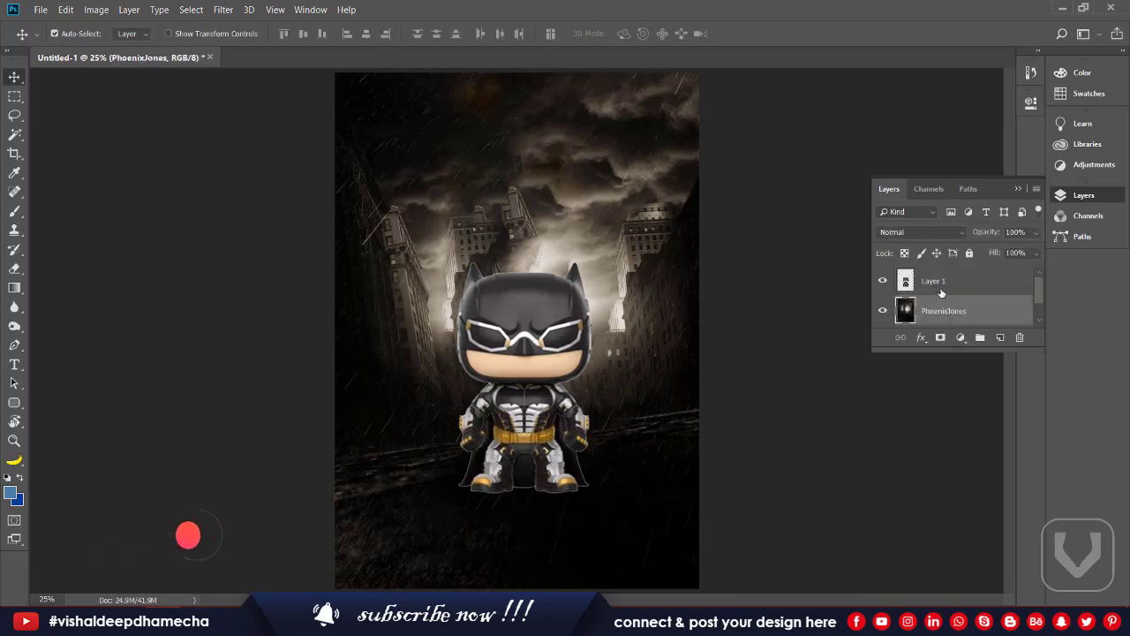
- Load the outline of the Batman figure on Layer 1 as a selection
left_click(934, 283)
left_click(907, 280, "ctrl")
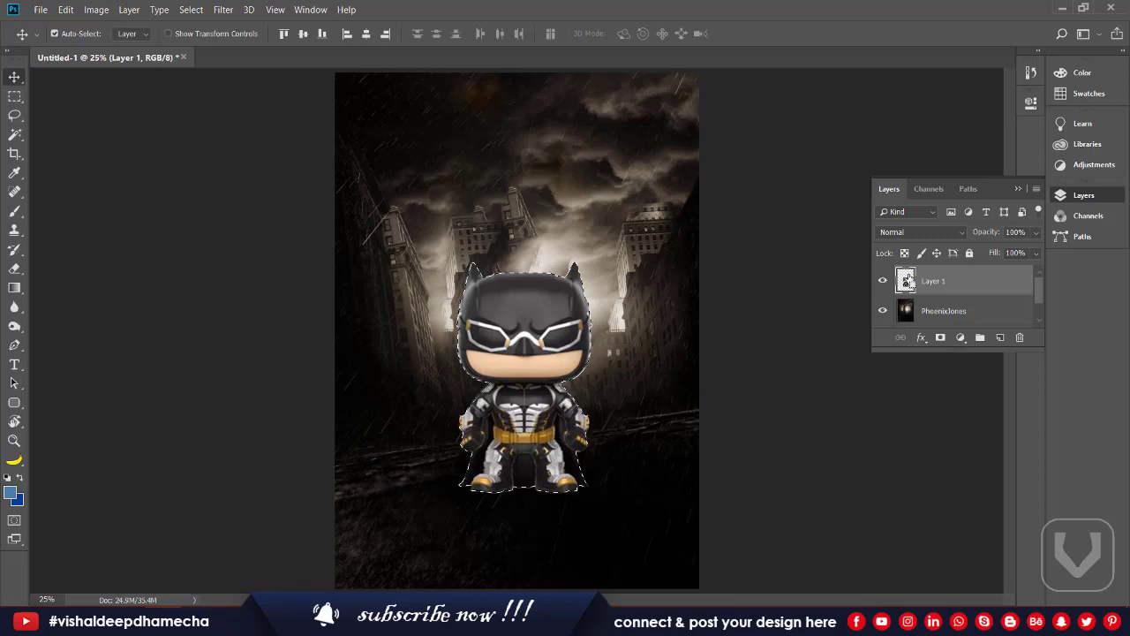
key("shift+F6")
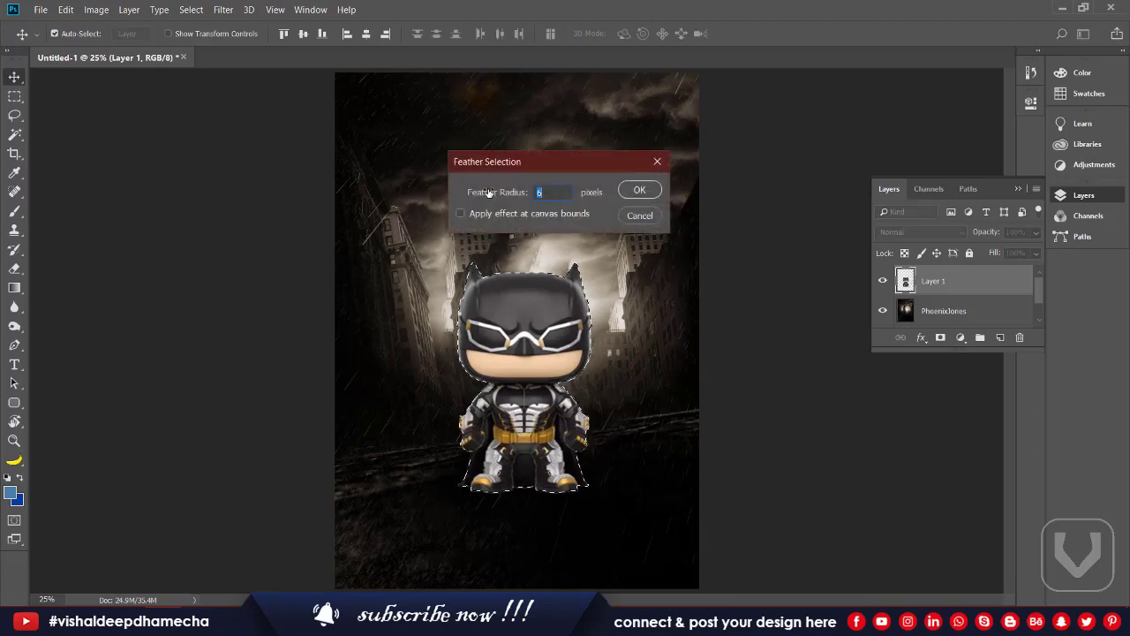
left_click(634, 218)
key("shift+F5")
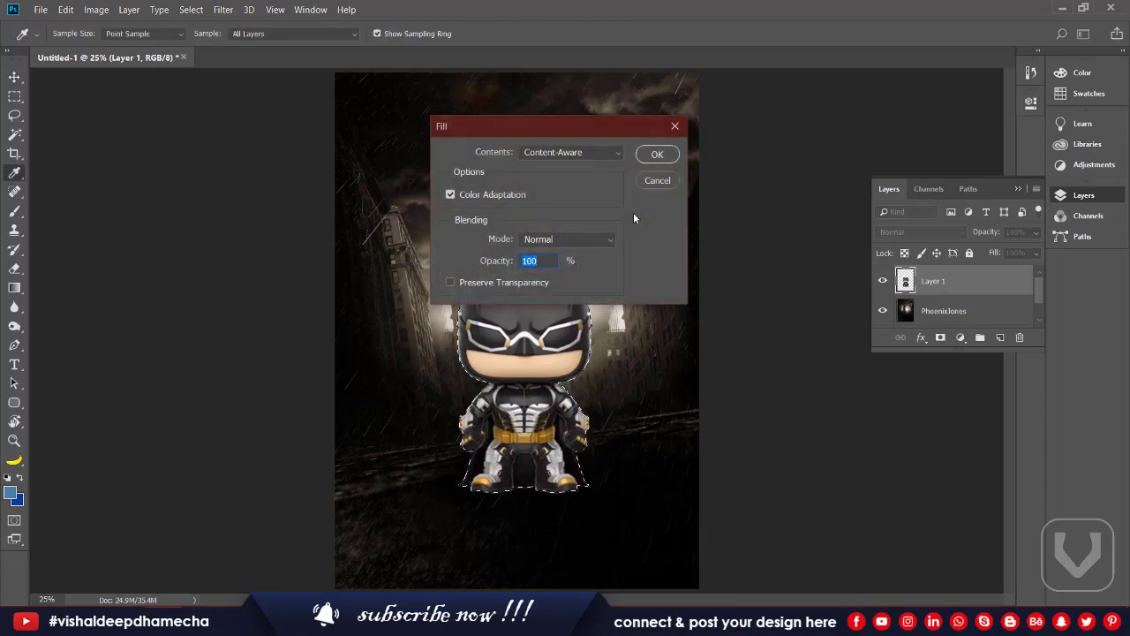
key("Escape")
- Replace Layer 1 with a copy of the figure feathered by 6 pixels and shift Batman slightly left
key("shift+F6")
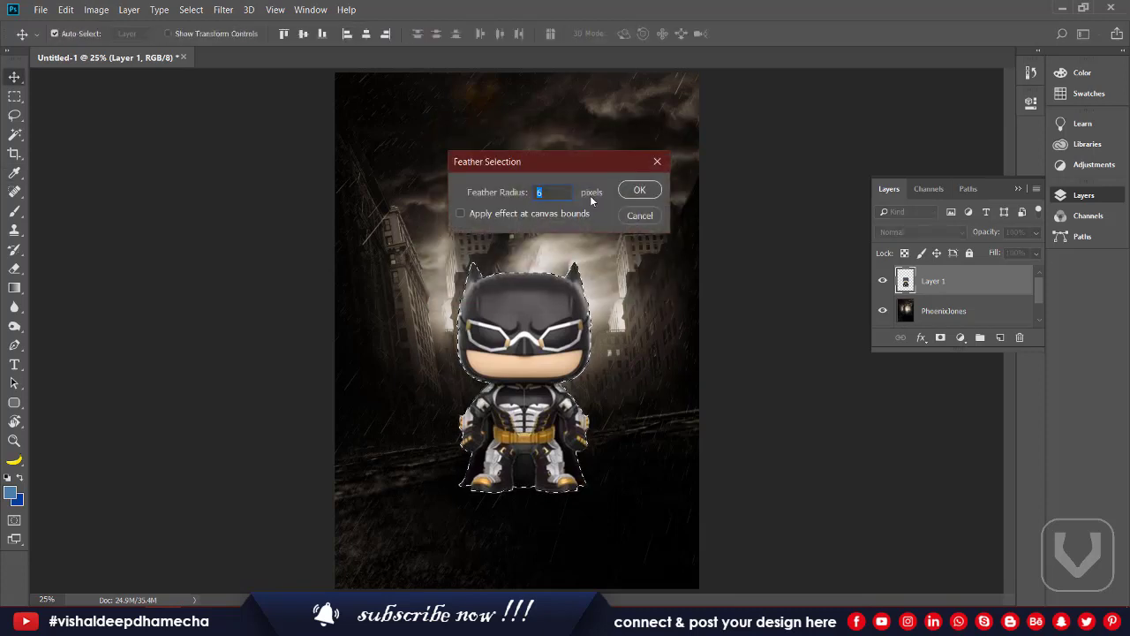
left_click(639, 190)
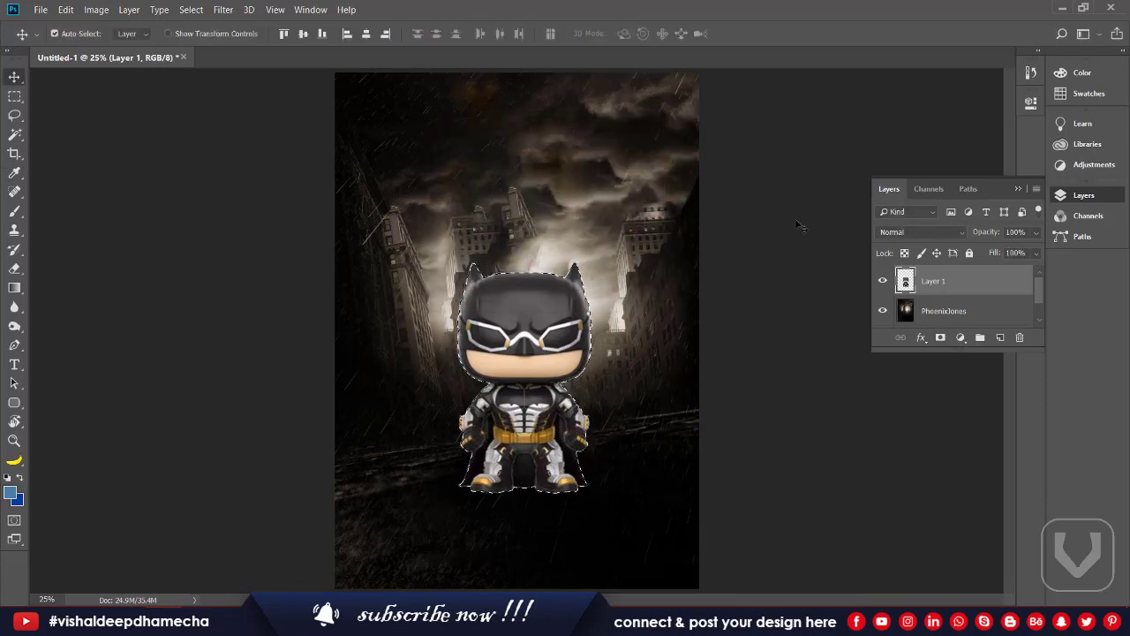
key("ctrl+j")
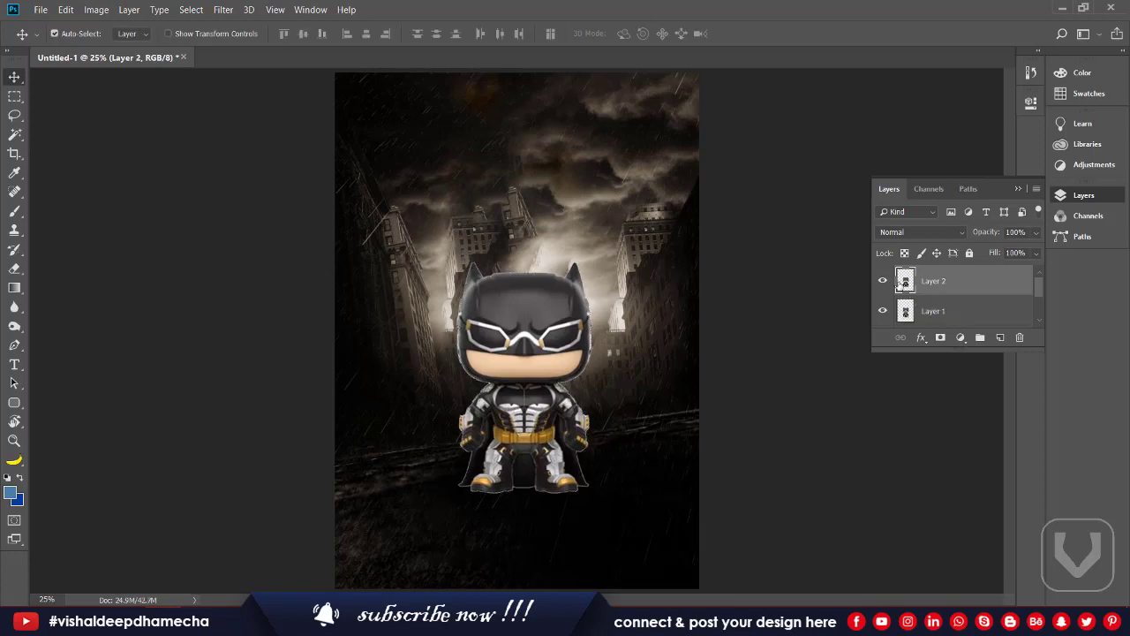
left_click(927, 318)
left_click(927, 320)
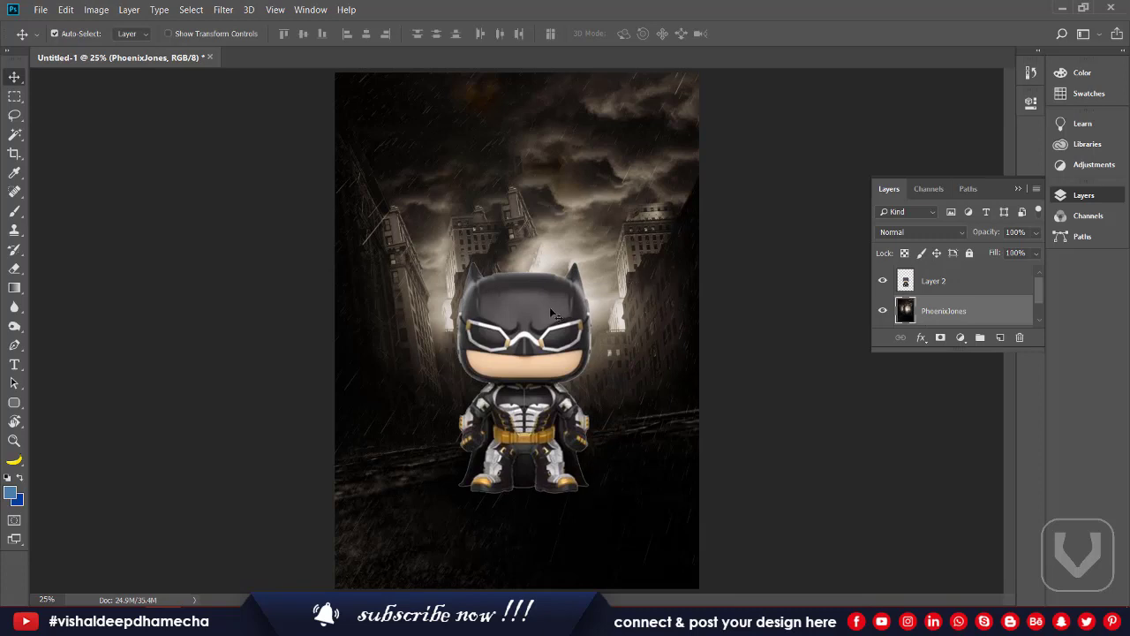
mouse_move(510, 342)
left_mouse_down()
mouse_move(491, 332)
mouse_move(510, 339)
left_mouse_up()
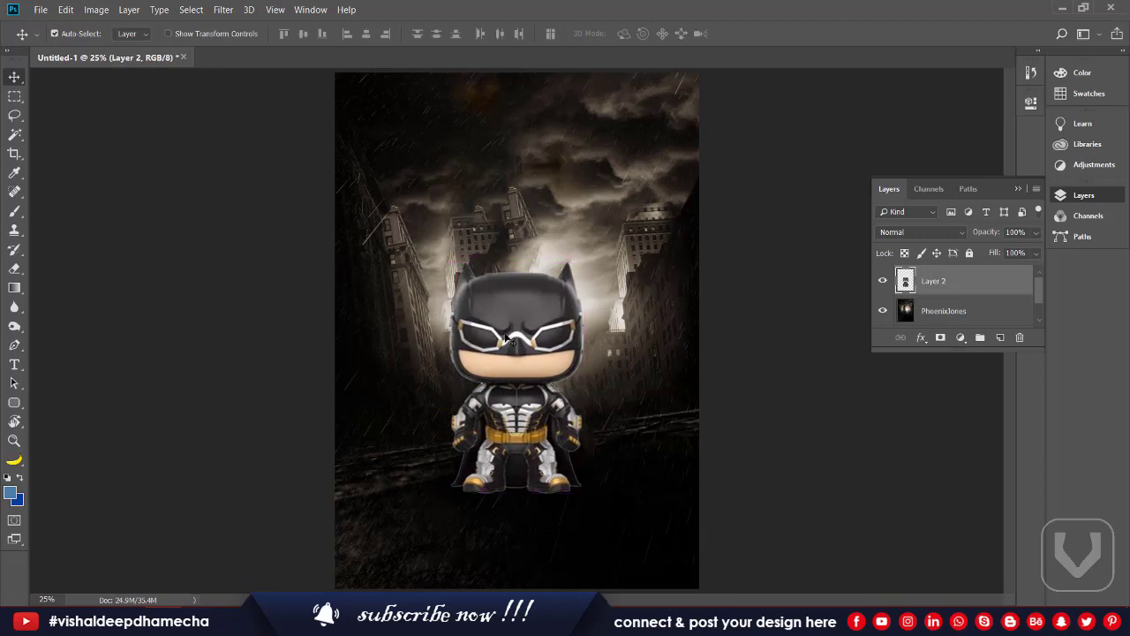
- Place the 1000-Dust-Bokeh-Macro-I image, scale it to about 59% to span the canvas width, and align its upper edge with the canvas
key("alt+Tab")
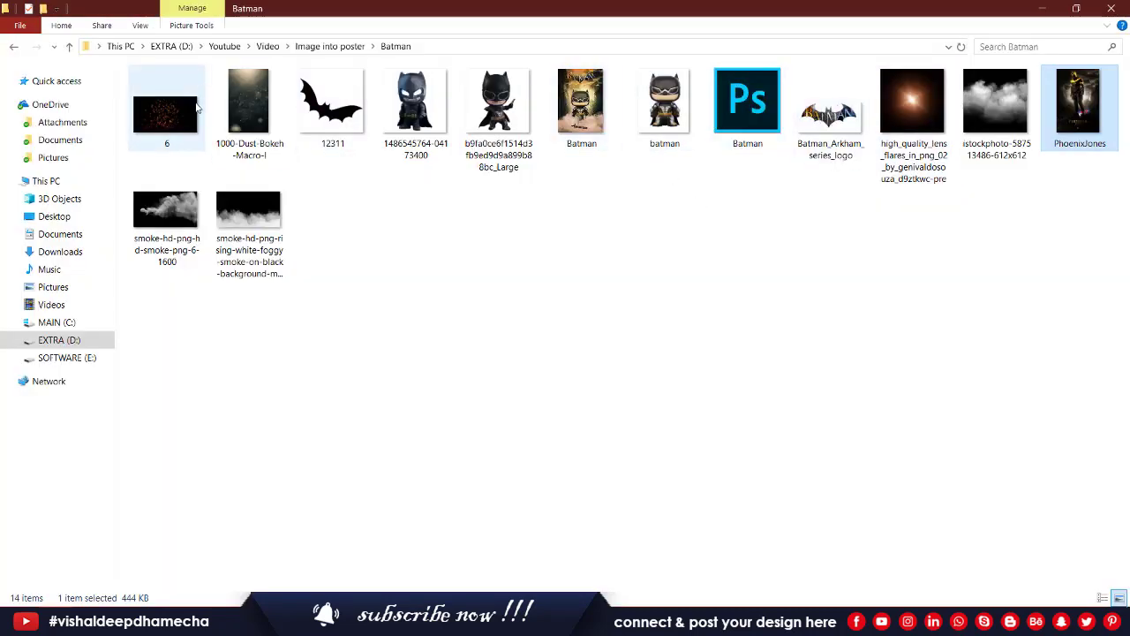
left_click(247, 99)
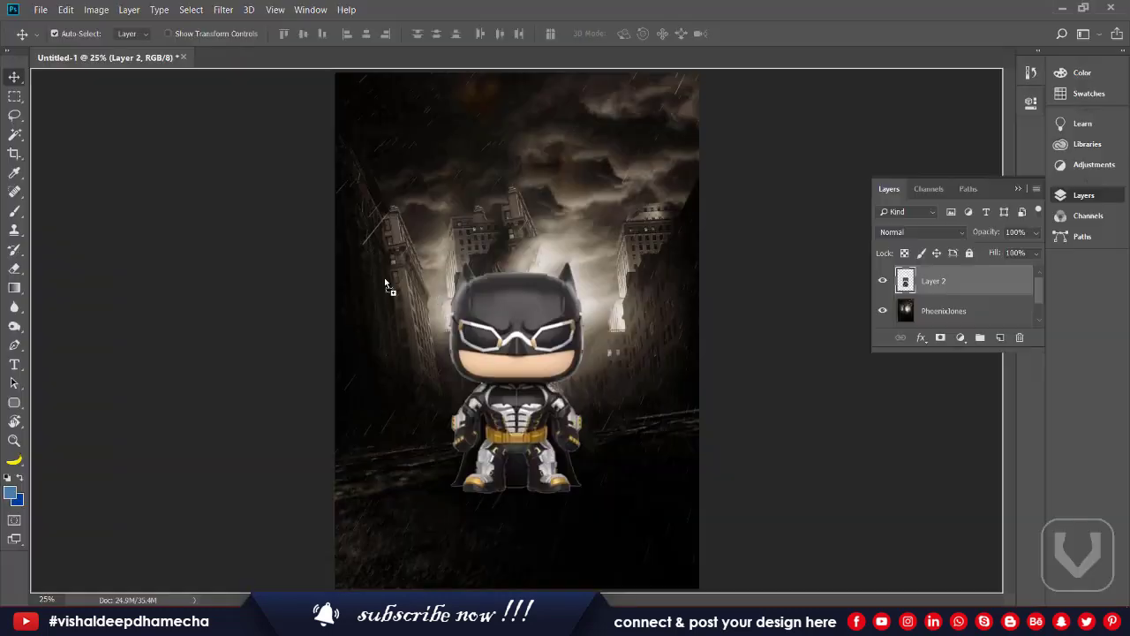
key("alt+Tab")
left_click_drag(468, 282, 469, 284)
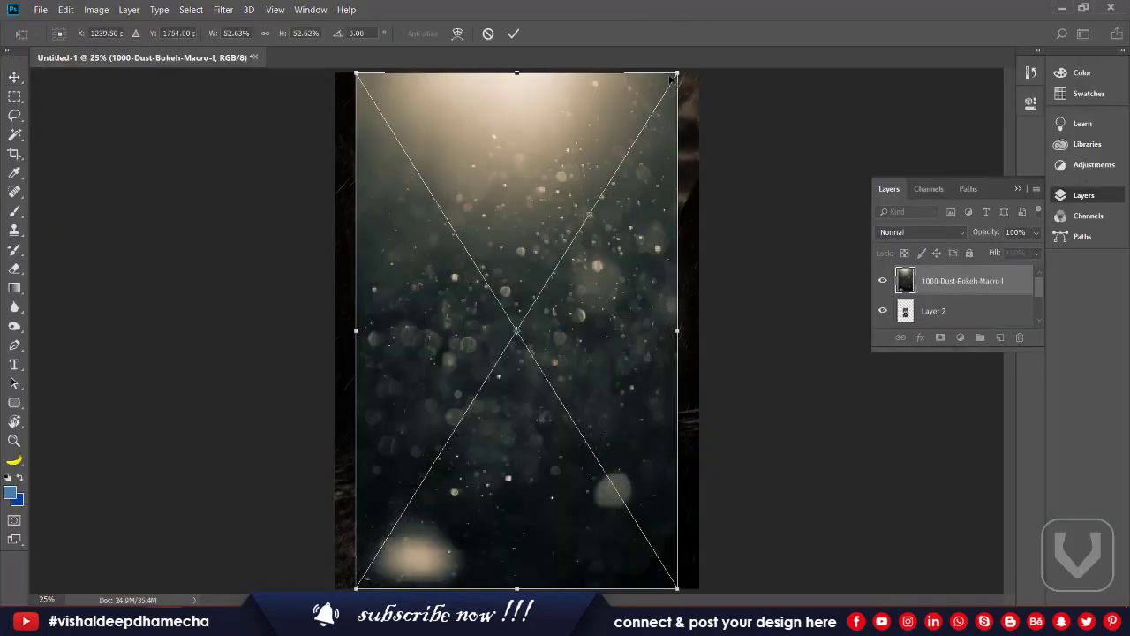
left_click_drag(677, 72, 697, 38)
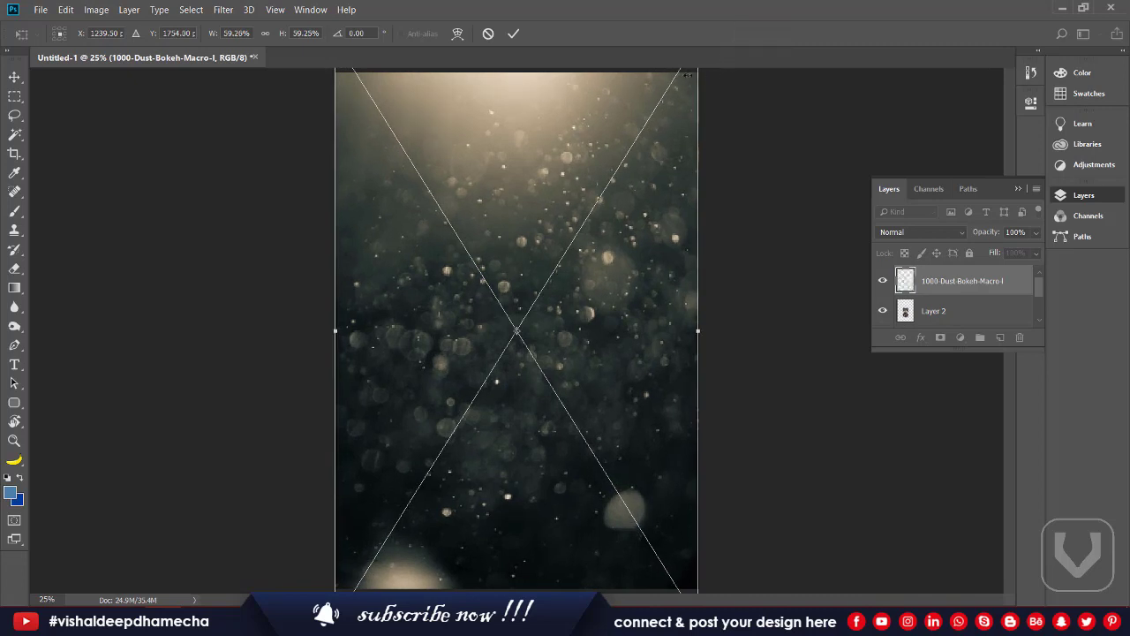
left_click_drag(559, 198, 558, 225)
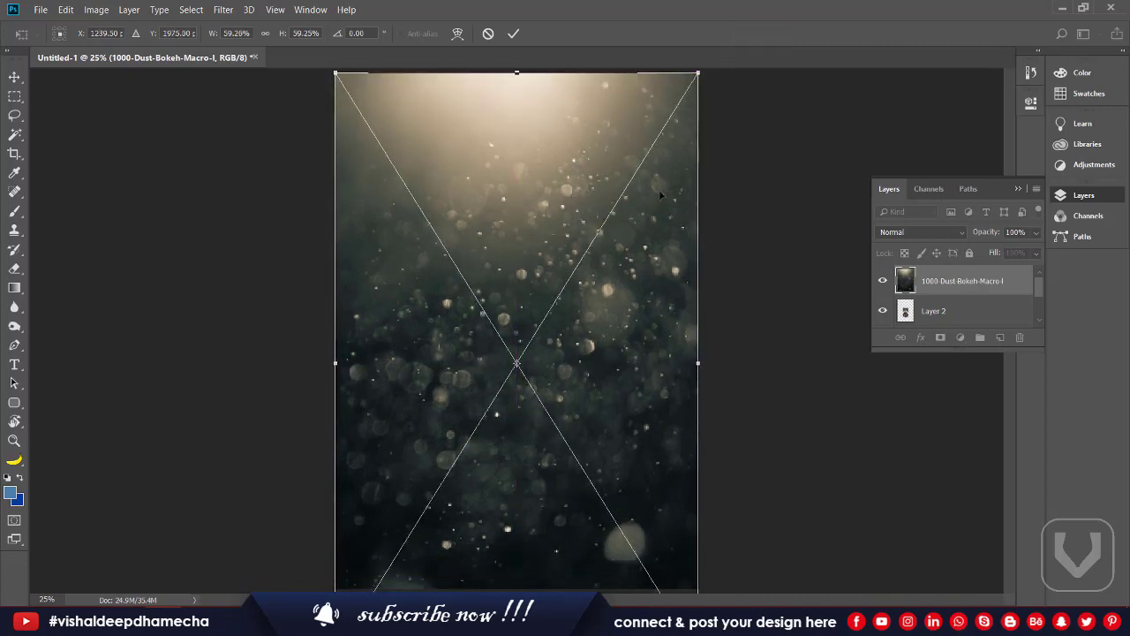
key("Return")
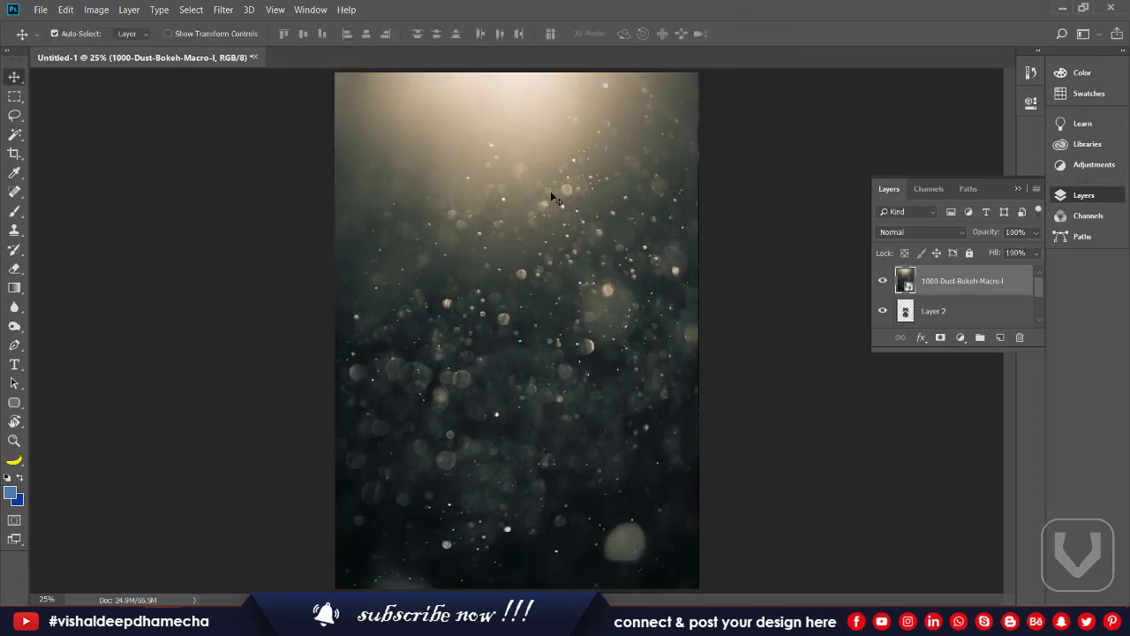
- Set the blend mode of the 1000-Dust-Bokeh-Macro-I layer to Color Dodge
left_click(901, 237)
left_click(901, 234)
scroll(901, 233, "down", 9)
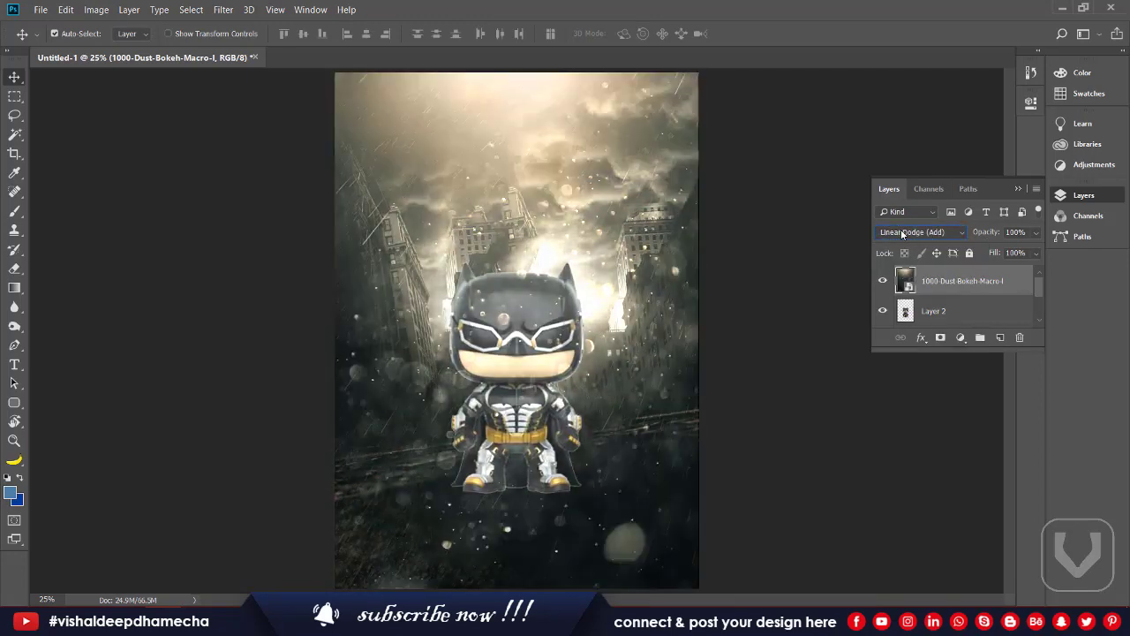
scroll(901, 233, "up", 1)
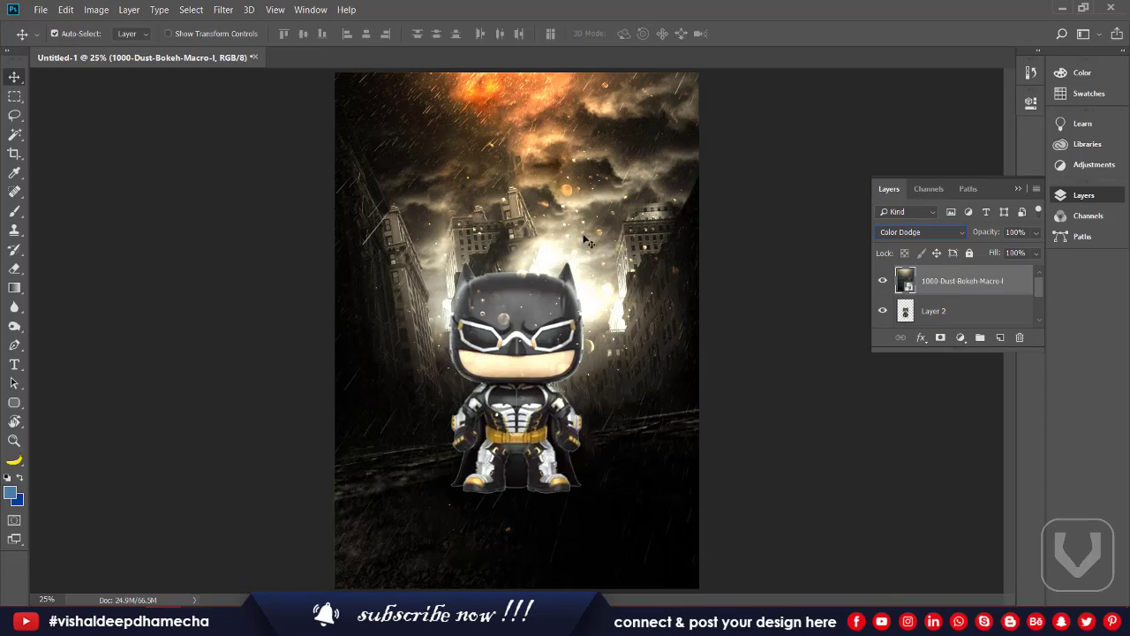
- Place the high_quality_lens_flares image over the sky at canvas width and set its blend mode to Screen
key("alt+Tab")
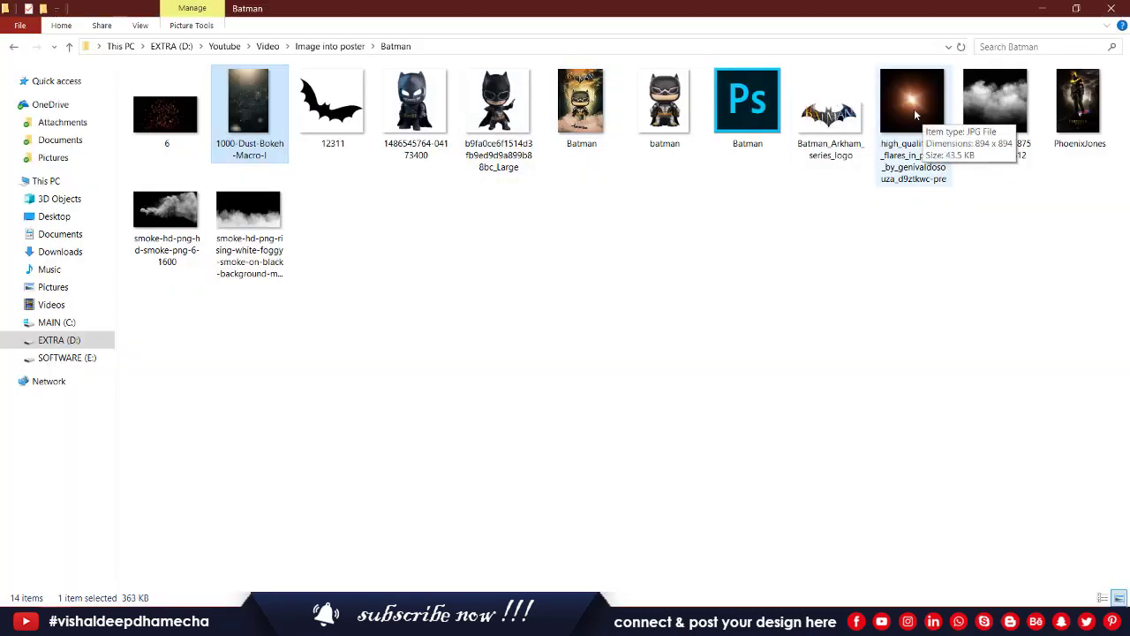
left_click_drag(941, 115, 650, 115)
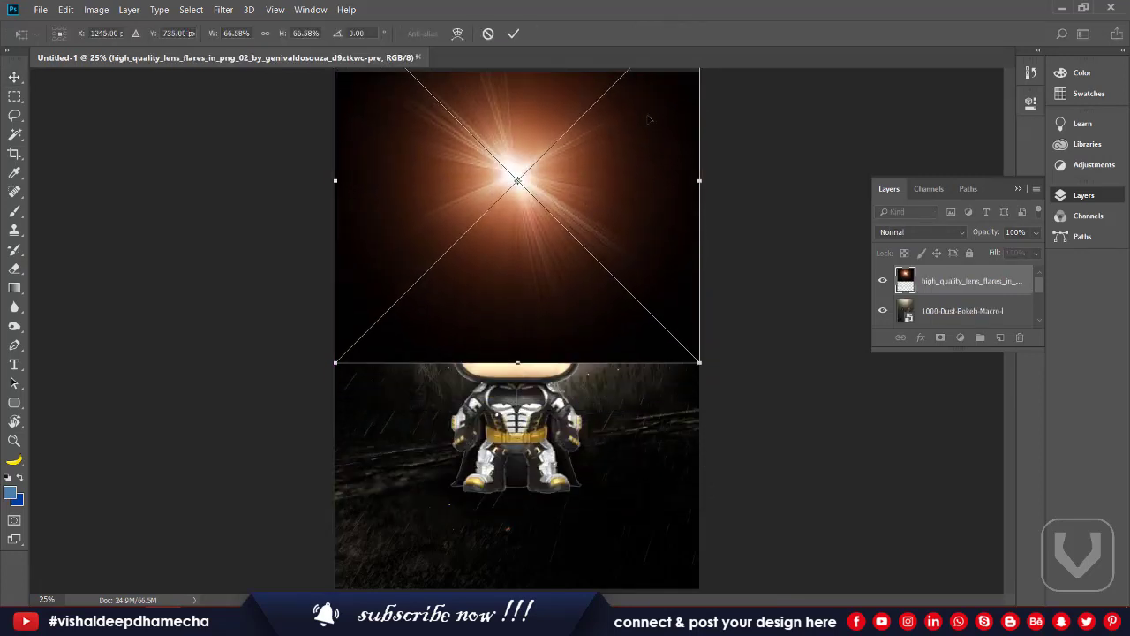
key("Return")
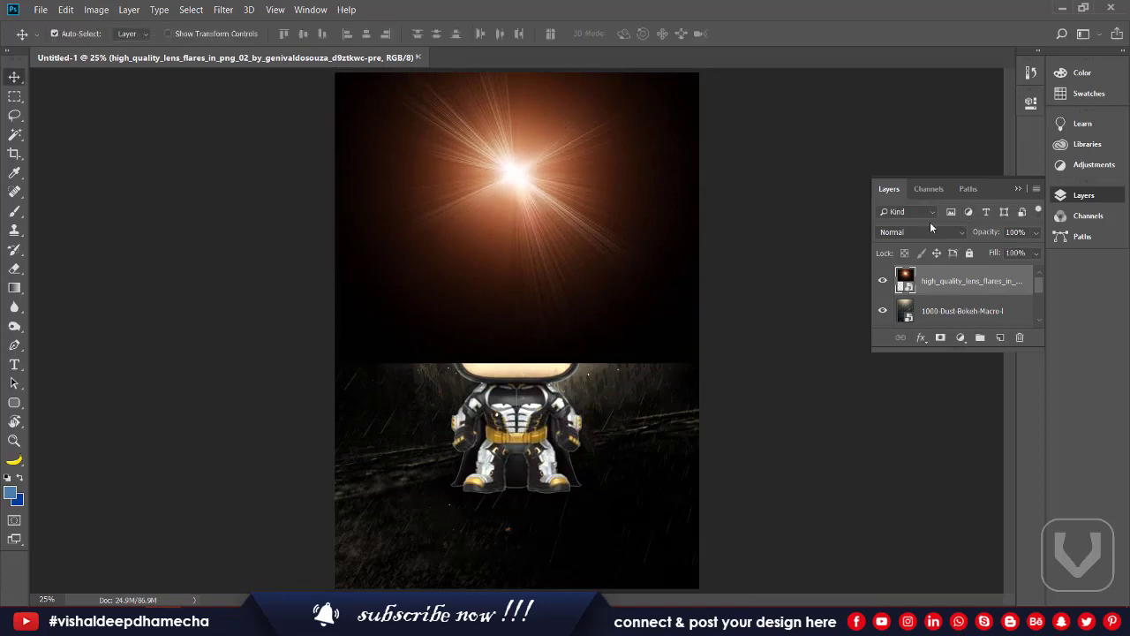
scroll(918, 240, "down", 8)
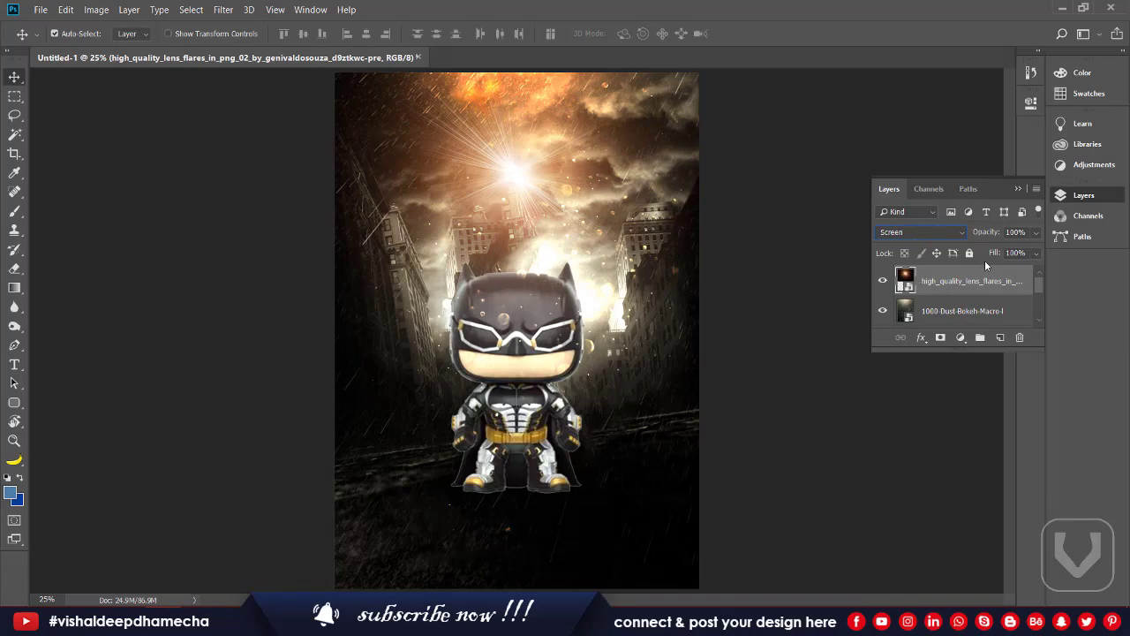
- Place the sparks image 6 in the middle of the poster and enlarge it beyond the canvas width
key("alt+Tab")
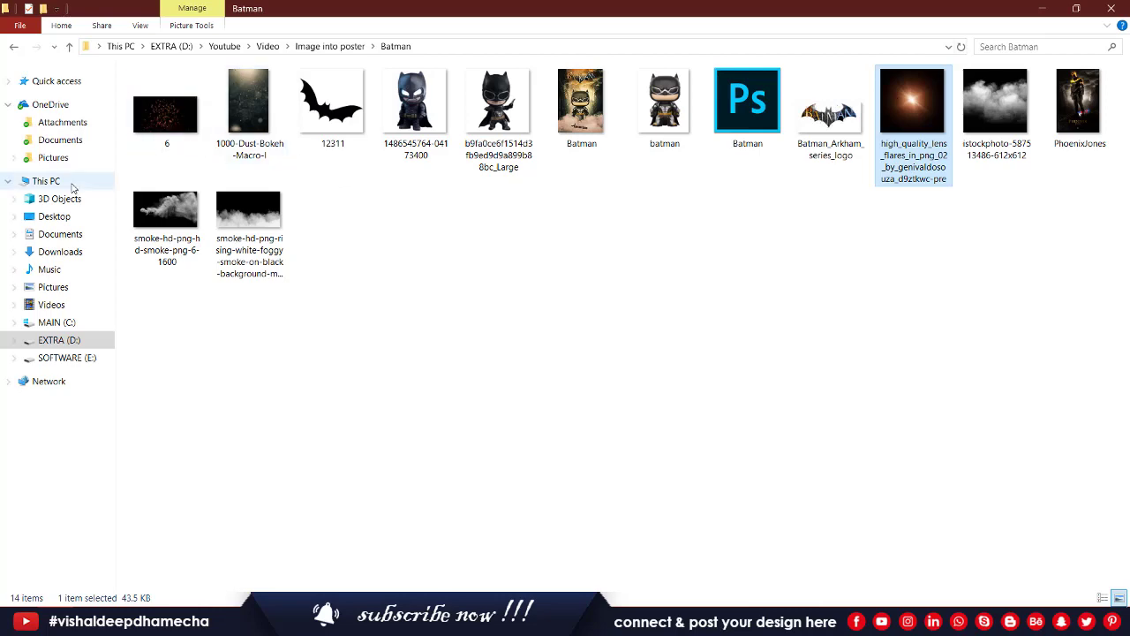
key("alt+Tab")
left_click_drag(387, 254, 390, 256)
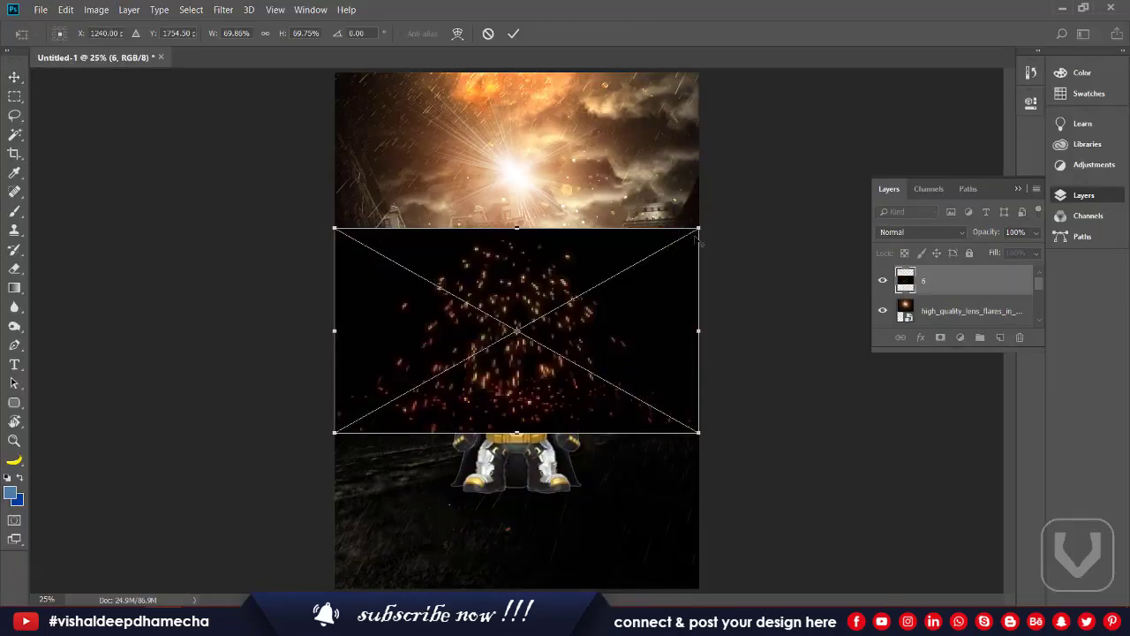
left_click_drag(699, 228, 789, 178)
key("Return")
- Set the sparks layer 6 to Screen blend mode and move it below Layer 2, behind Batman
left_click(900, 233)
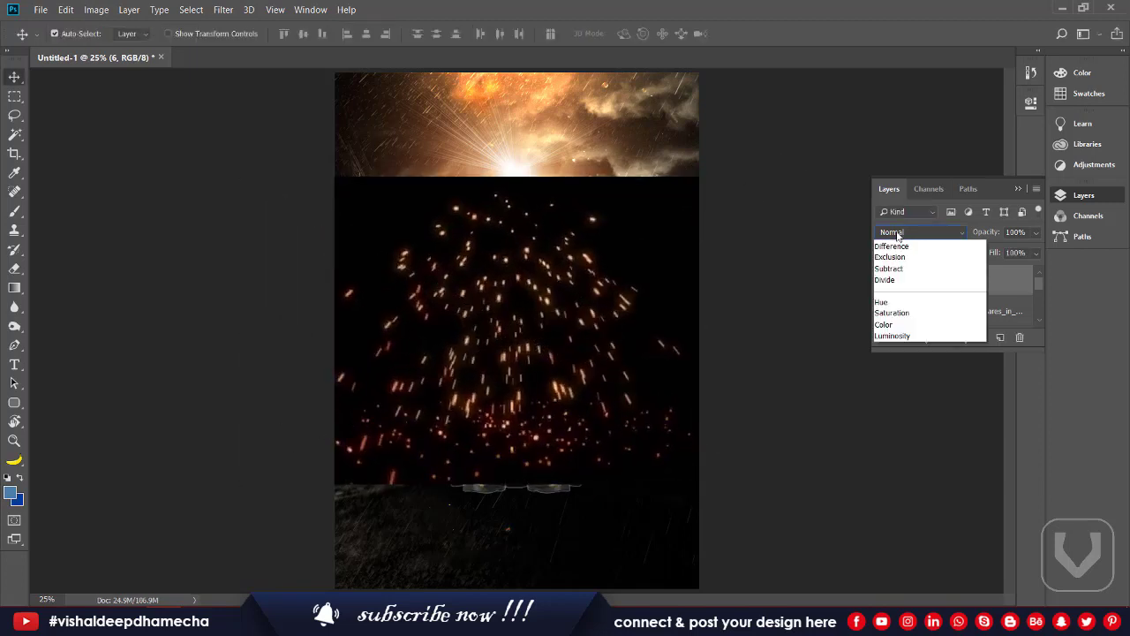
left_click(900, 235)
scroll(900, 234, "down", 7)
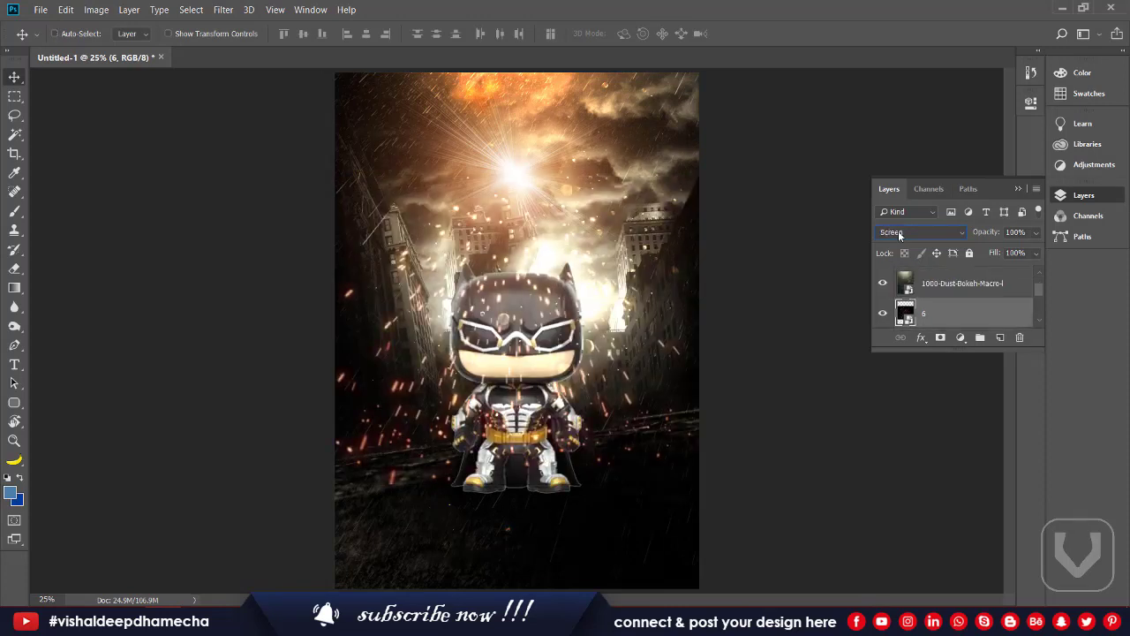
key("ctrl+[")
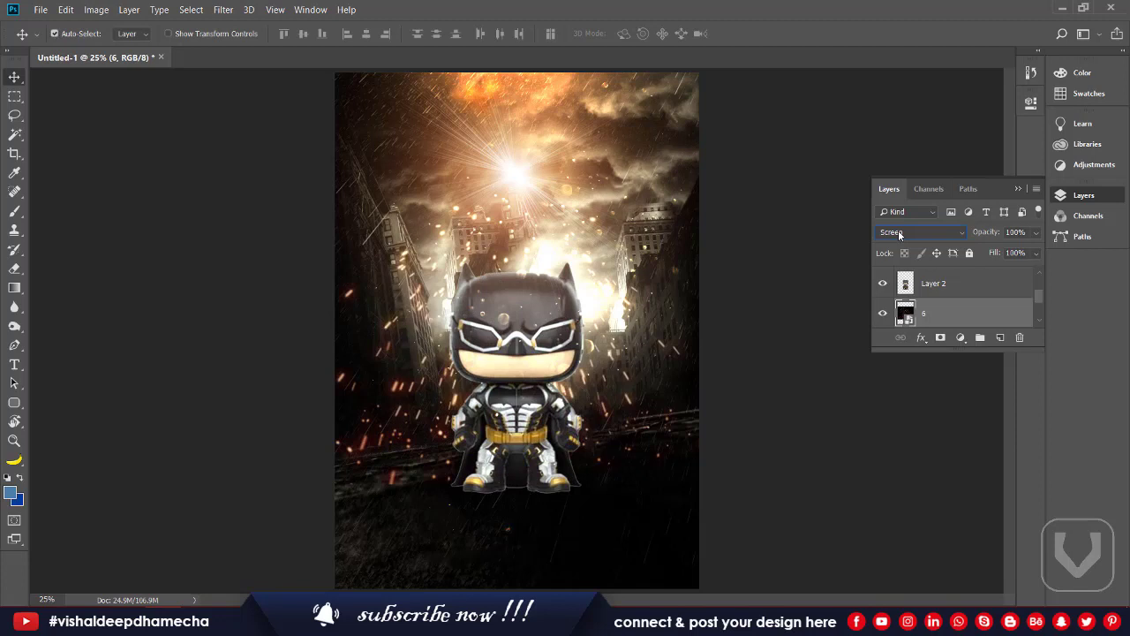
- Load the Batman outline from Layer 2 as a selection, feather it by 6 pixels, and copy it to a new layer
left_click(545, 466)
scroll(545, 465, "up", 4)
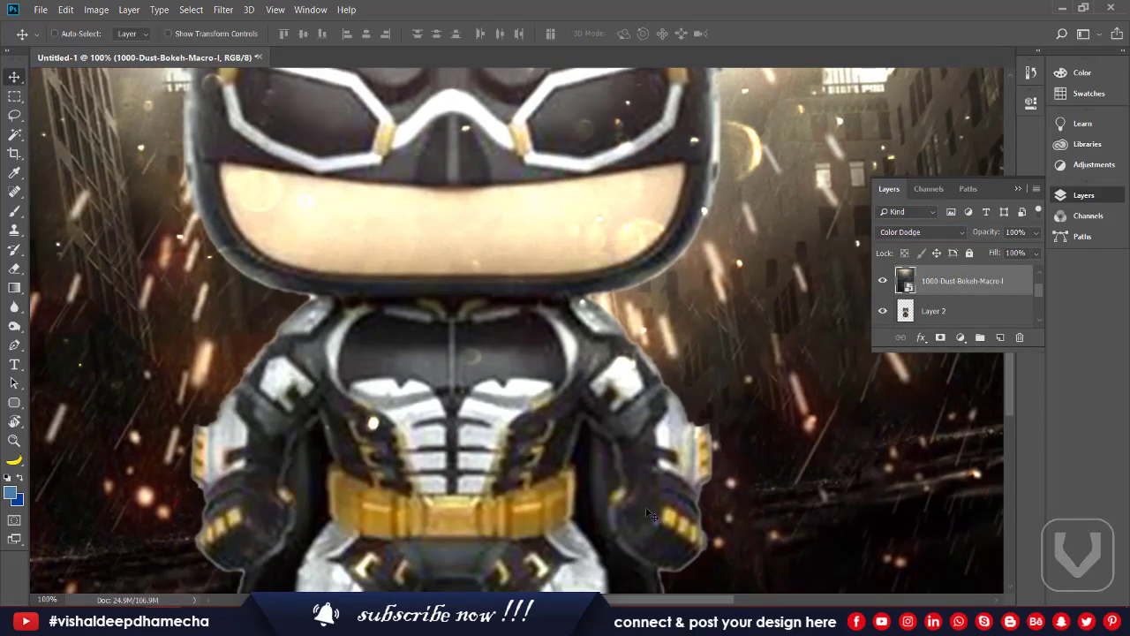
key("ctrl+0")
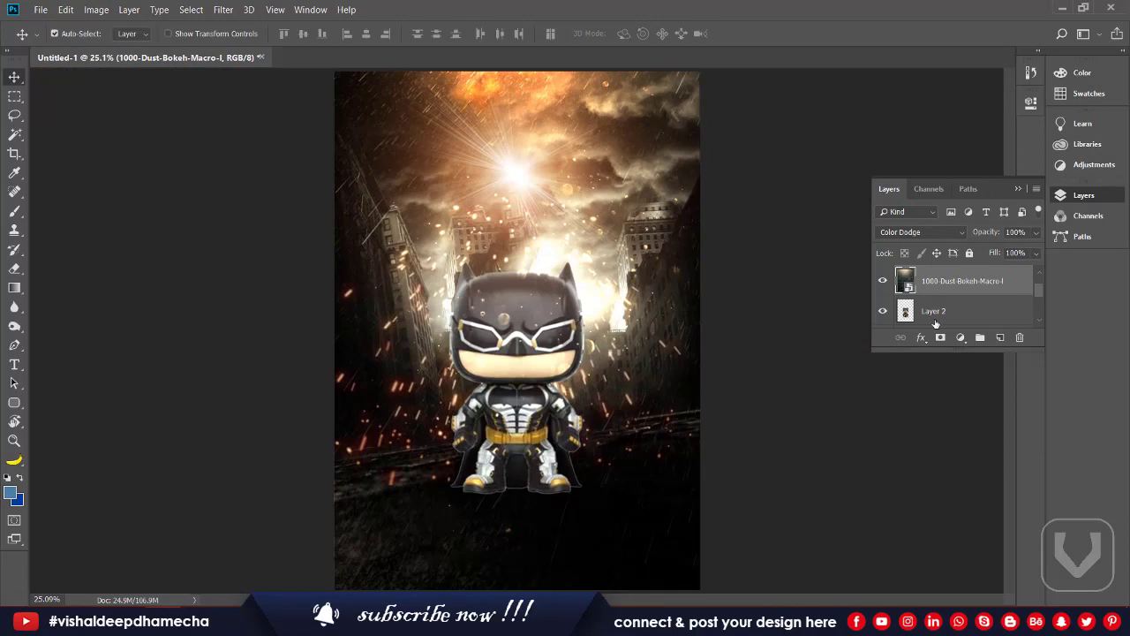
left_click(909, 314)
left_click(905, 313, "ctrl")
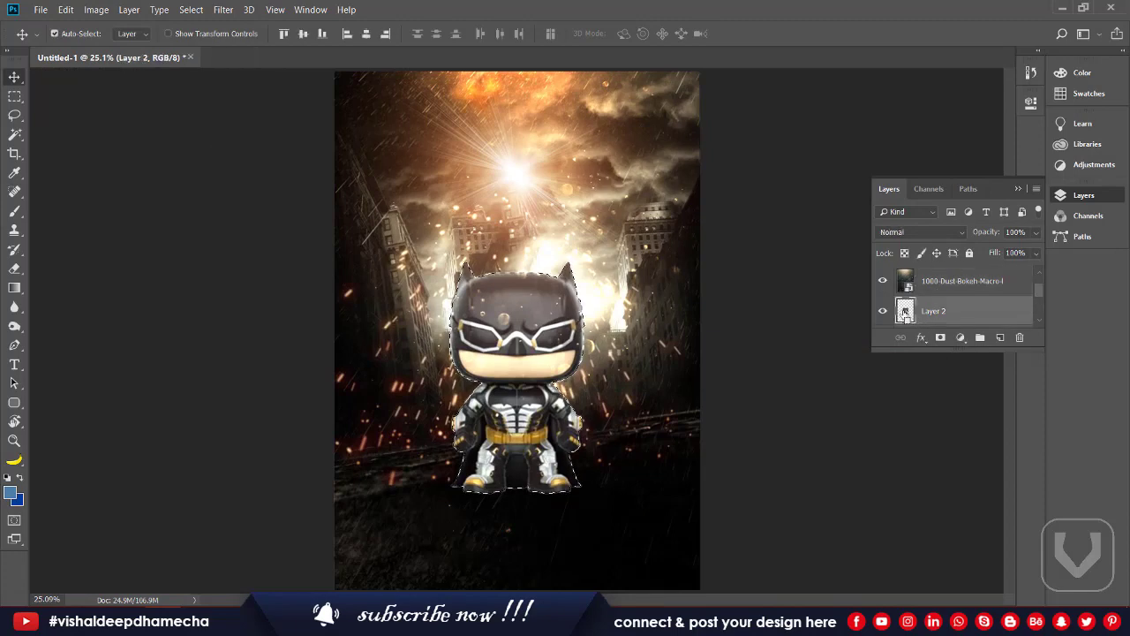
key("shift+F6")
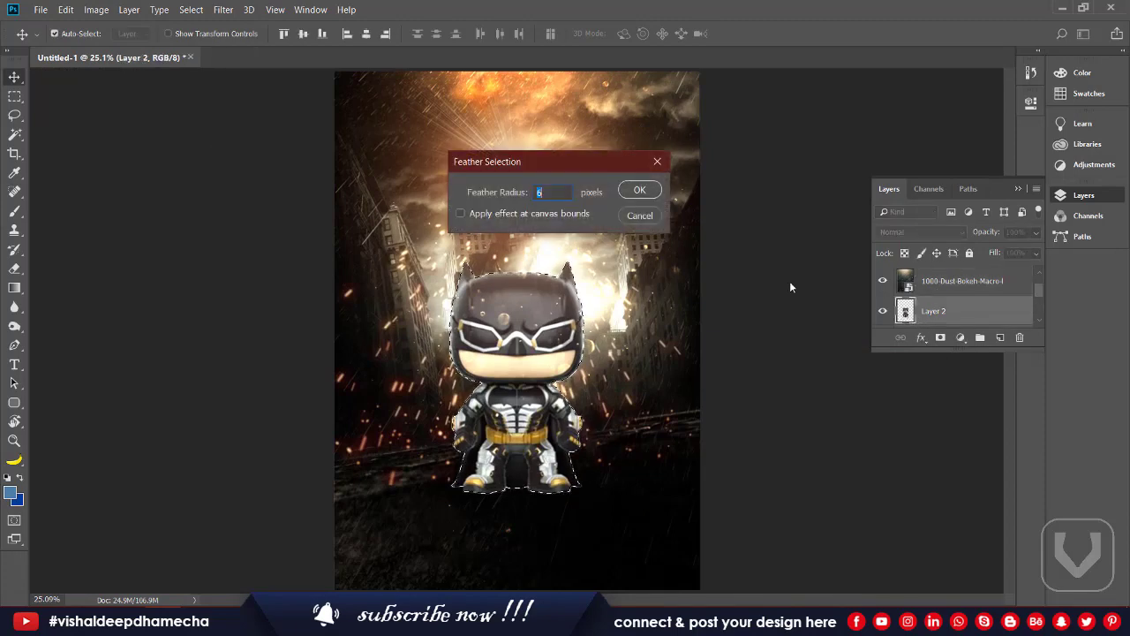
left_click(639, 191)
key("ctrl+j")
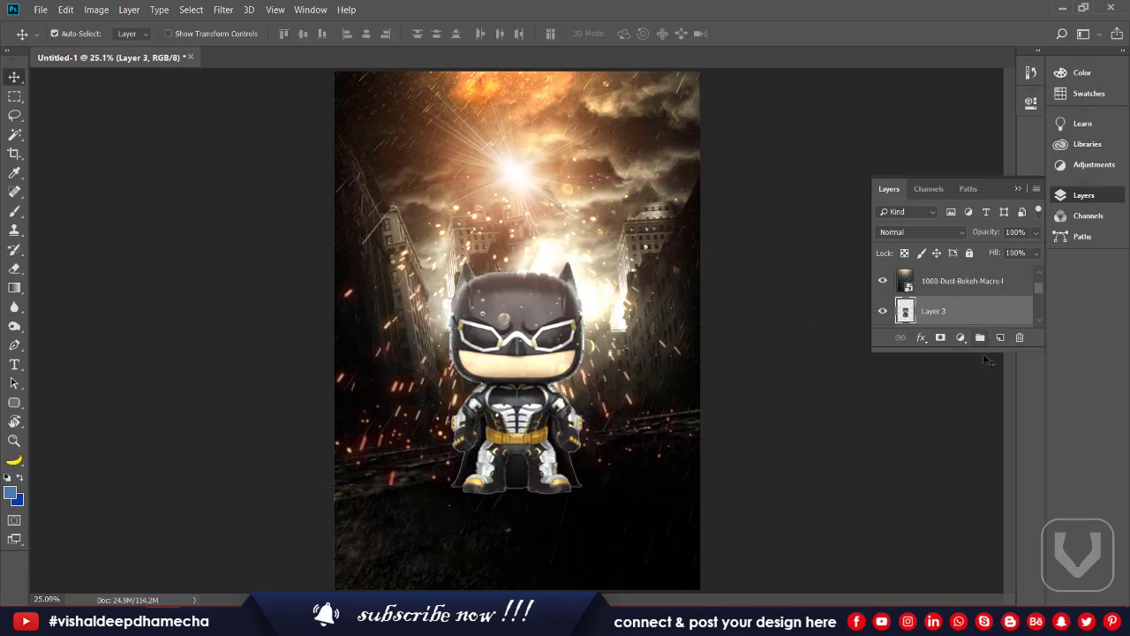
- Extend the layer list to show every layer and delete the old Batman figure on Layer 2
left_click_drag(978, 351, 976, 544)
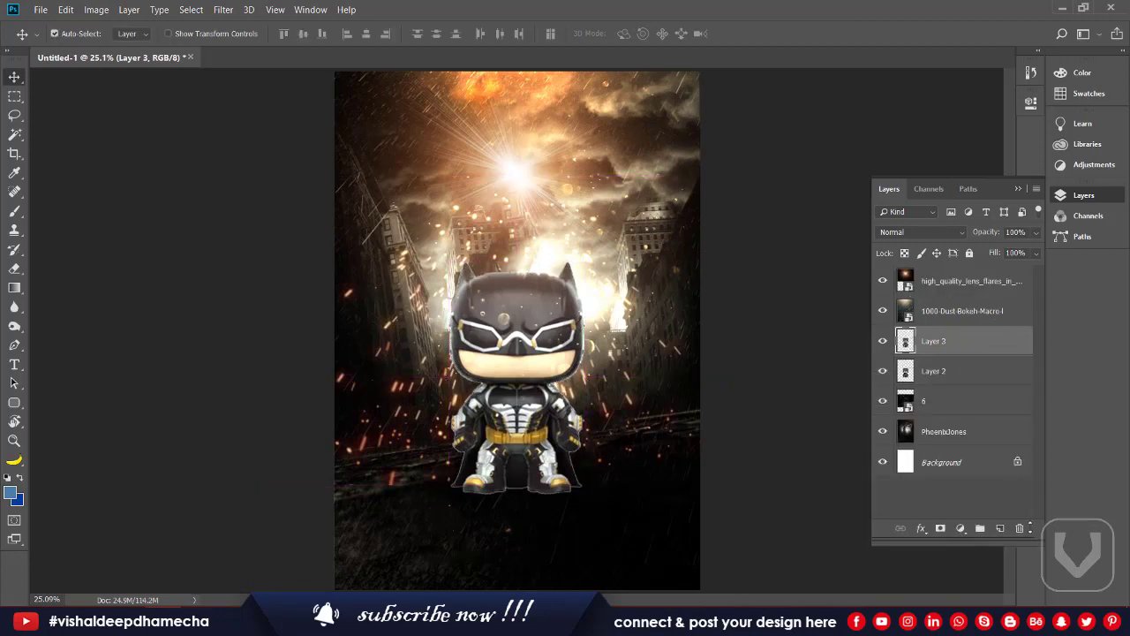
left_click(962, 379)
key("Delete")
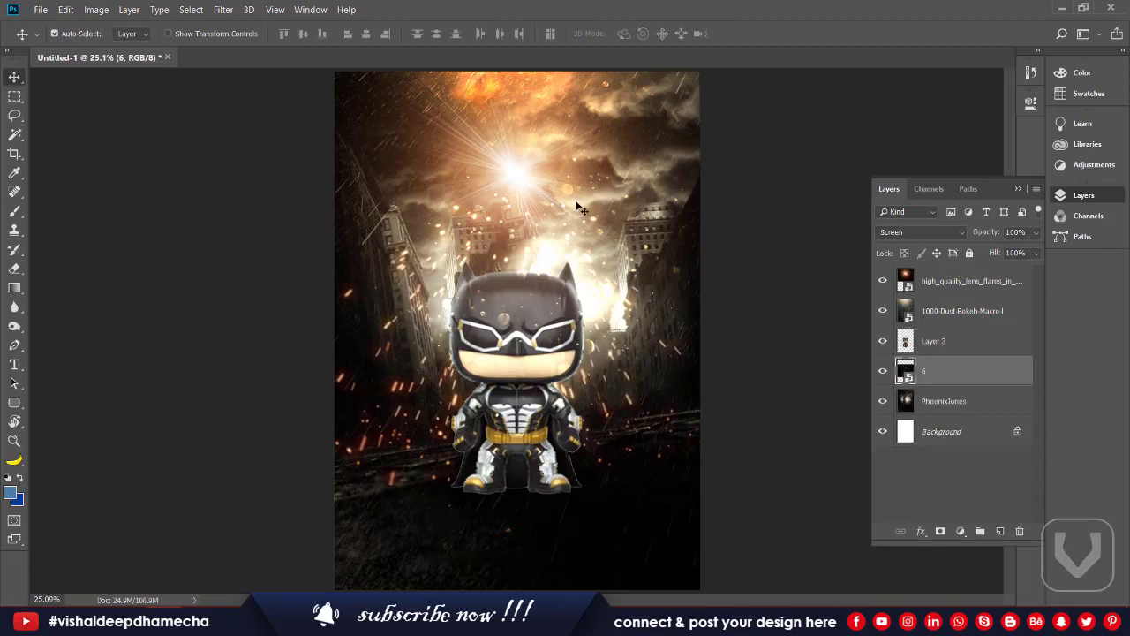
- Shift the lens flare slightly upward and to the right in the sky
left_click(561, 355, "ctrl")
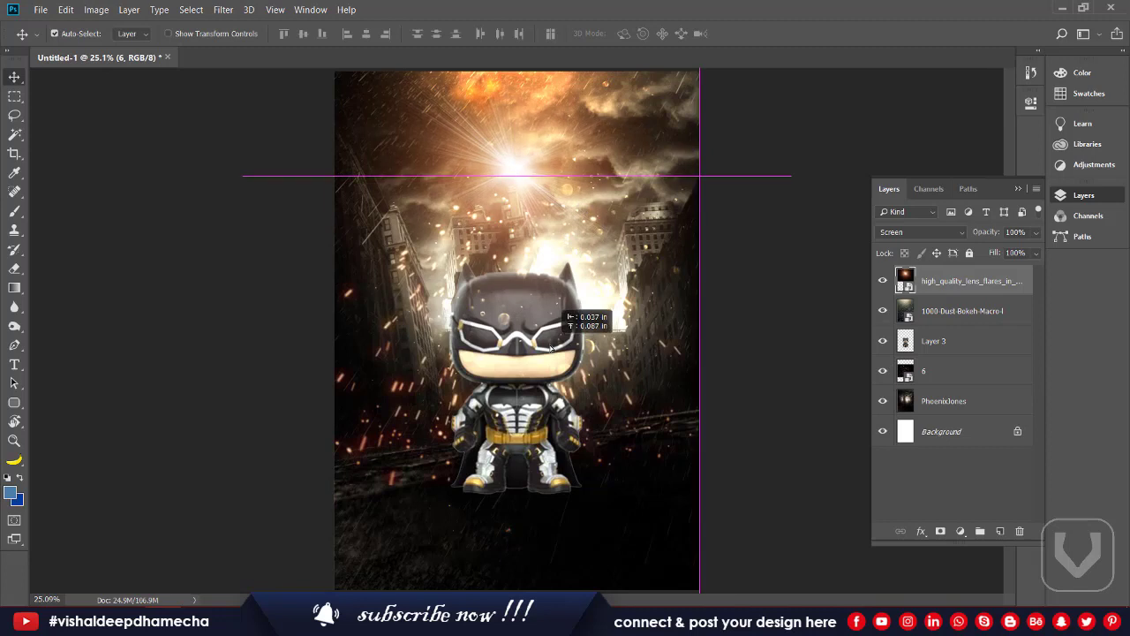
left_click_drag(564, 352, 566, 357)
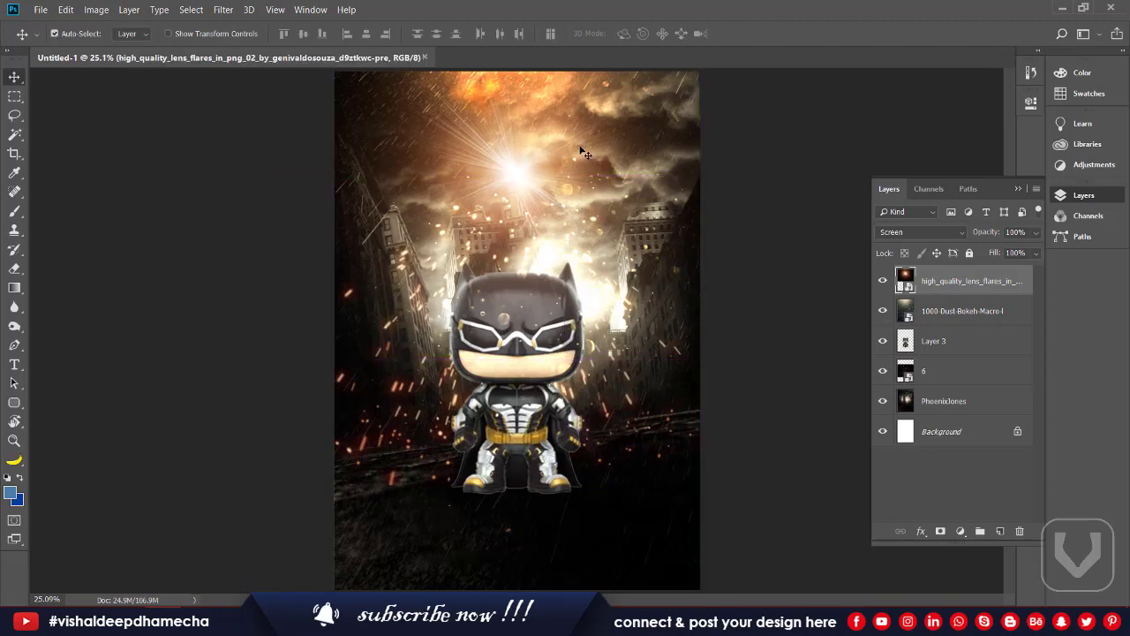
left_click_drag(519, 181, 527, 156)
- Place the Batman_Arkham_series_logo image, move it to the top of the poster above Batman's head, and enlarge it slightly
key("alt+Tab")
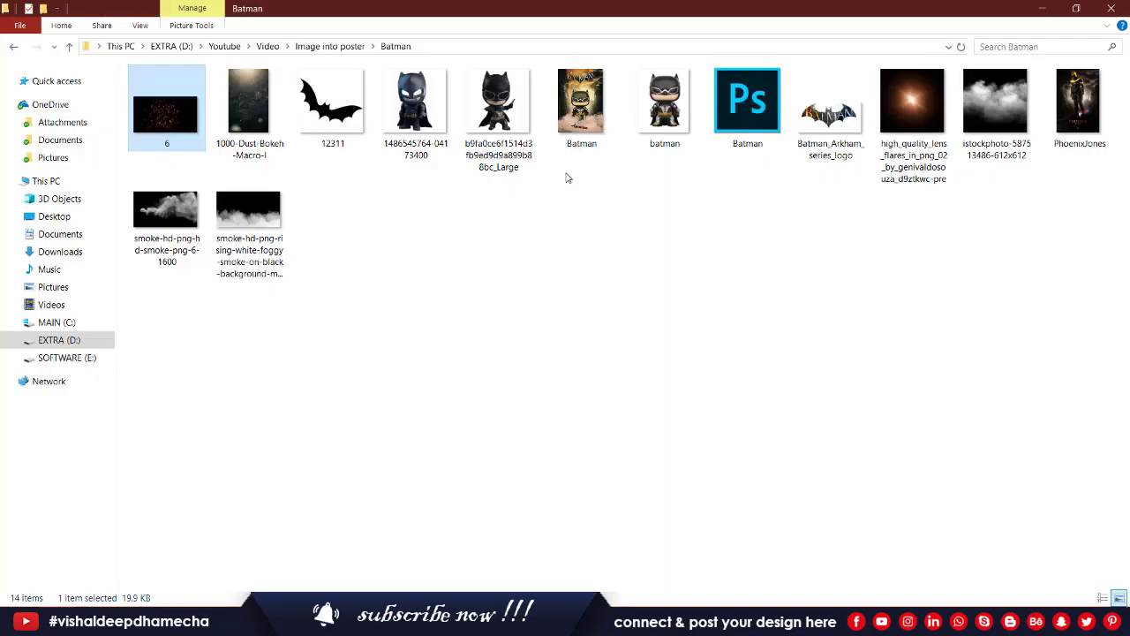
left_click_drag(830, 110, 565, 182)
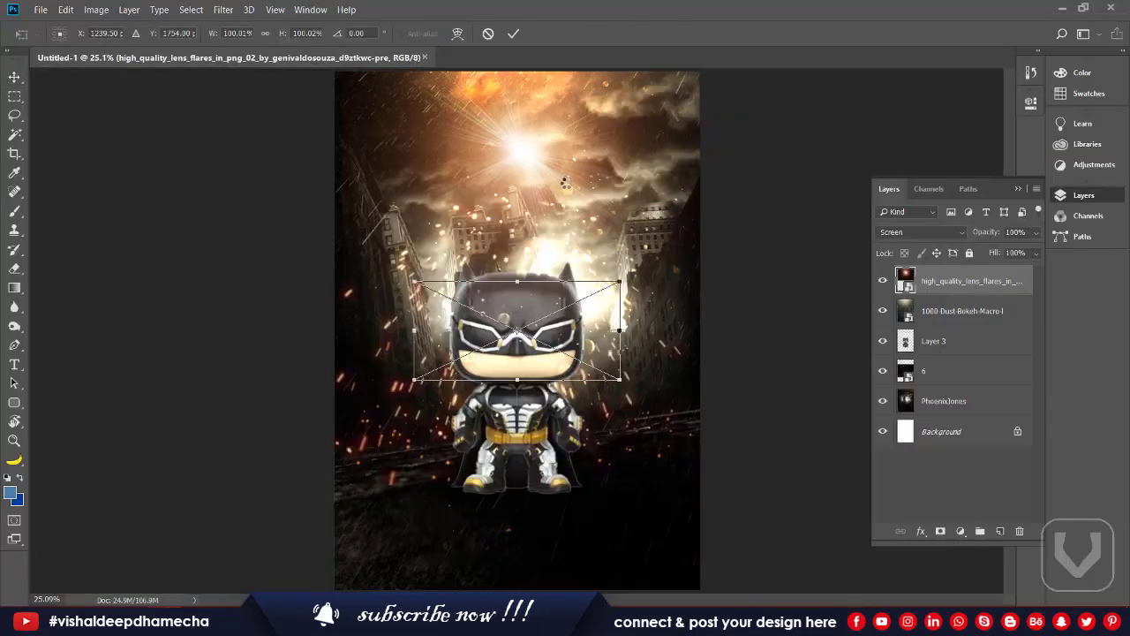
left_click_drag(546, 293, 548, 168)
left_click_drag(621, 203, 662, 220)
key("Return")
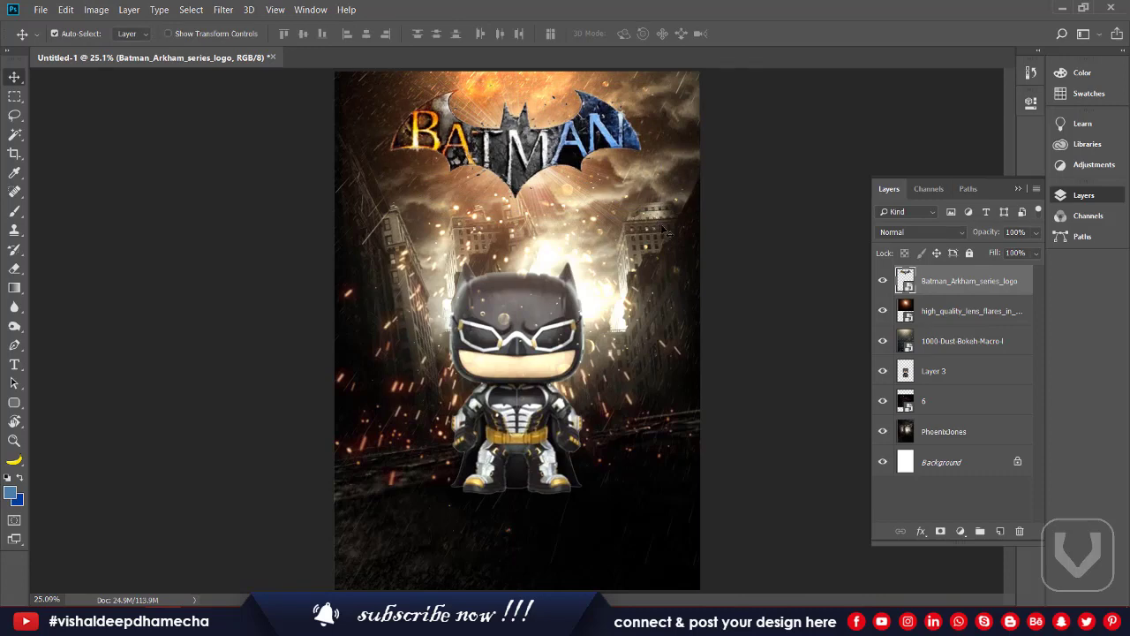
- Center the lens flare on the lower tip of the Batman logo and enlarge it to about 100%
key("alt+Tab")
left_click_drag(580, 205, 585, 196)
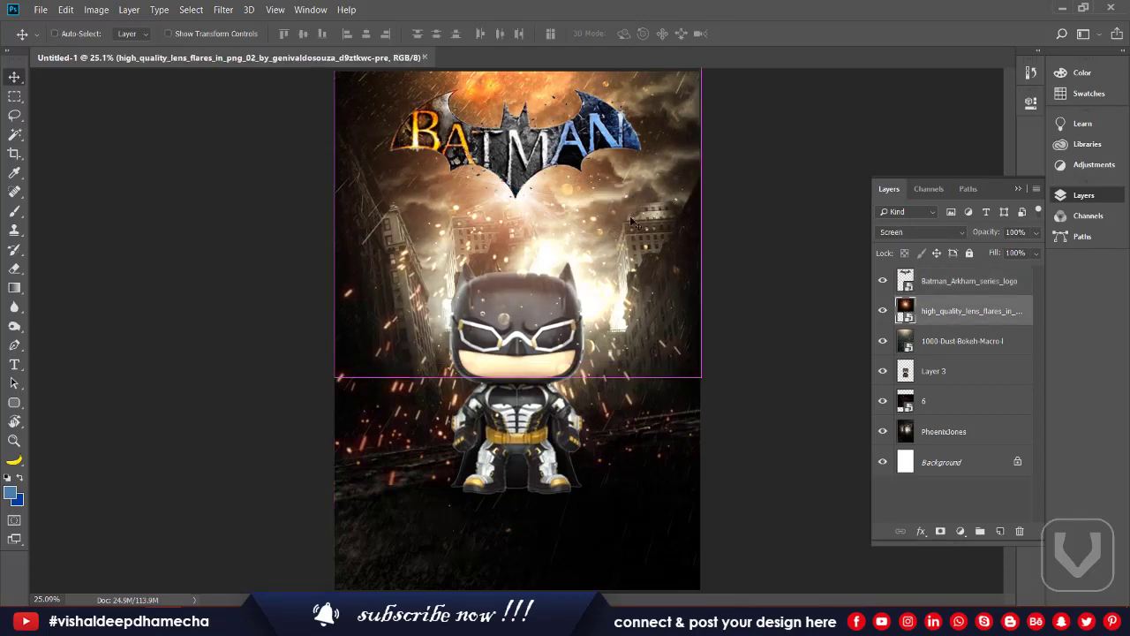
left_click_drag(700, 378, 798, 467)
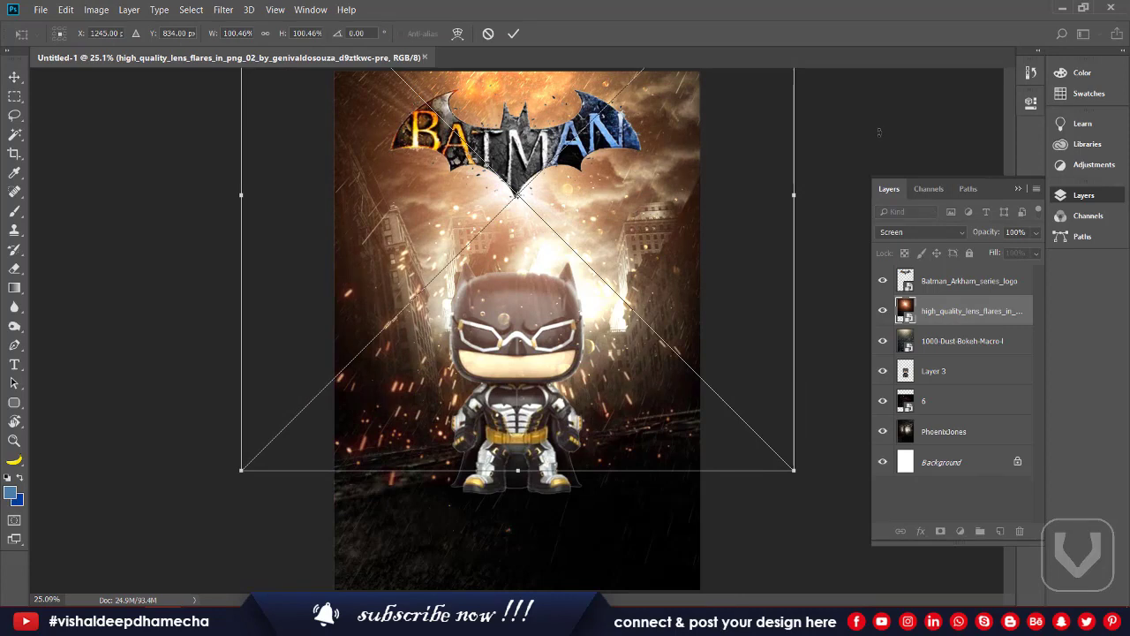
key("Return")
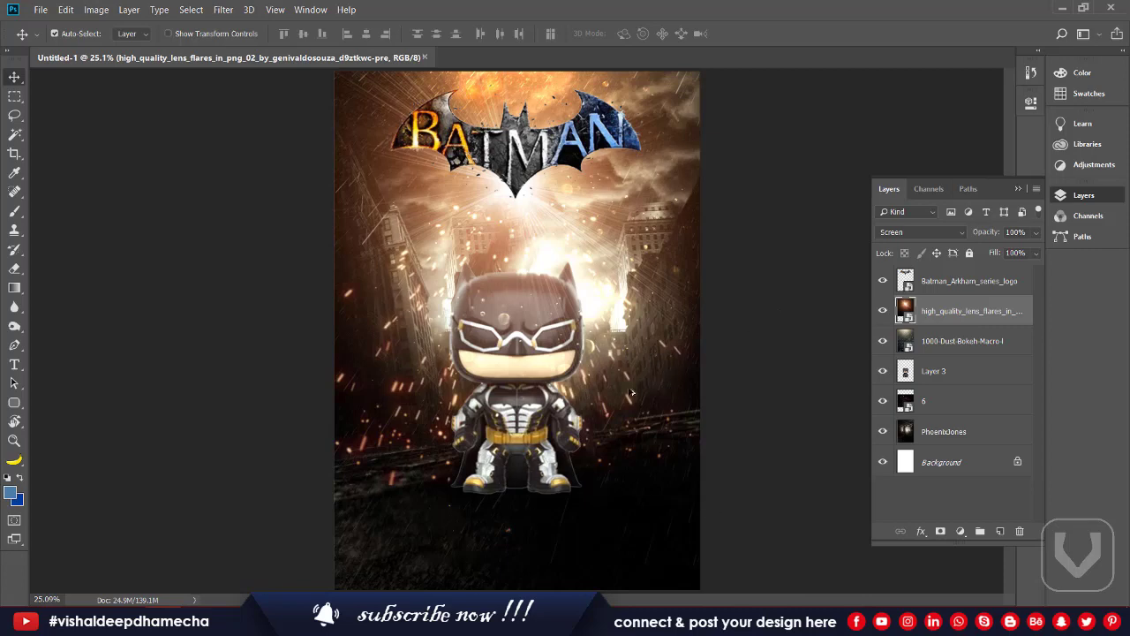
- Place the rising white foggy smoke image along the bottom of the poster and set its blend mode to Screen
key("alt+Tab")
left_click_drag(249, 216, 568, 469)
key("alt+Tab")
key("Return")
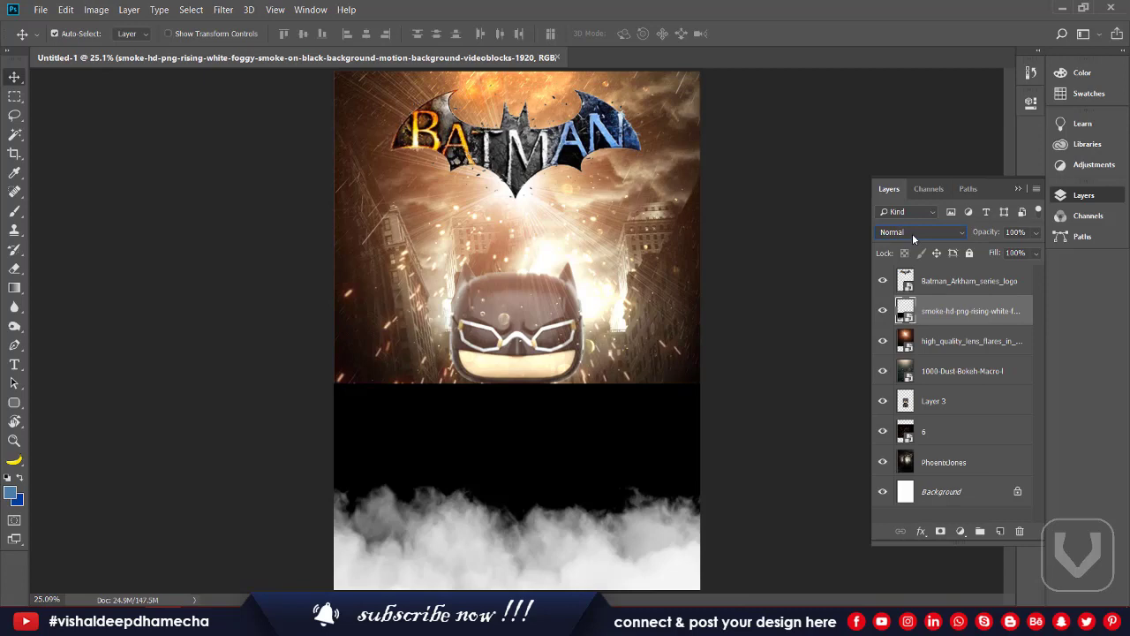
scroll(912, 233, "down", 6)
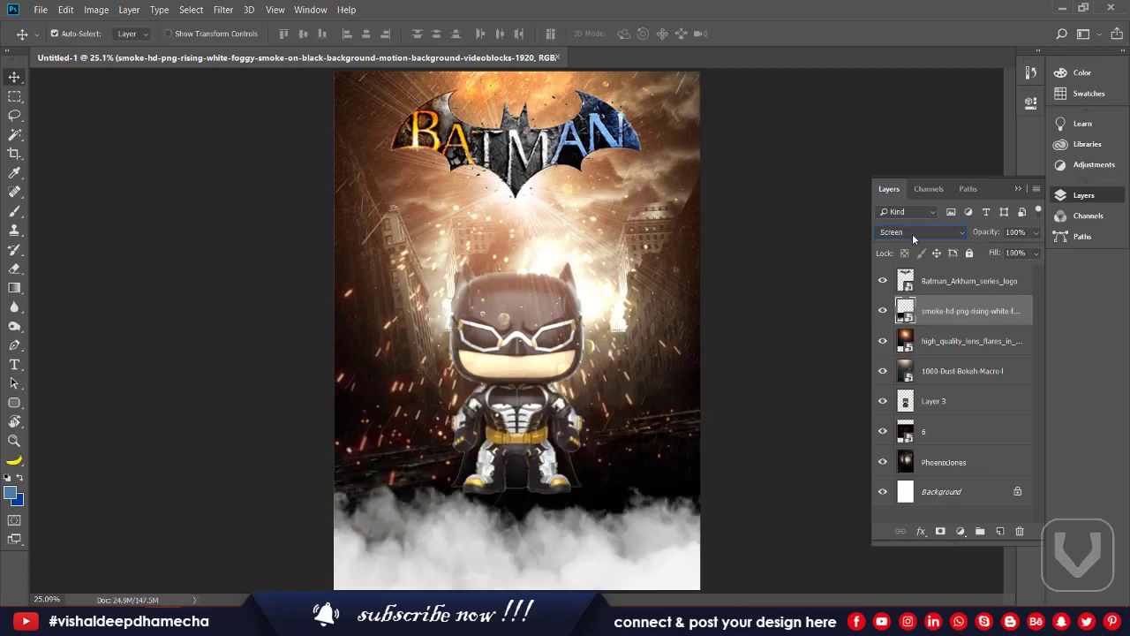
- Place the smoke-hd-png-hd-smoke-png-6-1600 image, rotate it -90° so it stands vertically, and position it over the upper middle of the poster
key("alt+Tab")
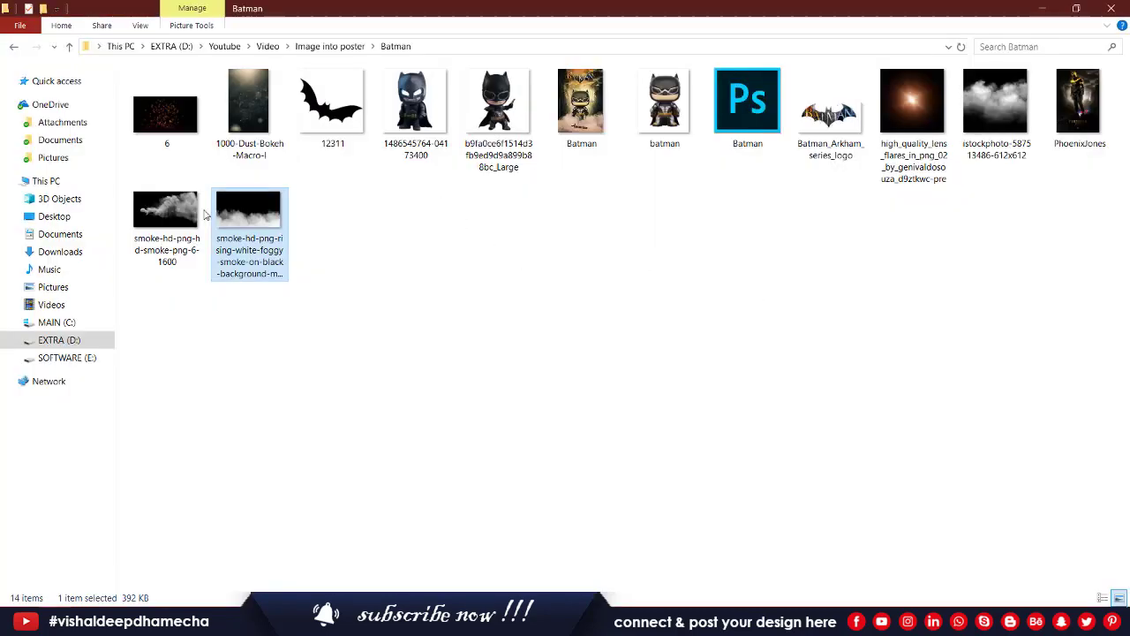
left_click_drag(172, 220, 495, 366)
key("alt+Tab")
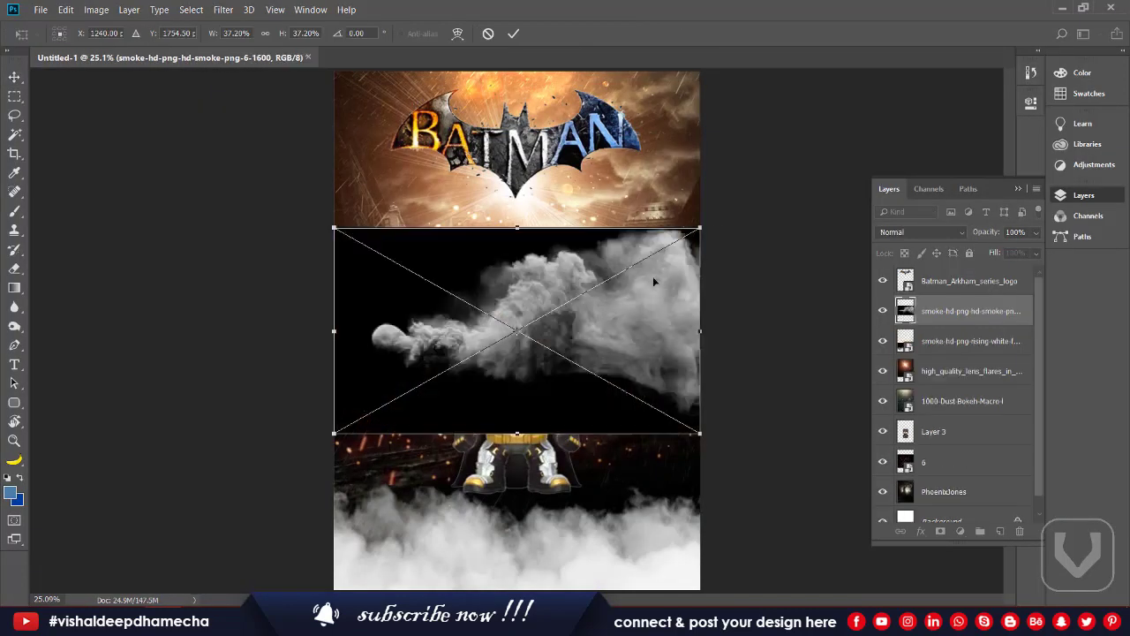
left_click_drag(704, 253, 450, 112)
left_click_drag(525, 228, 553, 213)
key("Return")
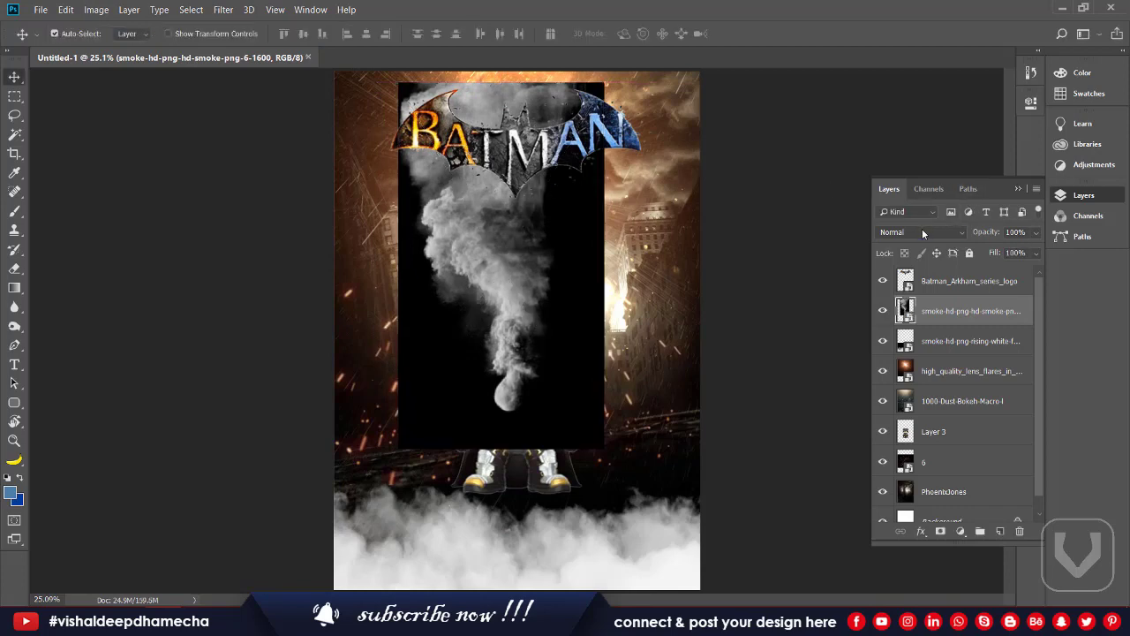
- Try out blend modes from Linear Burn through Color Dodge and Subtract to Luminosity on the vertical smoke layer
left_click(923, 232)
scroll(922, 229, "down", 8)
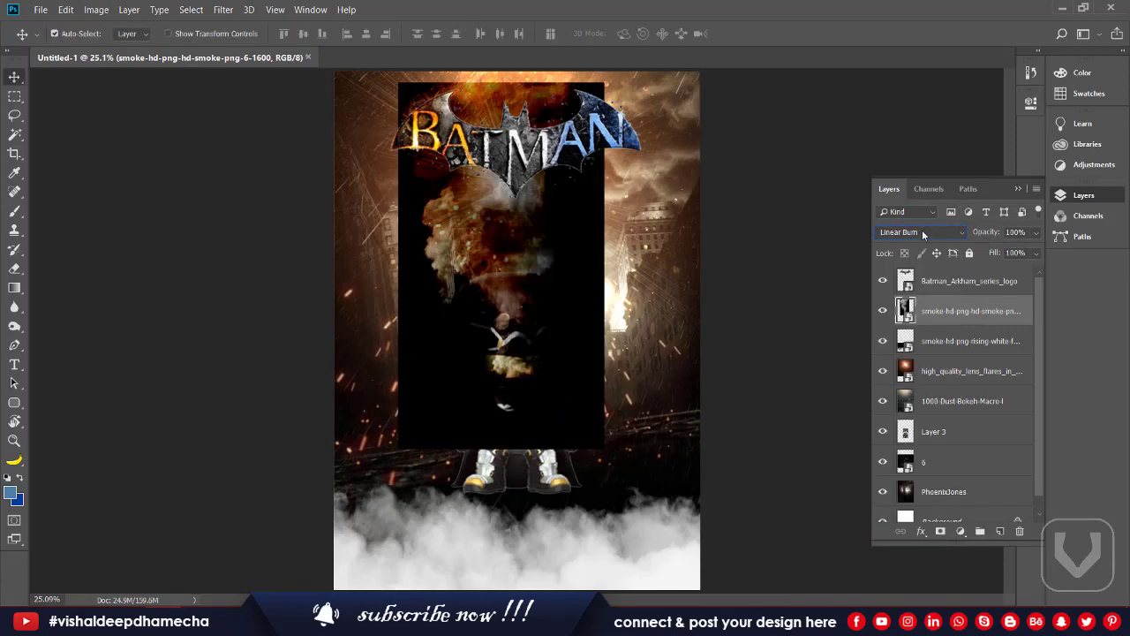
scroll(922, 230, "down", 5)
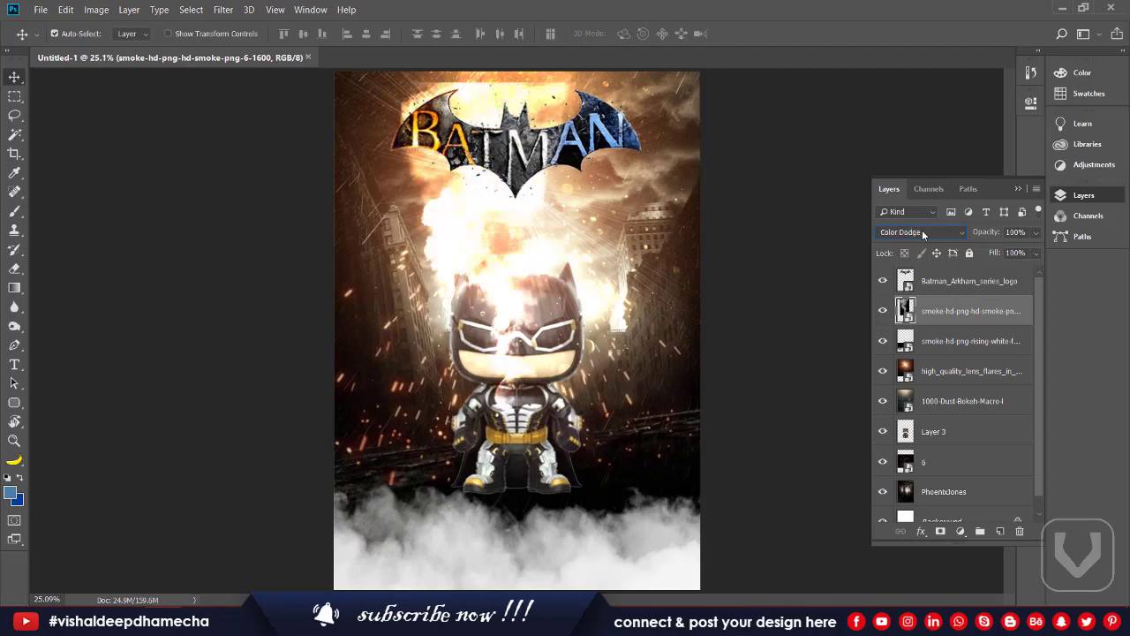
scroll(922, 230, "down", 1)
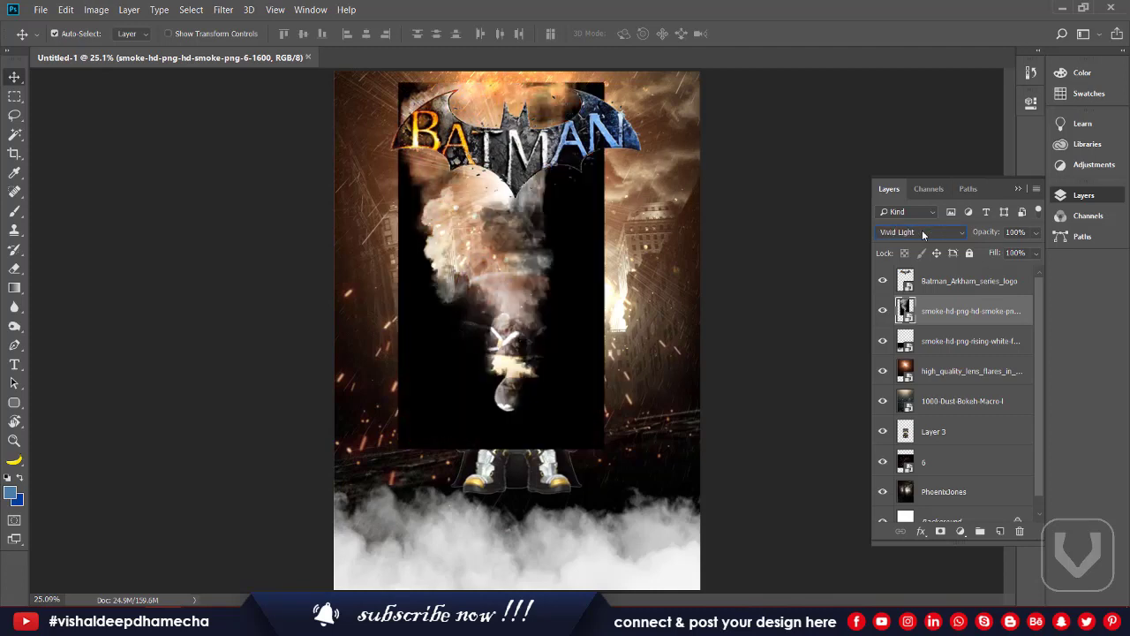
scroll(921, 229, "down", 6)
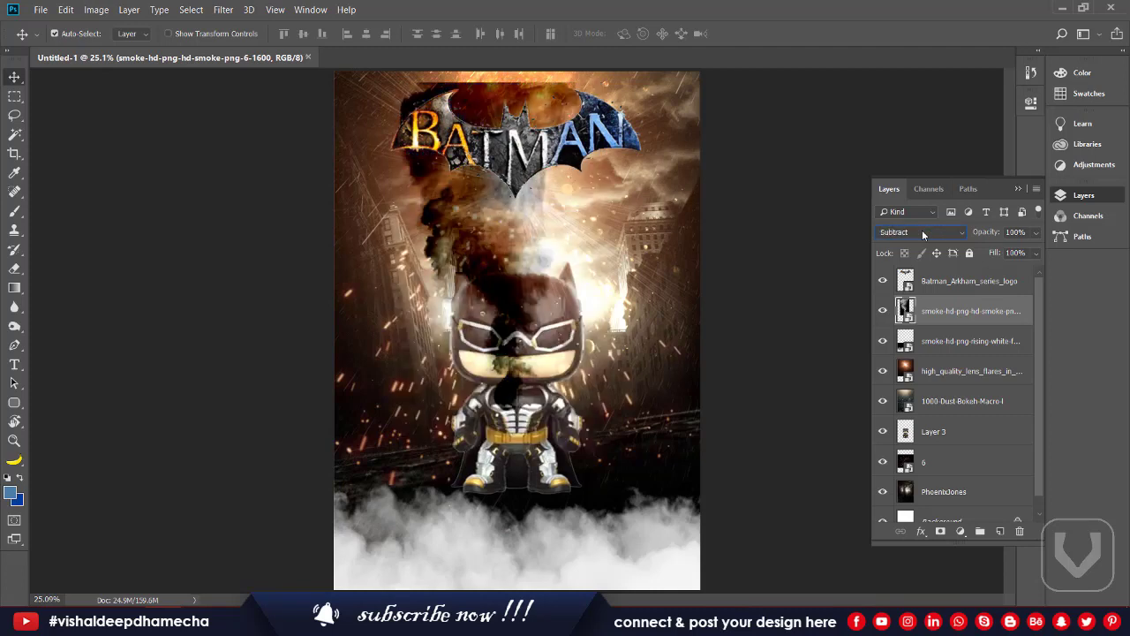
scroll(922, 229, "down", 3)
scroll(921, 230, "down", 1)
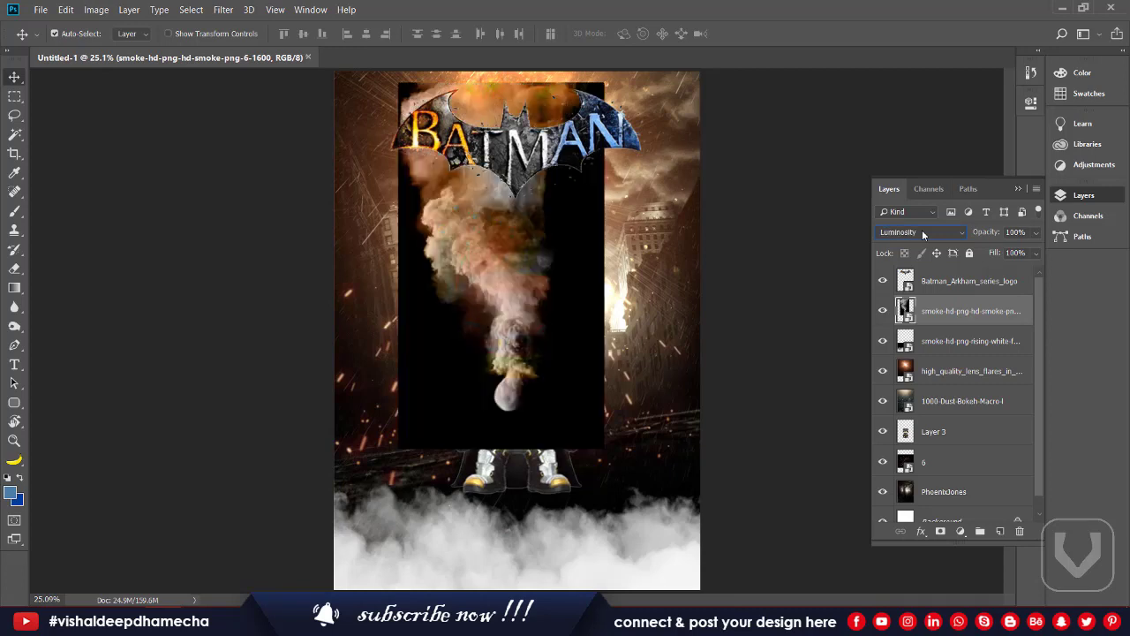
- Move the vertical smoke layer directly above the PhoenixJones layer in the stacking order and shift the smoke slightly upward
key("ctrl+bracketleft")
key("ctrl+bracketleft")
key("ctrl+bracketleft")
key("ctrl+bracketleft")
key("ctrl+bracketleft")
key("ctrl+bracketleft")
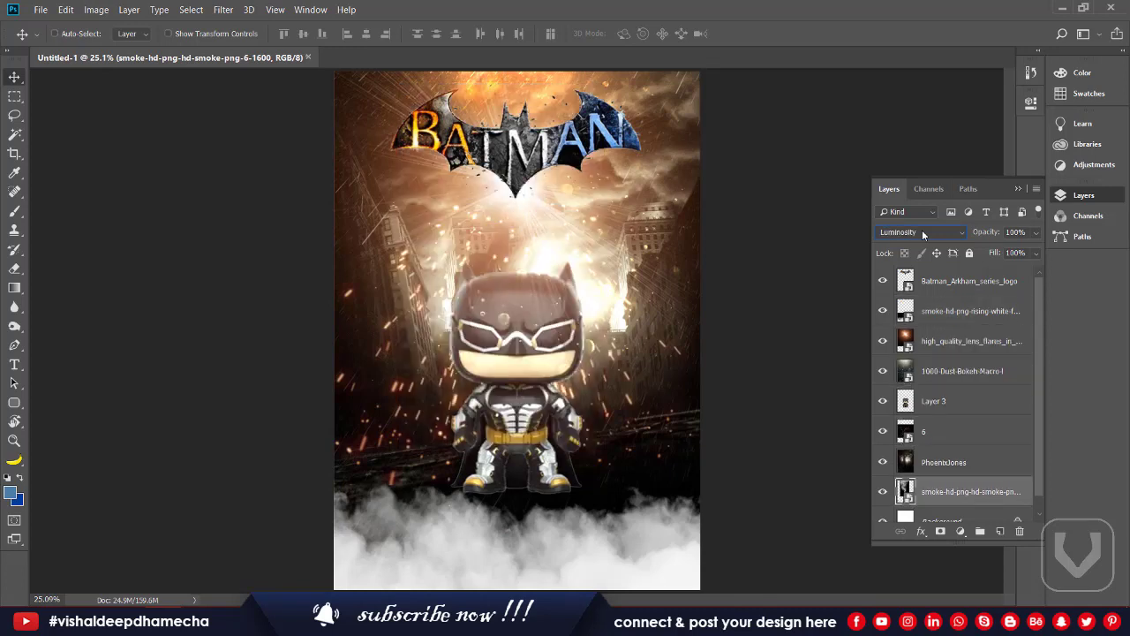
key("ctrl+bracketright")
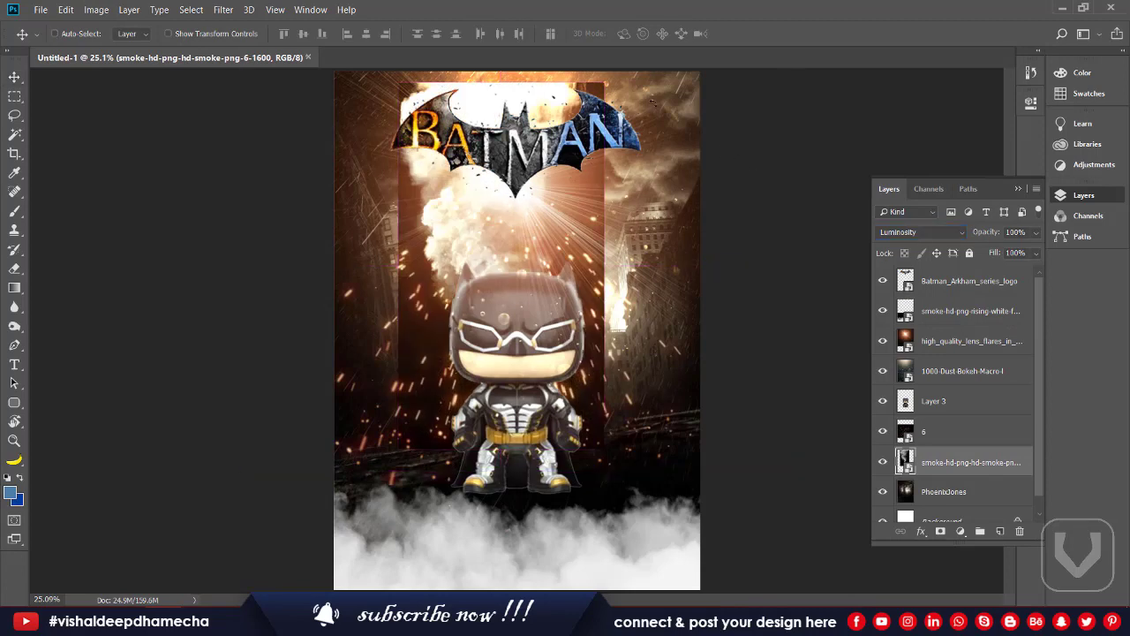
key("ctrl+t")
key("Return")
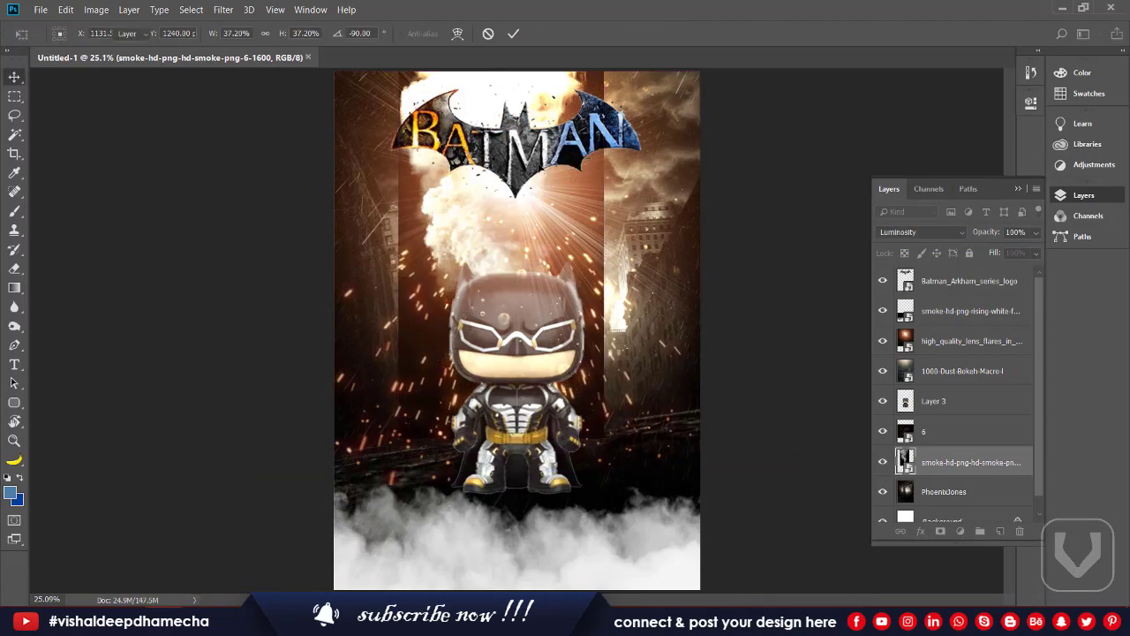
- Change the vertical smoke layer's blend mode to Lighter Color and reduce its opacity to 26%
left_click(881, 234)
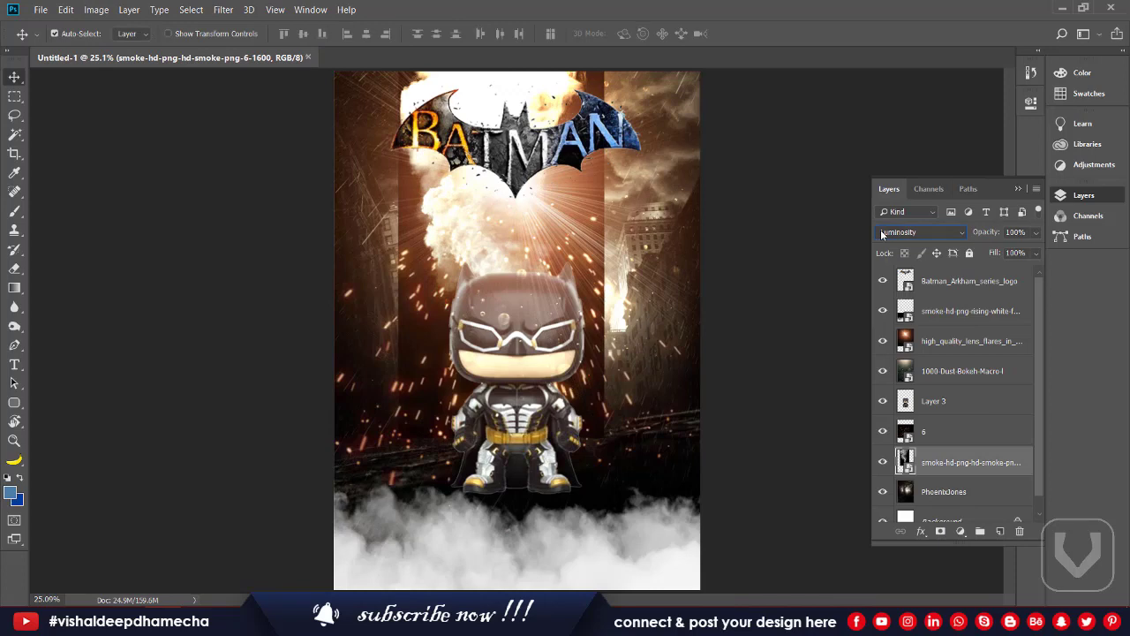
scroll(881, 234, "up", 19)
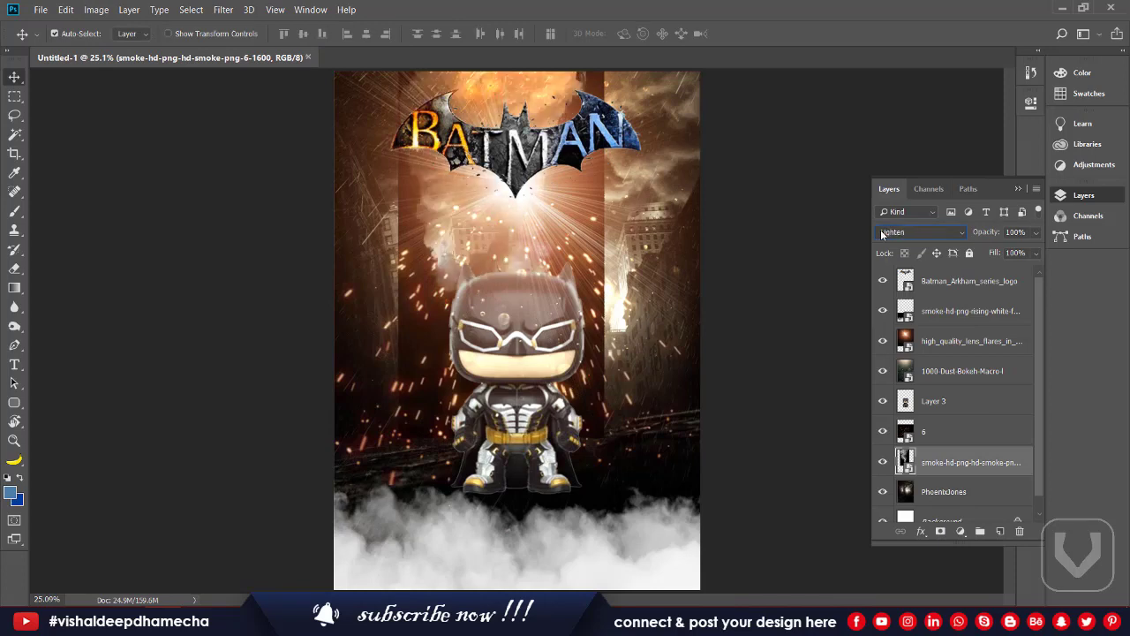
scroll(881, 234, "down", 2)
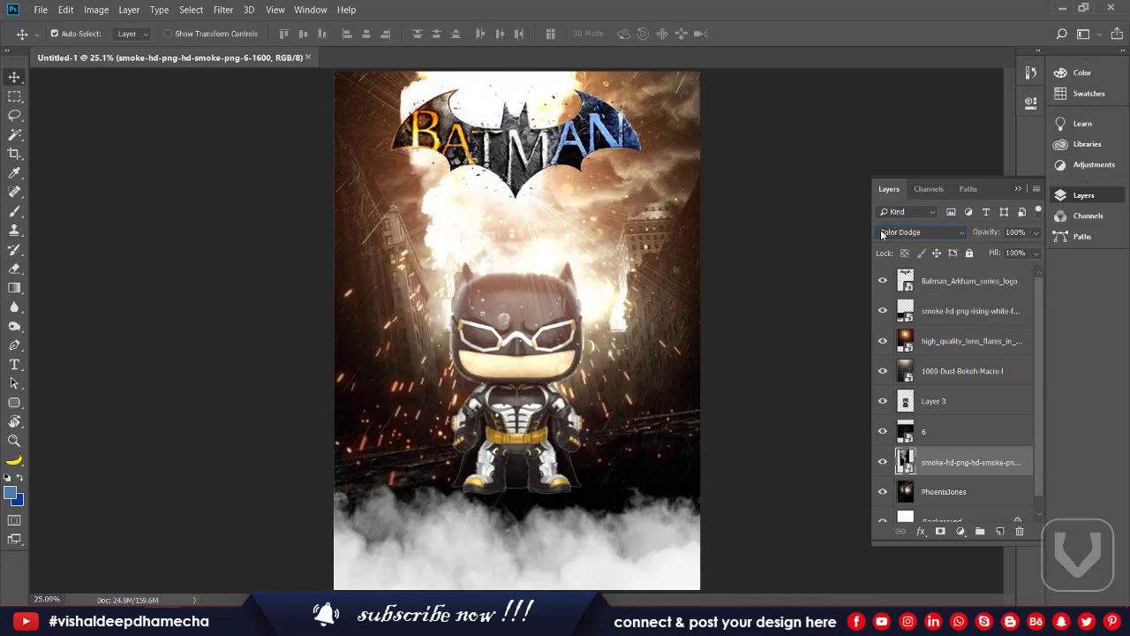
scroll(881, 234, "down", 2)
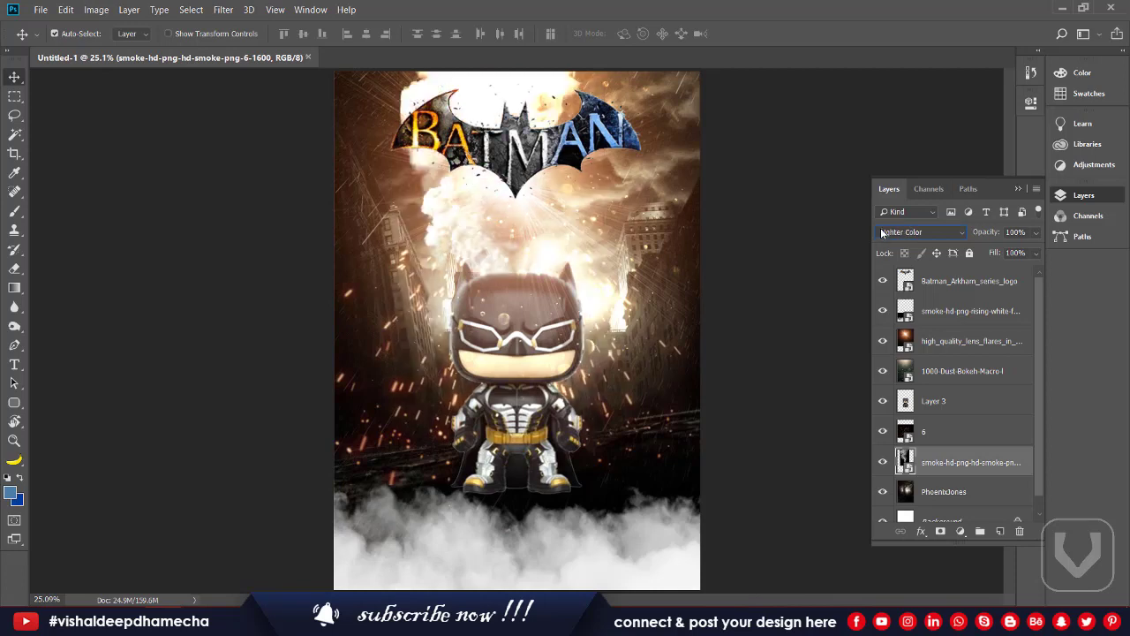
left_click_drag(988, 231, 945, 243)
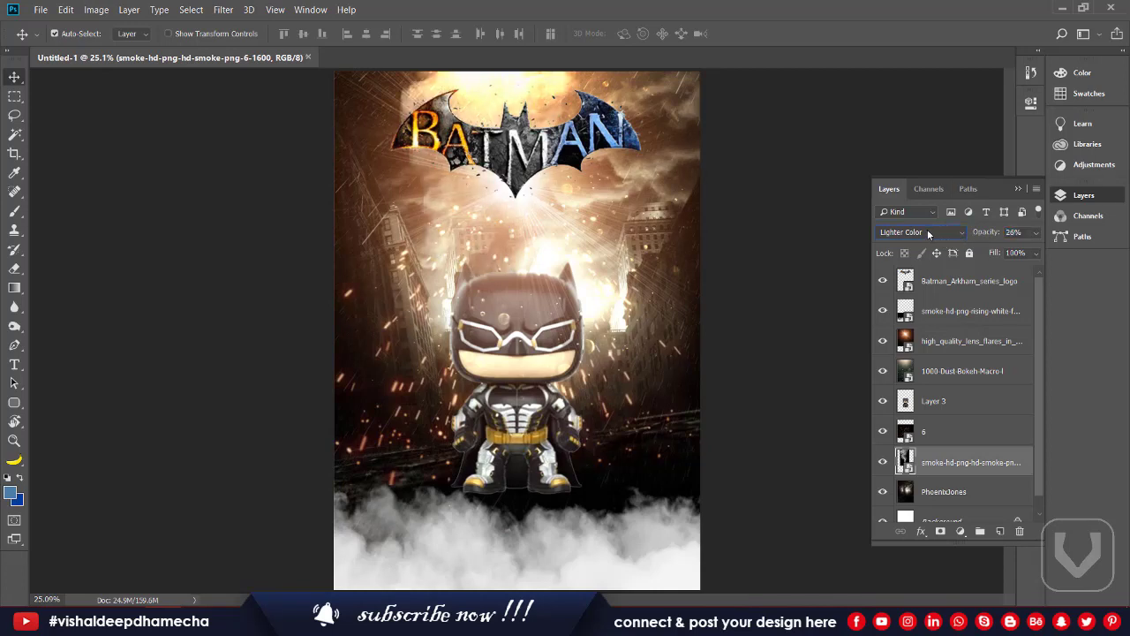
- Set the vertical smoke layer's blend mode to Pin Light and shift the lens flare slightly up and to the left
left_click(928, 234)
left_click(916, 371)
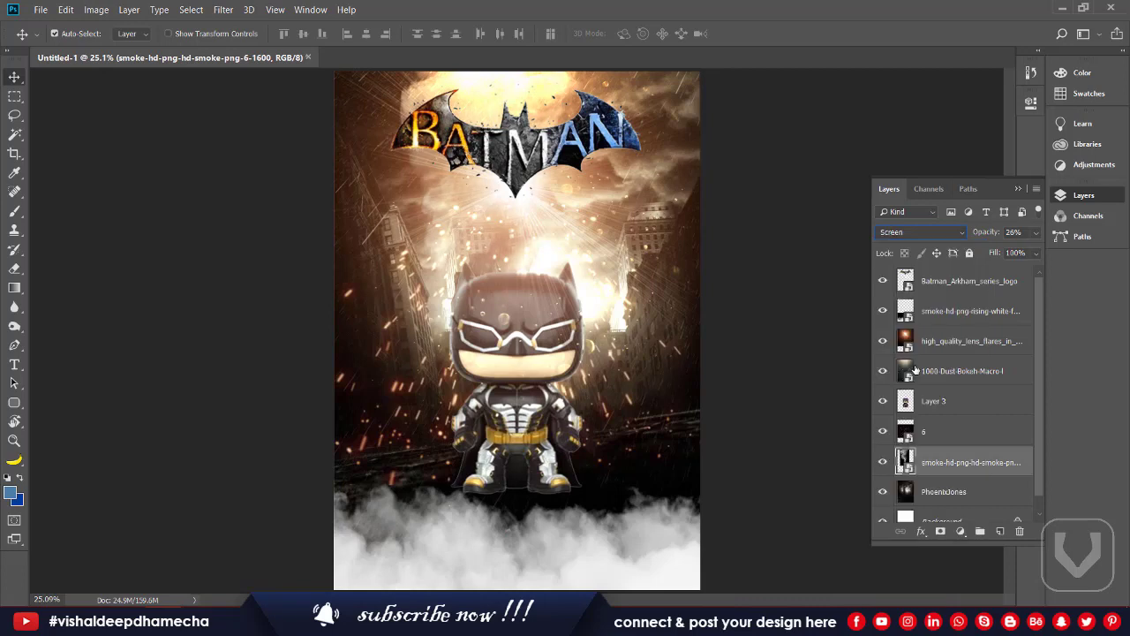
key("Down")
key("Down")
key("Down")
key("Down")
key("Down")
key("Down")
key("Down")
key("Down")
key("Down")
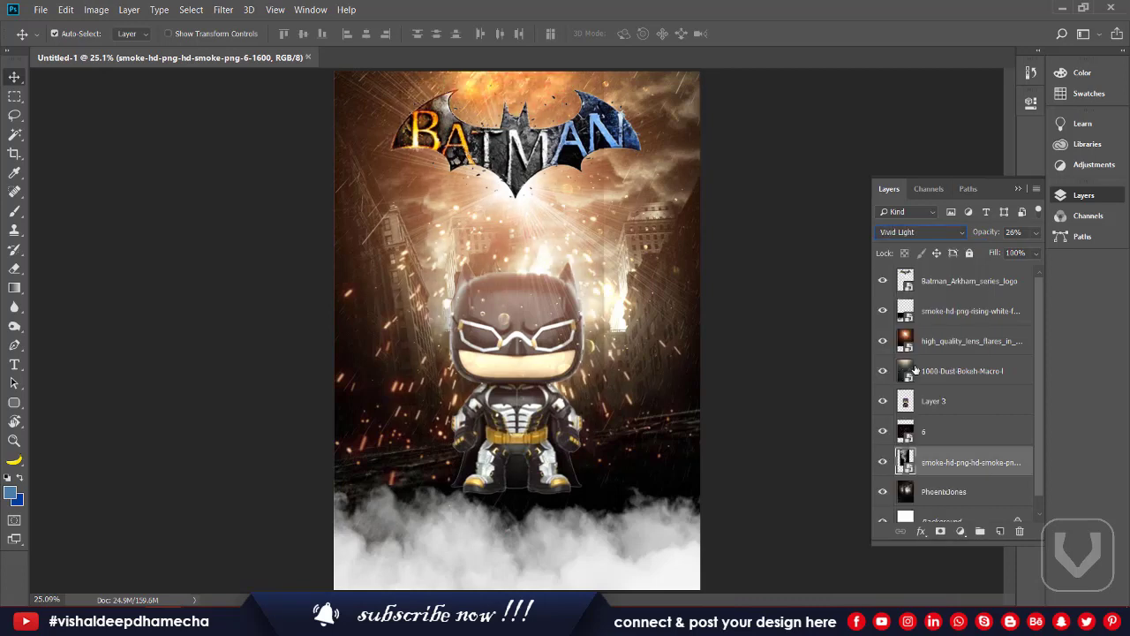
key("Up")
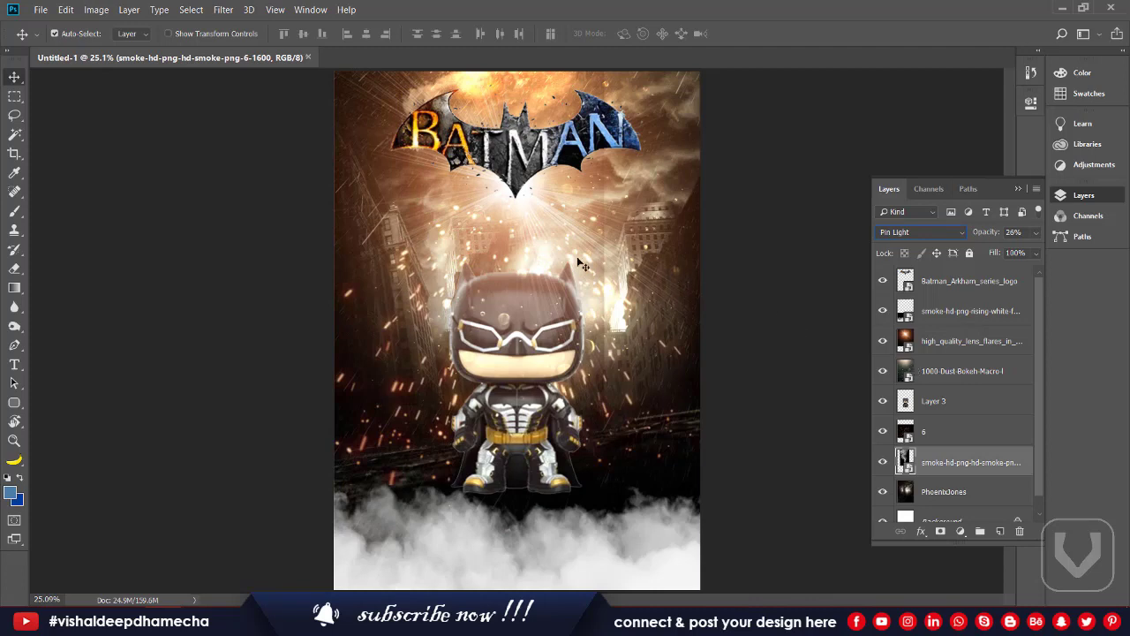
left_click_drag(580, 264, 545, 233)
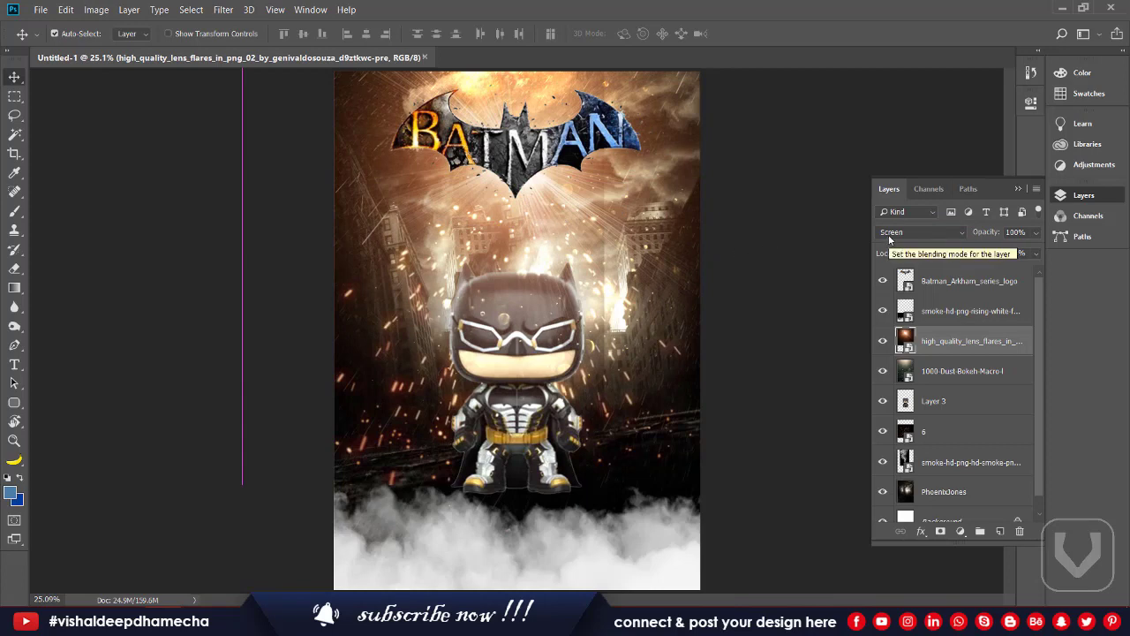
key("alt+Tab")
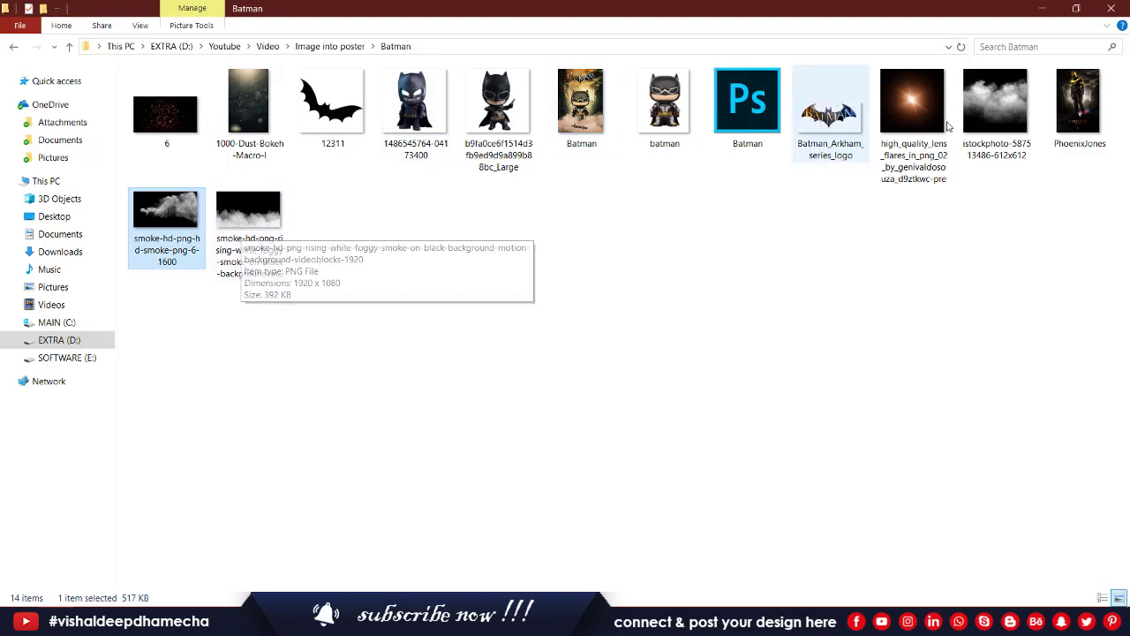
left_click_drag(1017, 93, 1007, 108)
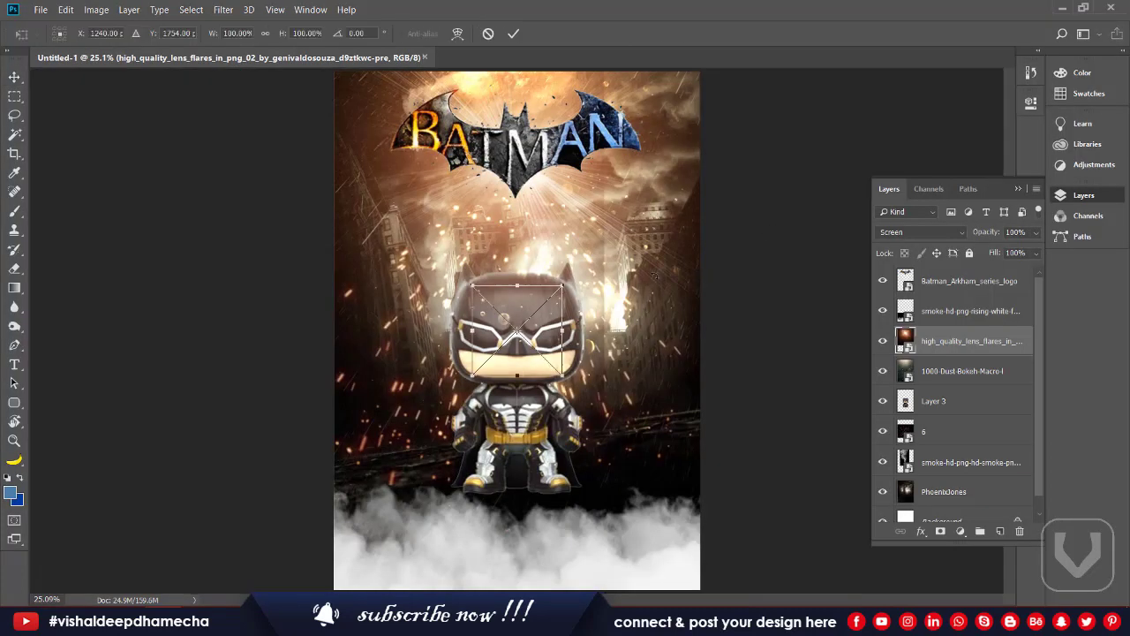
left_click_drag(559, 381, 686, 492)
left_click_drag(550, 356, 588, 494)
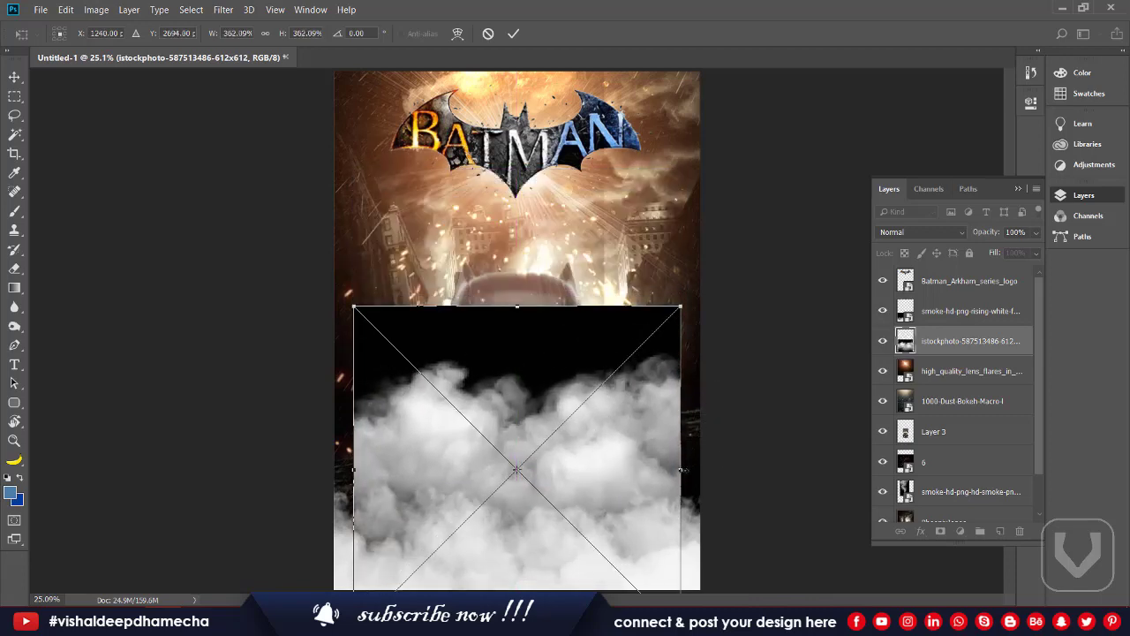
left_click_drag(682, 469, 690, 465)
key("Return")
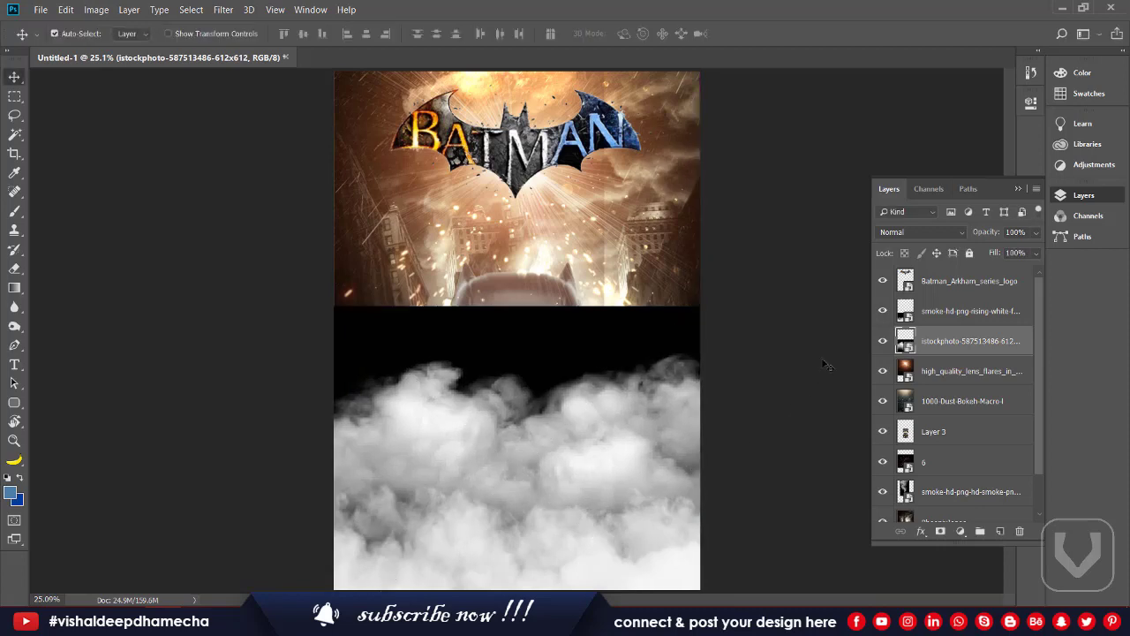
- Set the istockphoto cloud layer's blend mode to Screen
left_click(908, 235)
left_click(906, 237)
key("Down")
key("Down")
key("Down")
key("Down")
key("Down")
key("Down")
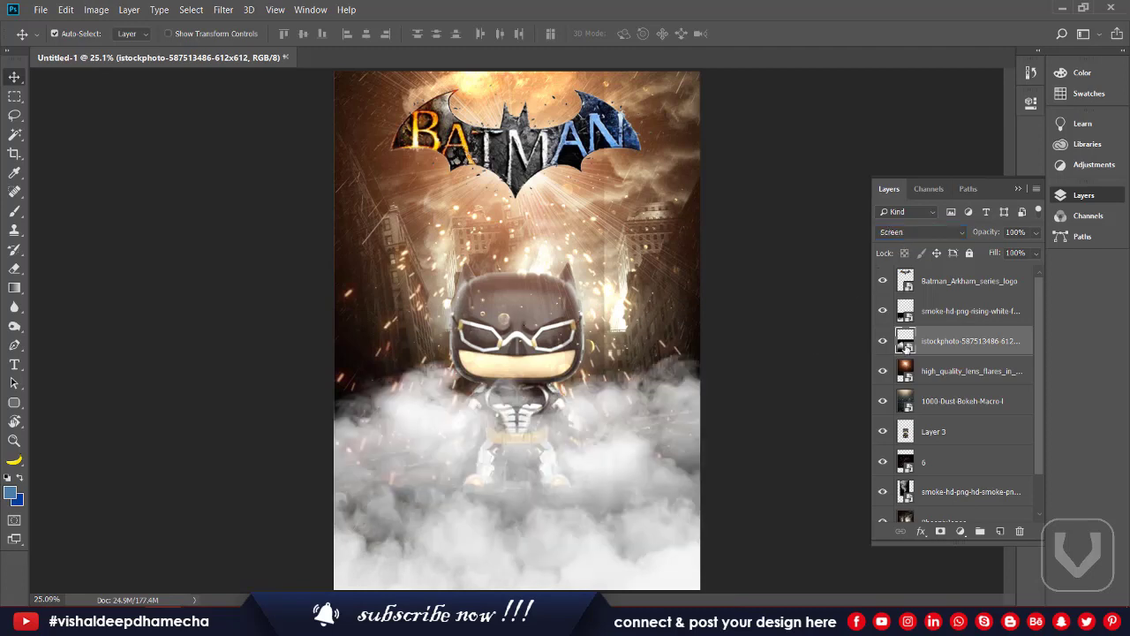
- Move the istockphoto cloud layer directly below Layer 3, behind the Batman figure, and lower its opacity to 37%
left_click_drag(909, 346, 941, 445)
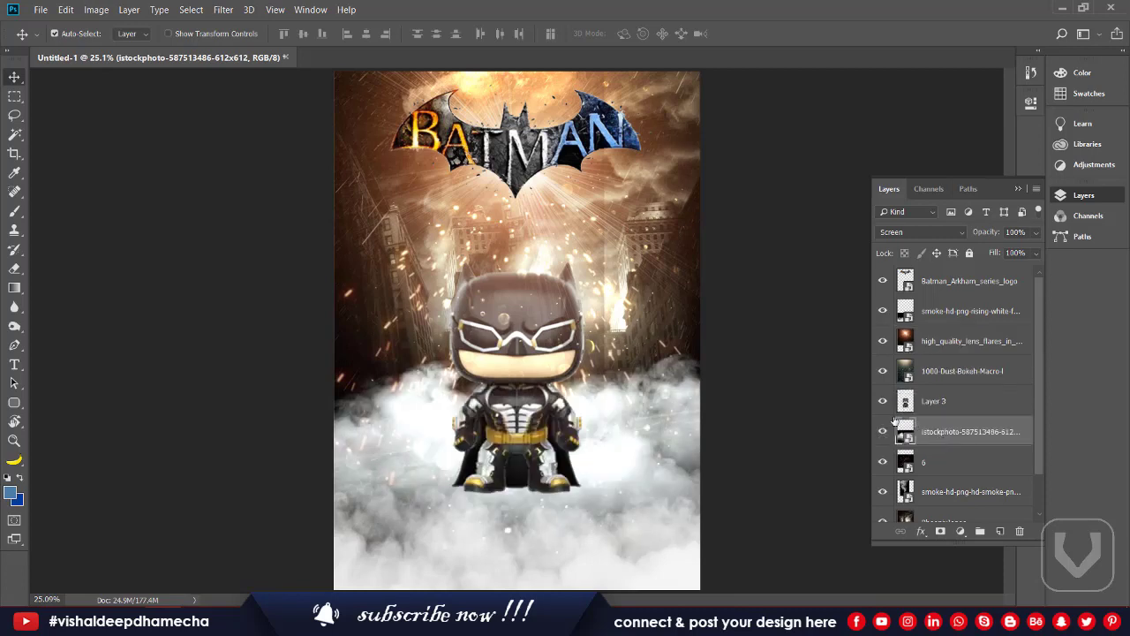
left_click_drag(989, 232, 942, 241)
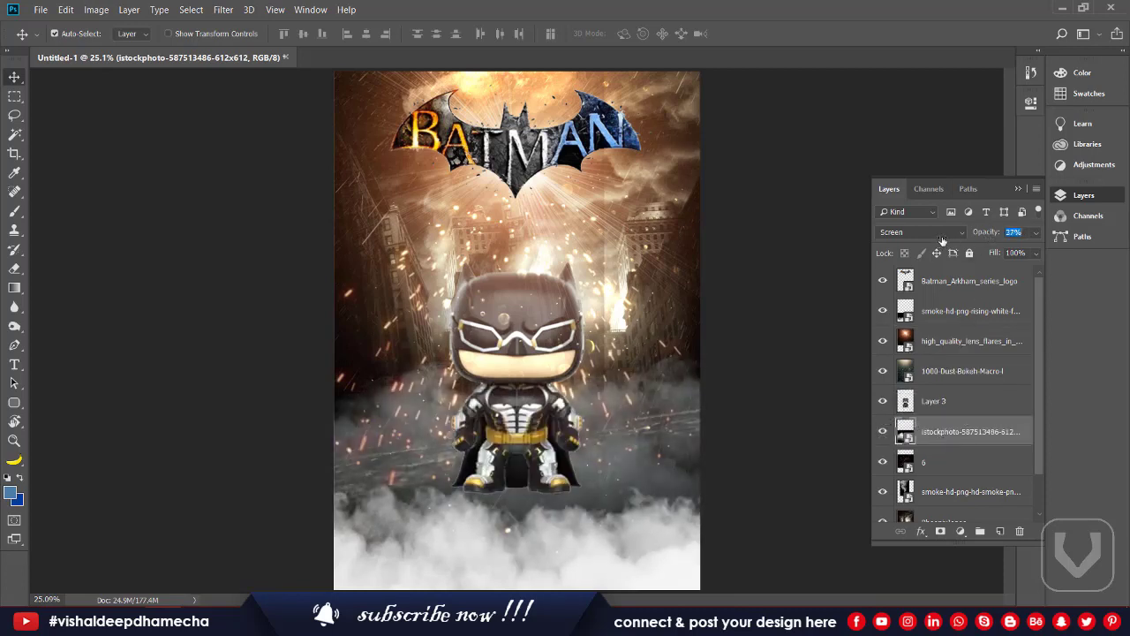
left_click(881, 258)
- Raise the rising white foggy smoke around Batman's feet and stretch it to about 43.94% width and 45.87% height
left_click_drag(573, 568, 569, 528)
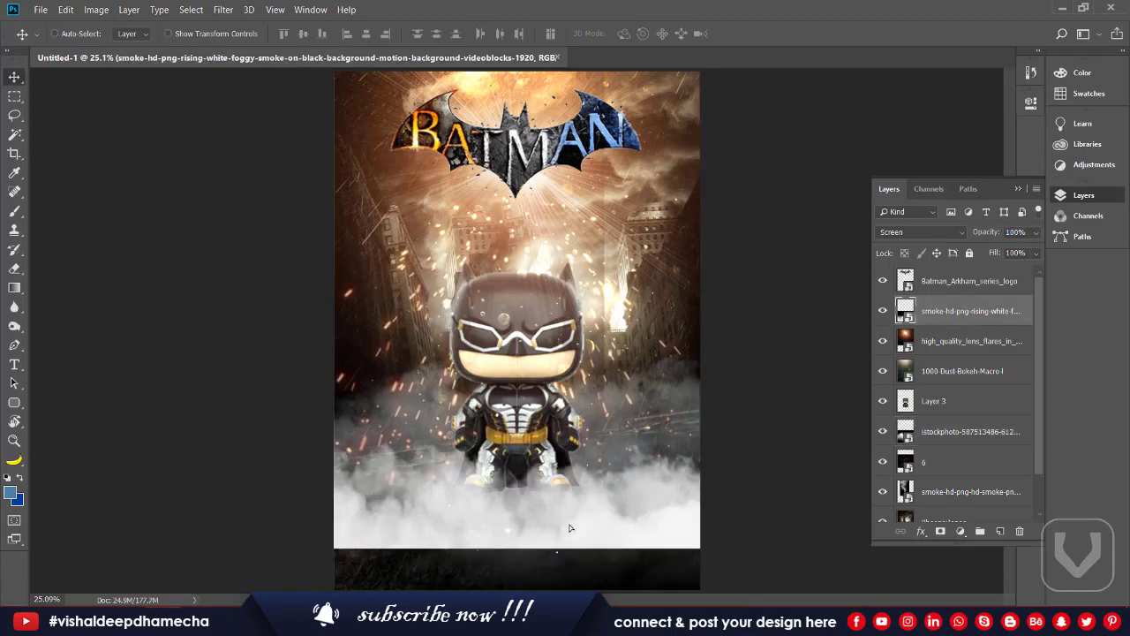
key("ctrl+t")
left_click_drag(518, 340, 524, 291)
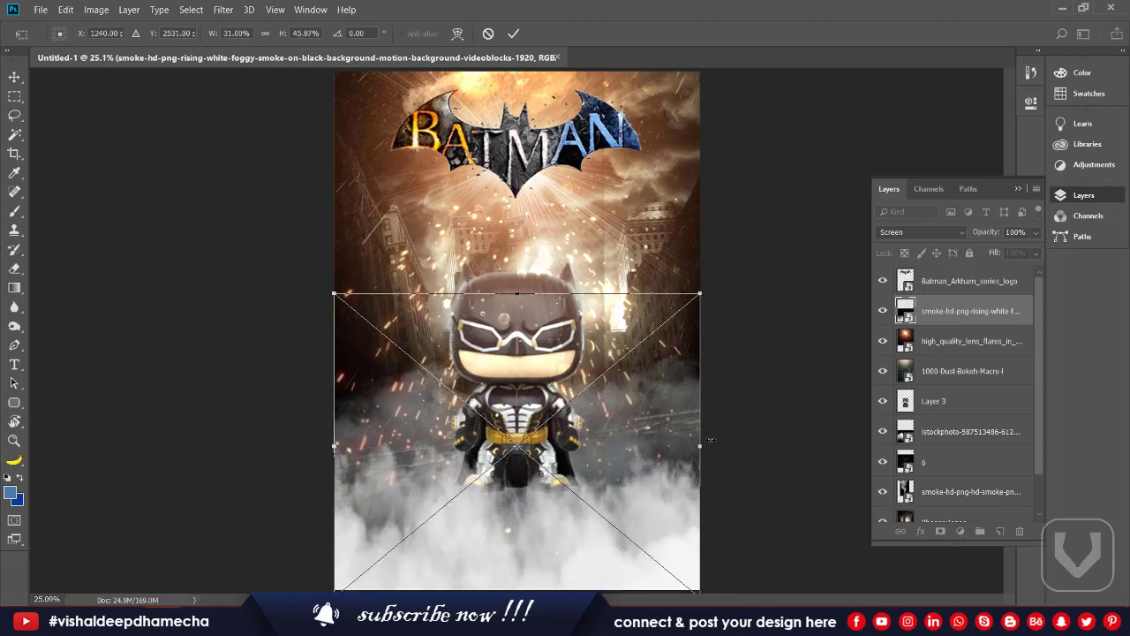
left_click_drag(710, 439, 777, 436)
key("Return")
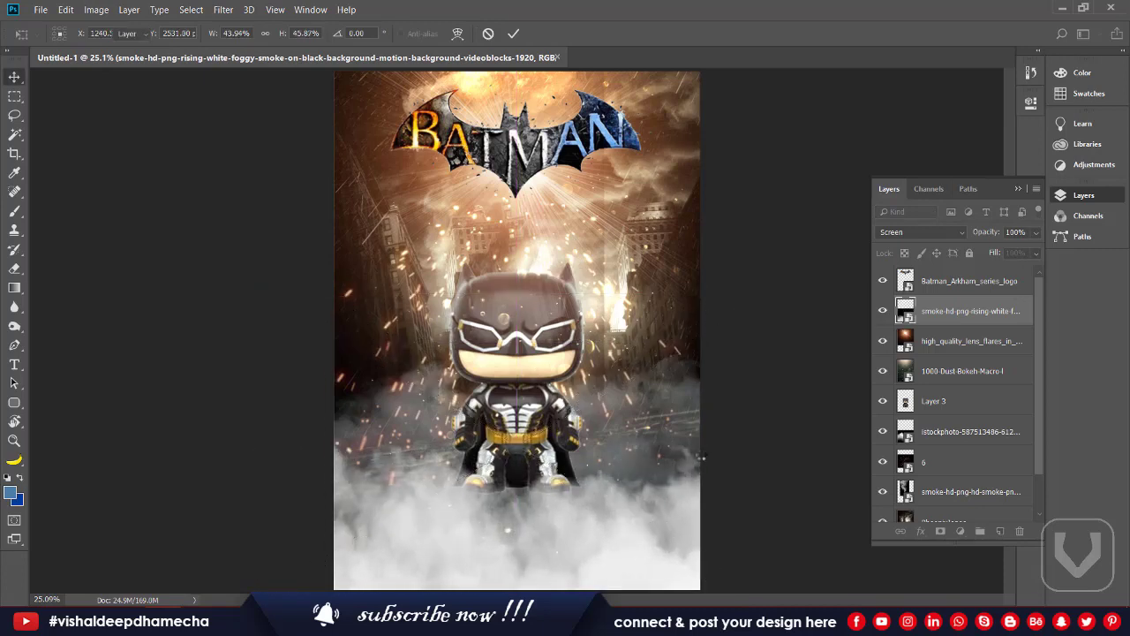
mouse_move(583, 546)
left_mouse_down()
mouse_move(581, 532)
mouse_move(583, 546)
left_mouse_up()
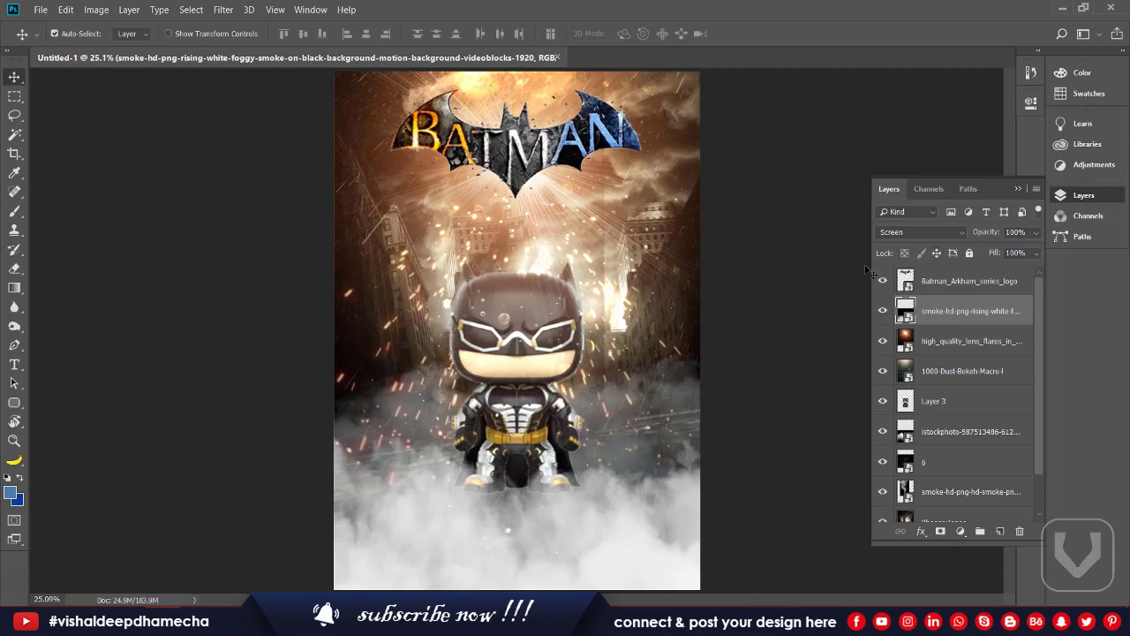
- Add a new layer above the Batman logo and fill it with a radial gradient, white around Batman's head fading to black at the edges
left_click(941, 284, "shift")
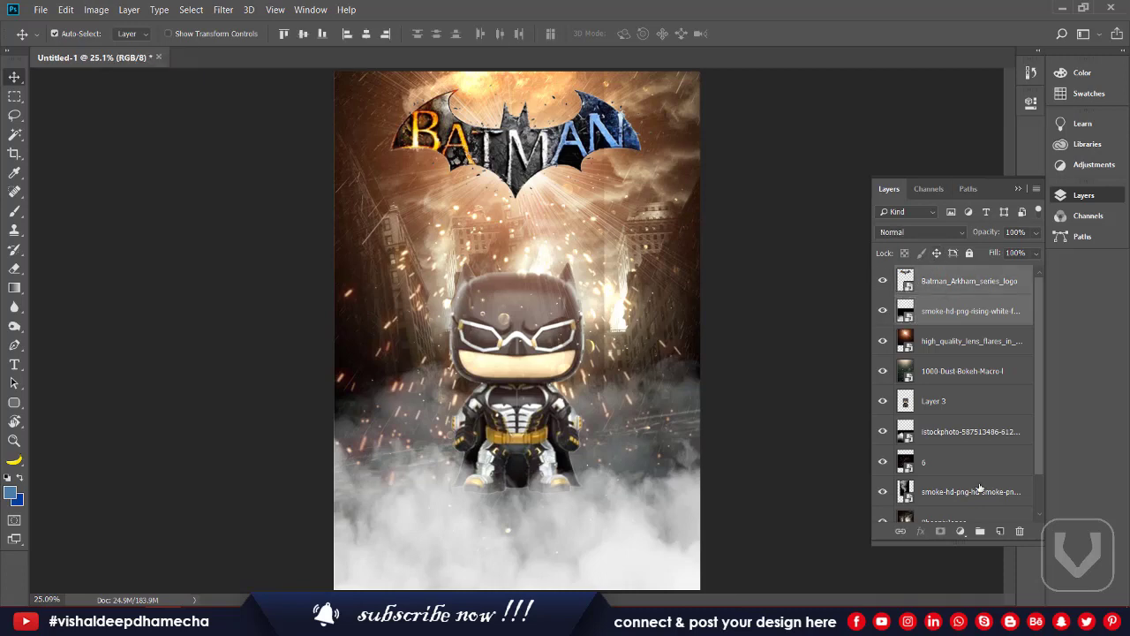
left_click(989, 295)
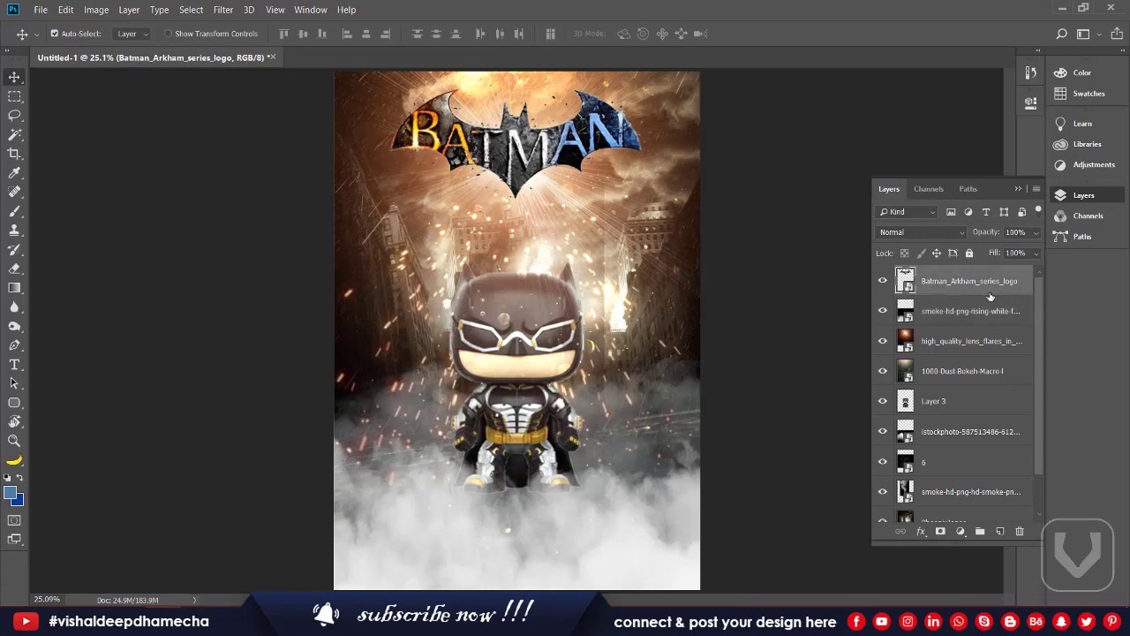
left_click(1000, 532)
key("g")
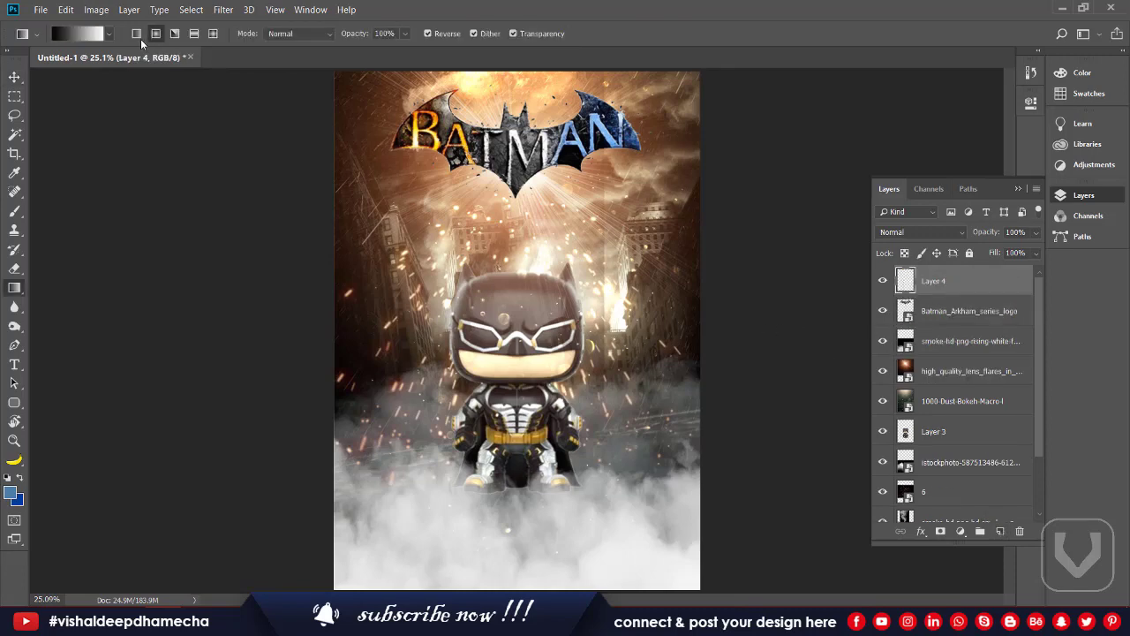
left_click_drag(503, 316, 287, 317)
- Try out the blend modes on the black-and-white gradient layer, Layer 4, ending on Overlay
left_click(887, 233)
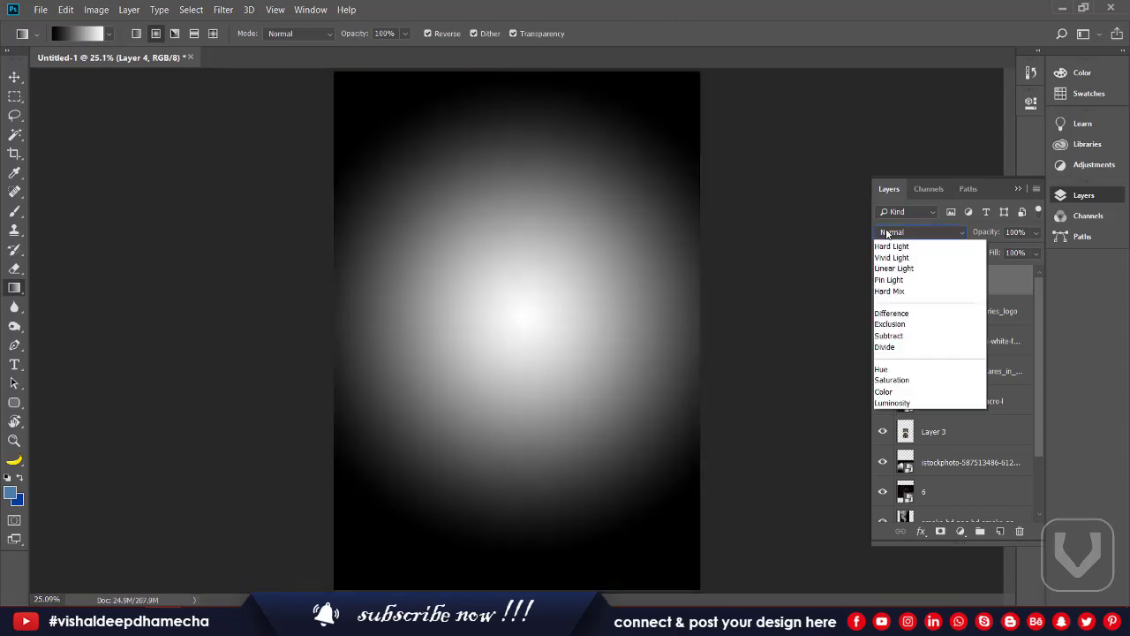
left_click(888, 234)
key("Down")
key("Down")
key("Down")
key("Down")
key("Down")
key("Down")
key("Down")
key("Down")
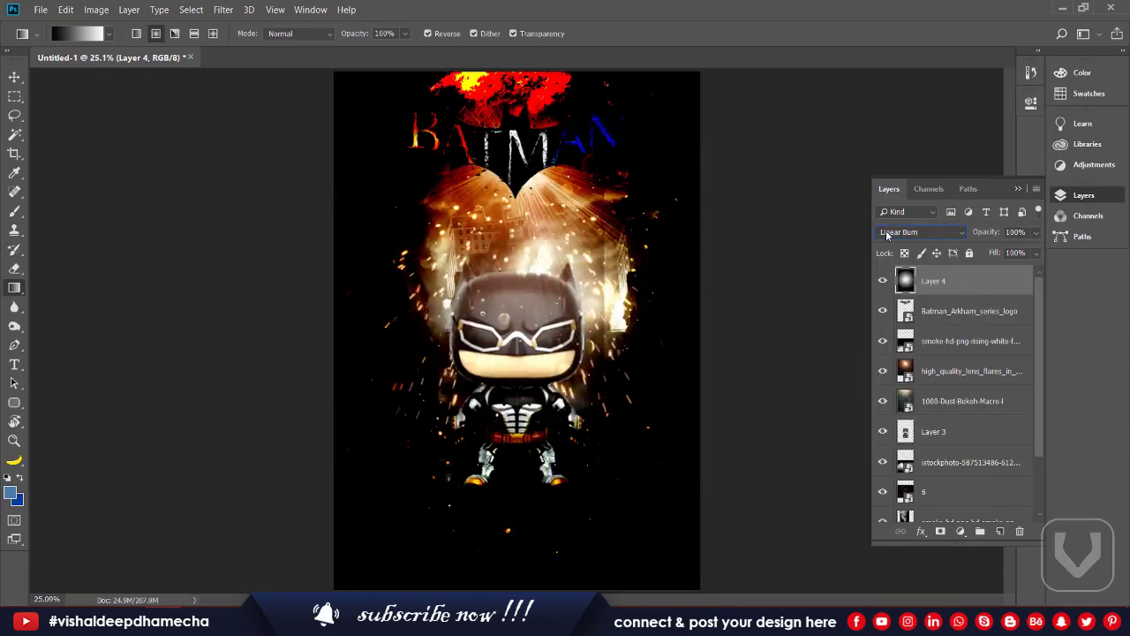
key("Down")
key("Down")
key("Down")
key("Down")
key("Down")
key("Down")
key("Down")
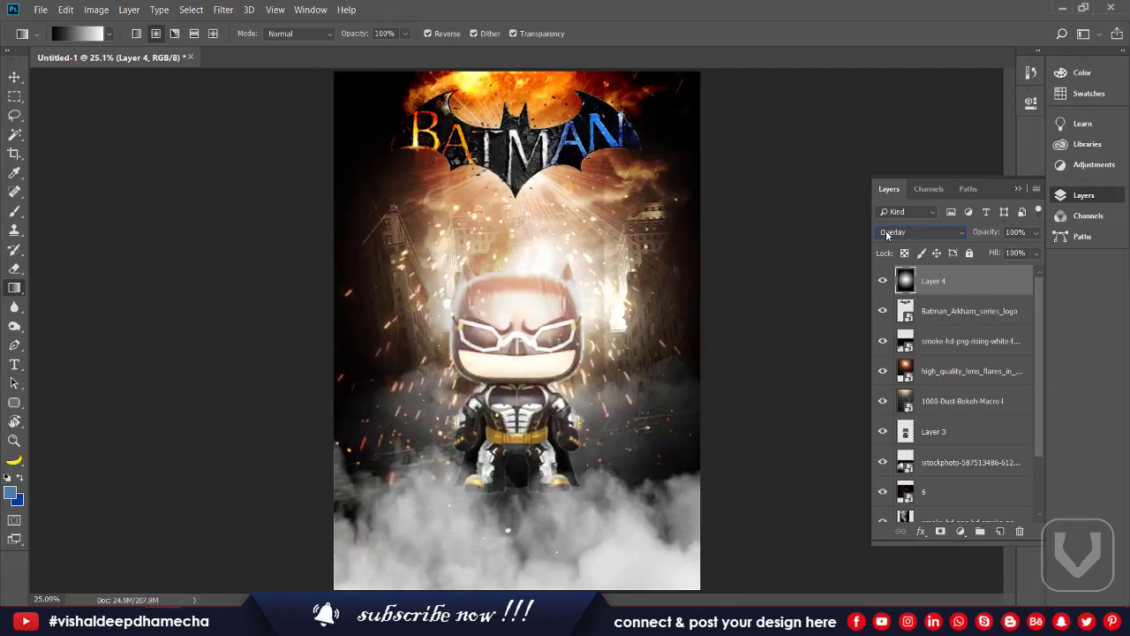
key("Down")
key("Down")
key("Down")
key("Down")
key("Down")
key("Down")
key("Down")
key("Down")
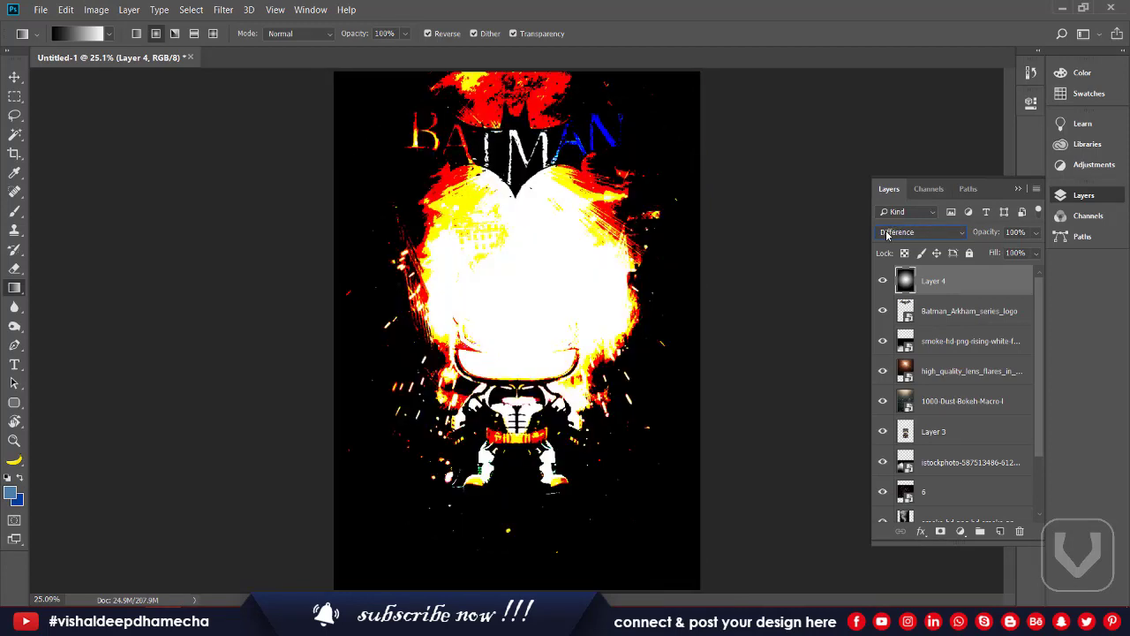
key("Down")
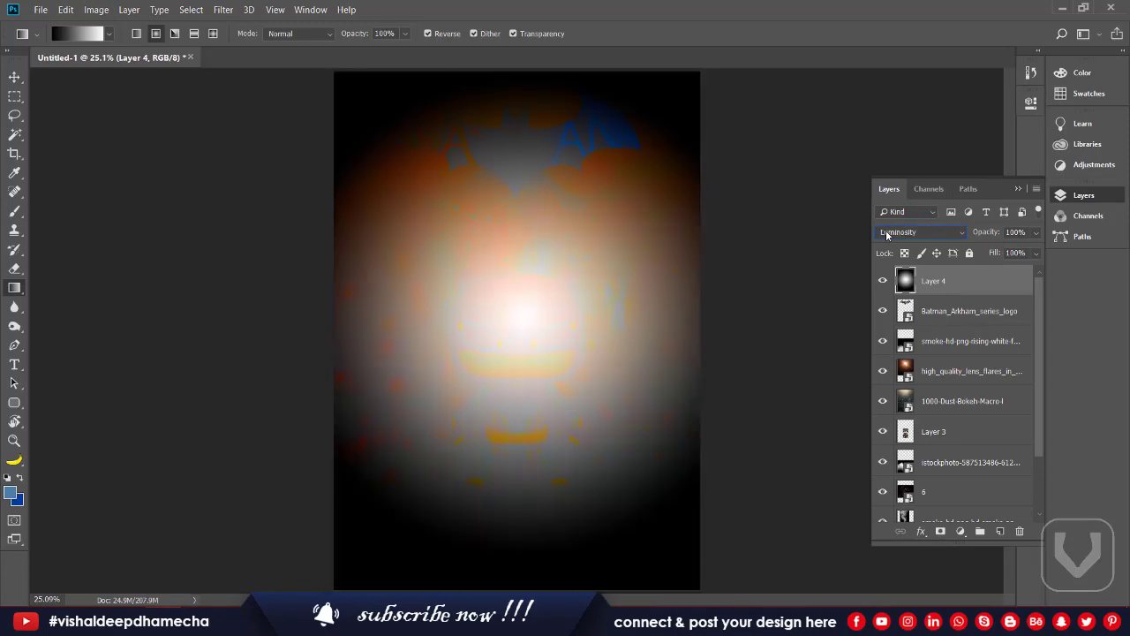
key("Down")
key("Down")
key("Down")
key("Down")
key("Down")
key("Down")
key("Down")
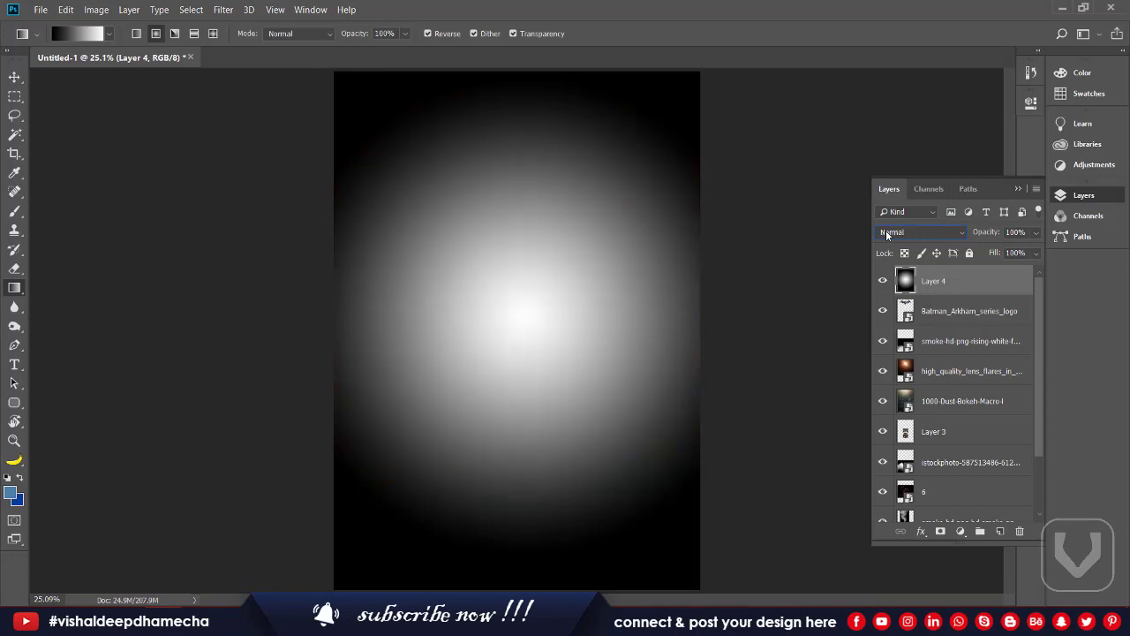
key("Down")
key("Down")
key("Down")
key("Down")
key("Down")
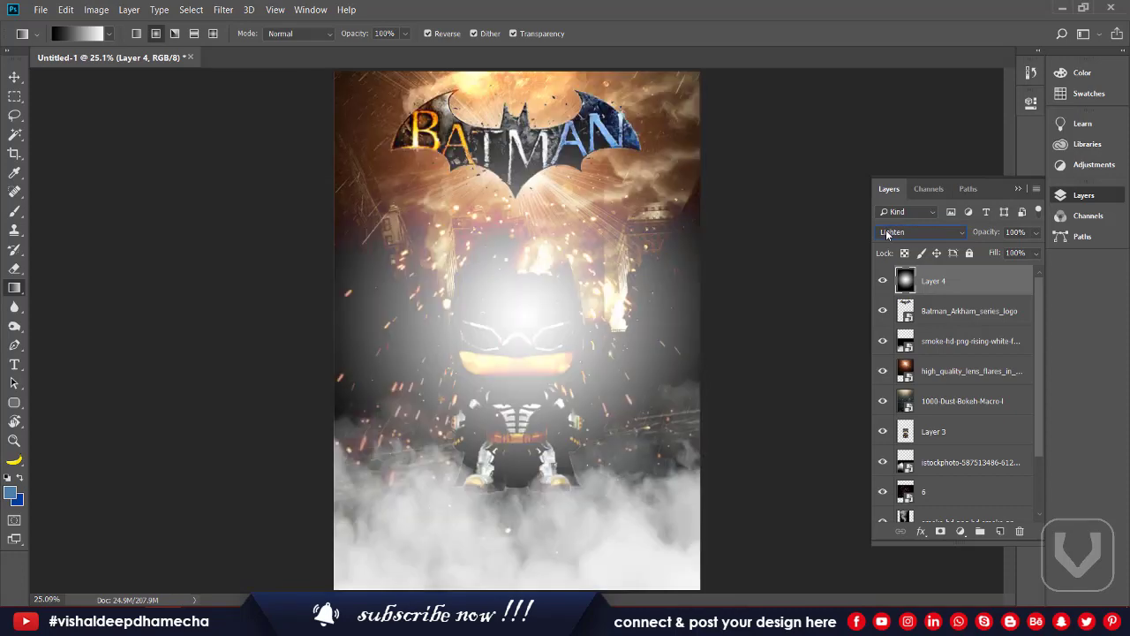
key("Down")
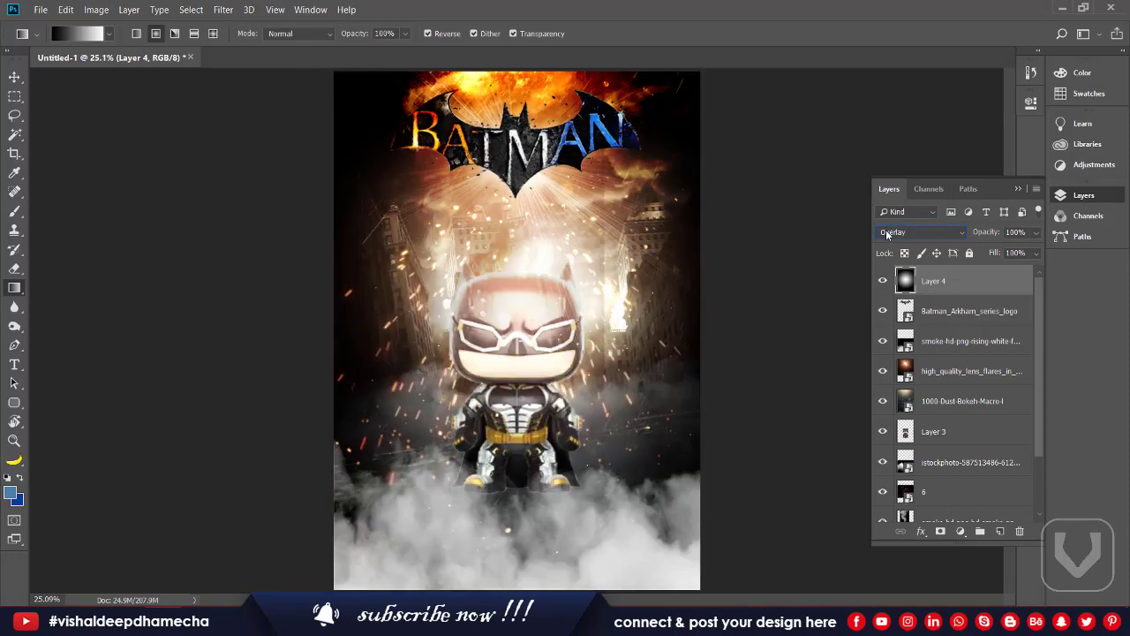
- Delete the black-and-white gradient layer and define a custom gradient from pale yellow sampled above the logo to dark brown sampled from the background
left_click(1020, 530)
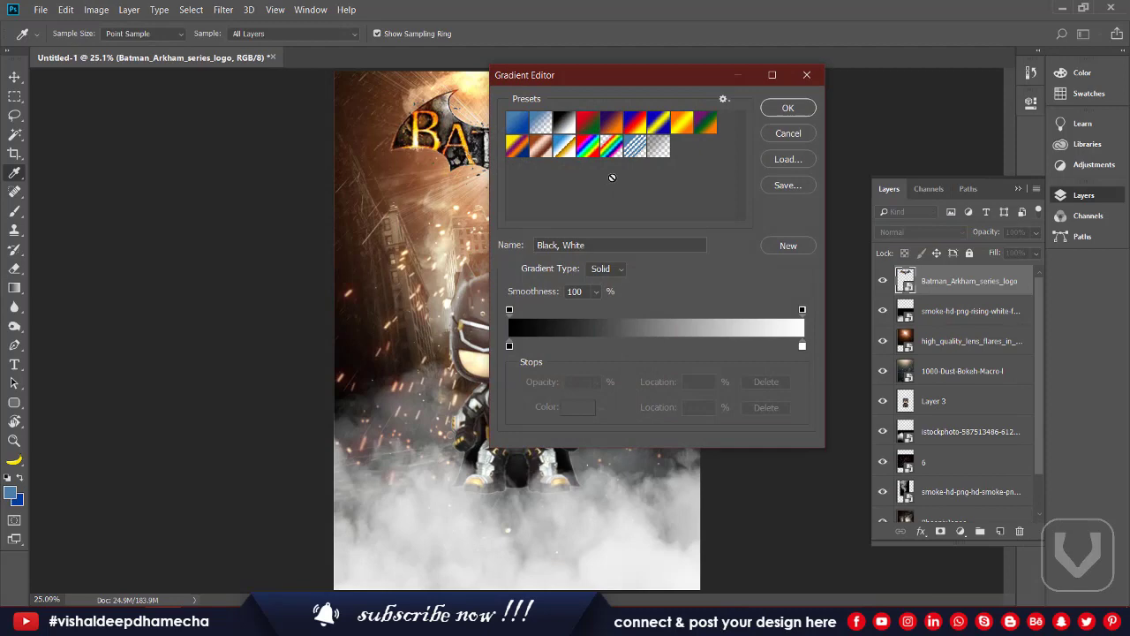
left_click(590, 123)
left_click_drag(666, 76, 856, 85)
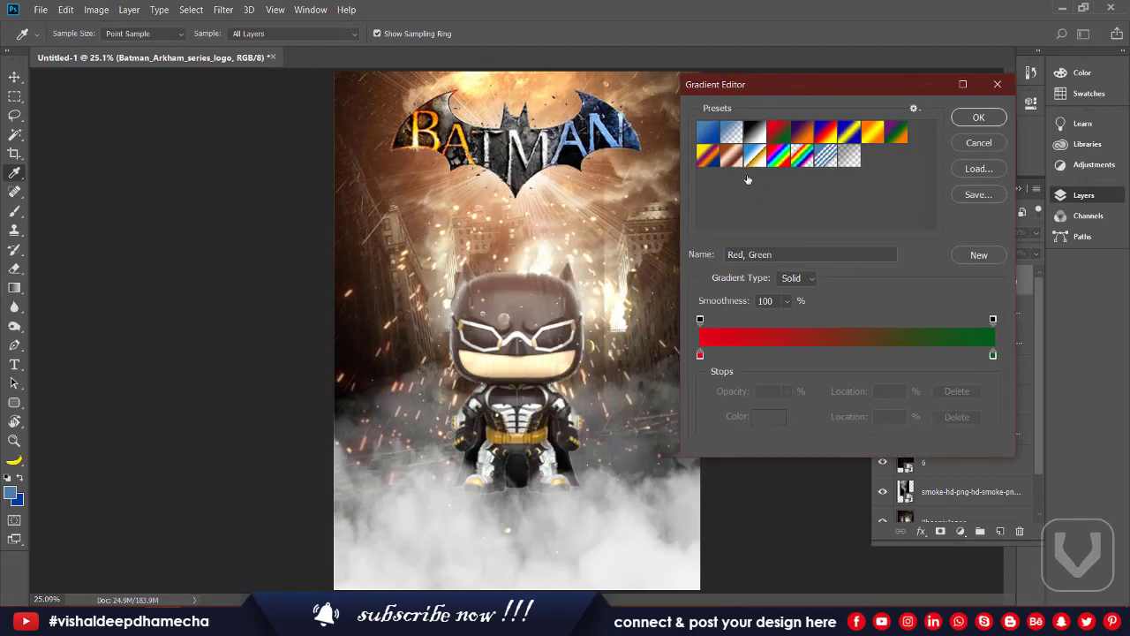
left_click(701, 356)
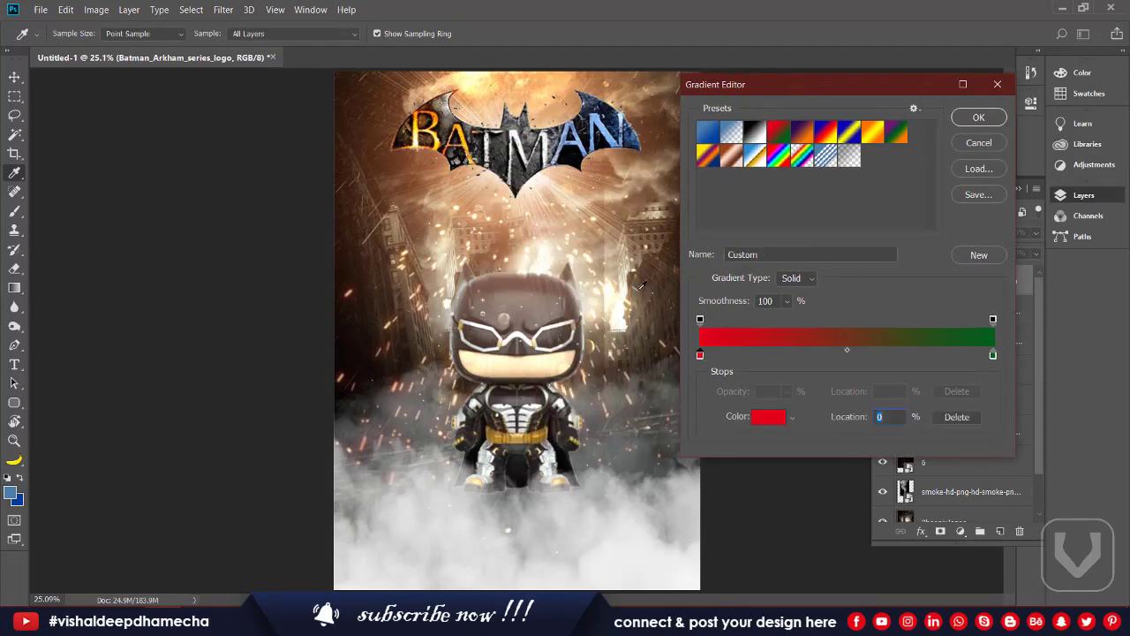
left_click(480, 81)
left_click(993, 357)
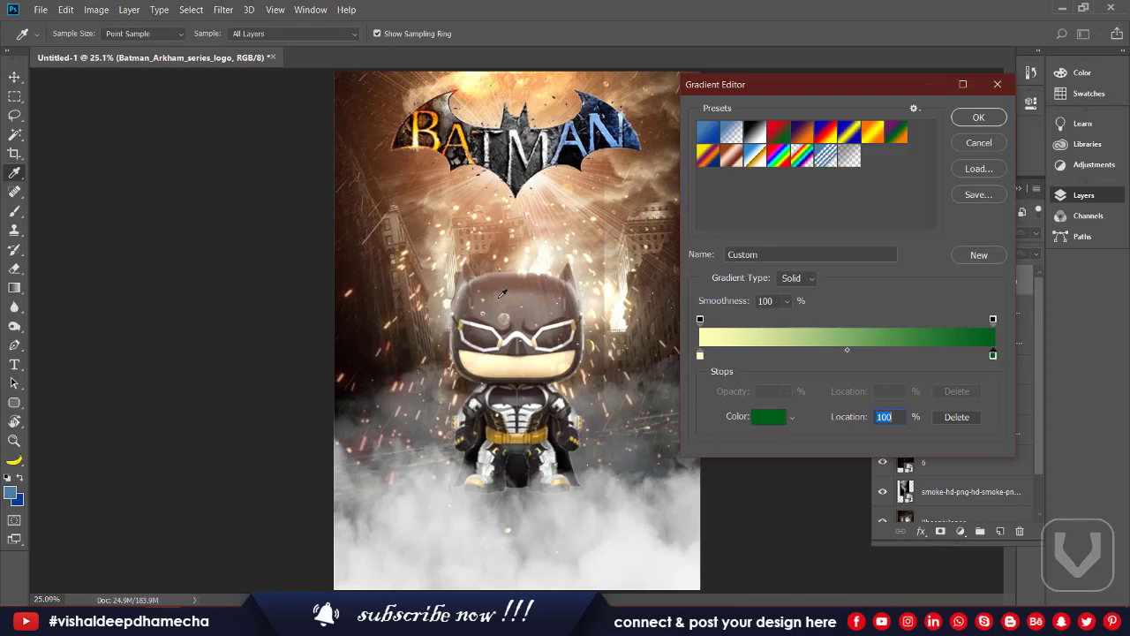
left_click(362, 279)
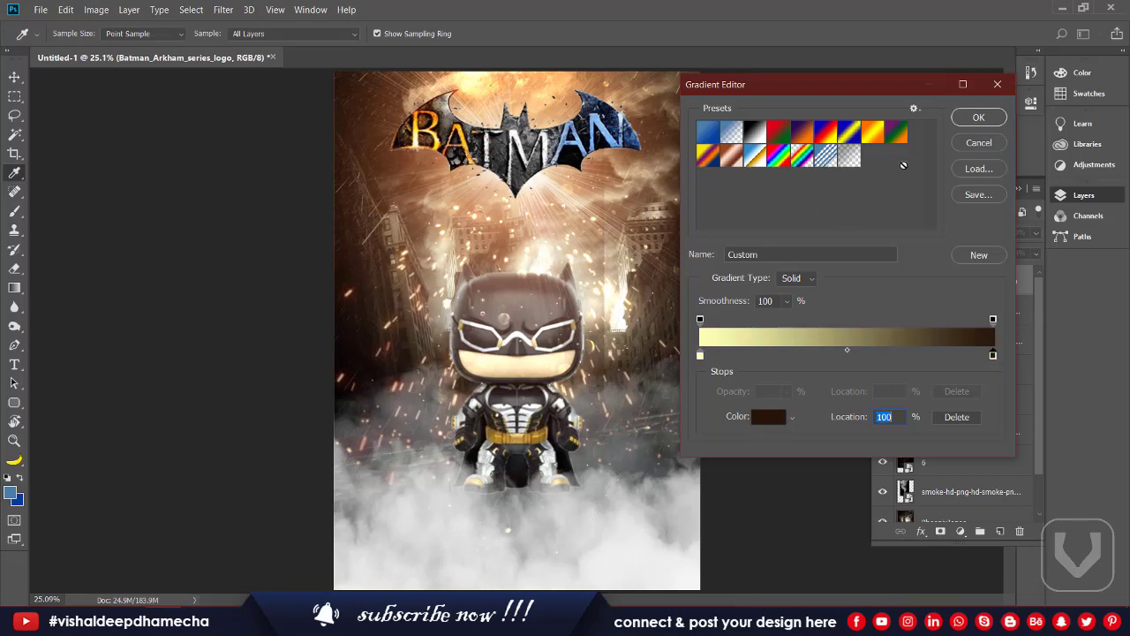
left_click(993, 124)
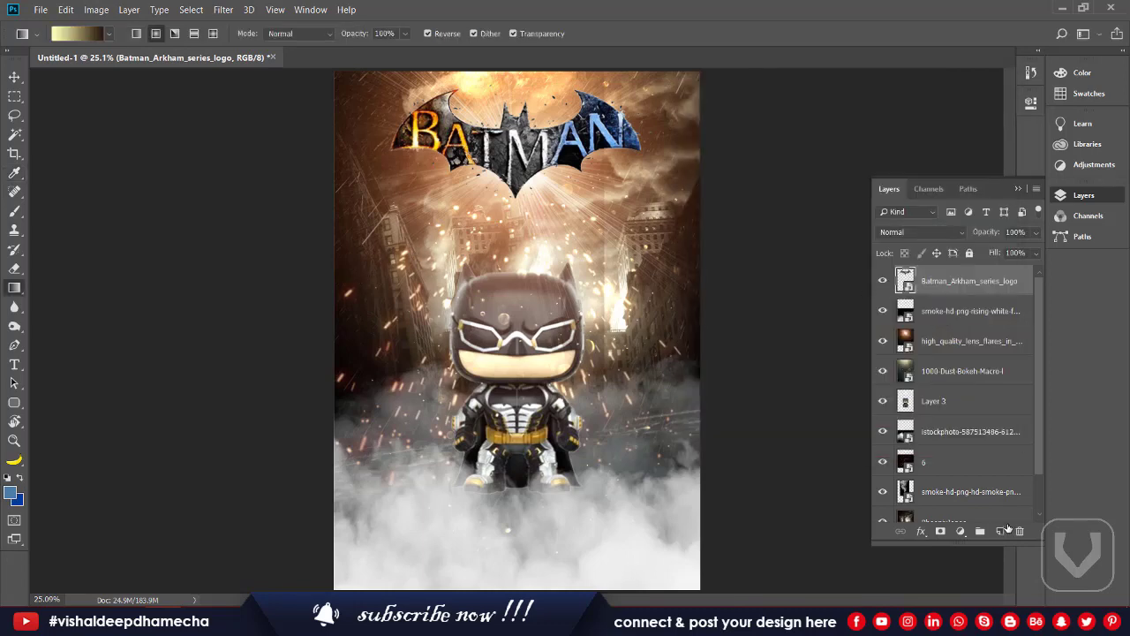
- Add a new layer above the Batman logo and fill it with a non-reversed radial gradient, pale yellow at the center to dark brown edges
left_click(1003, 529)
left_click_drag(541, 282, 297, 282)
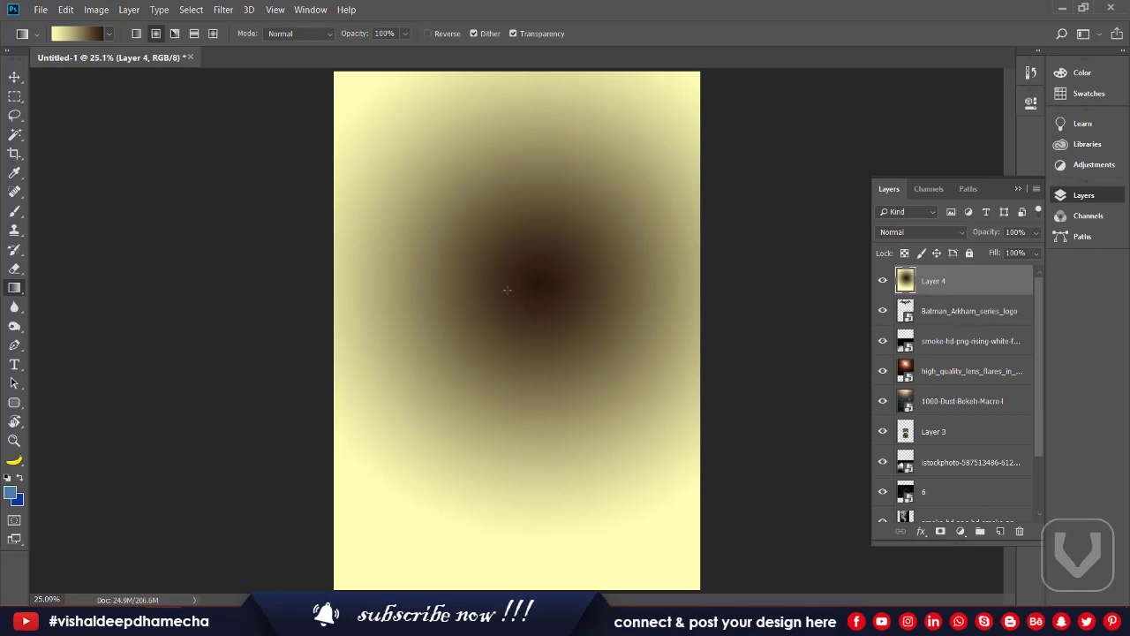
left_click_drag(508, 288, 32, 290)
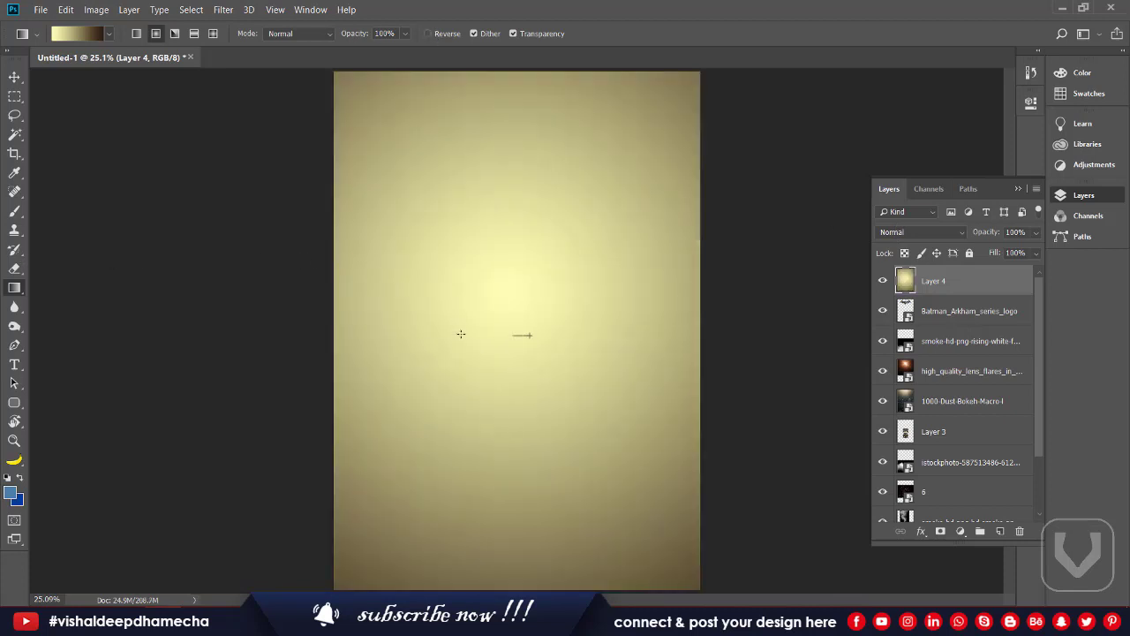
left_click_drag(461, 334, 323, 341)
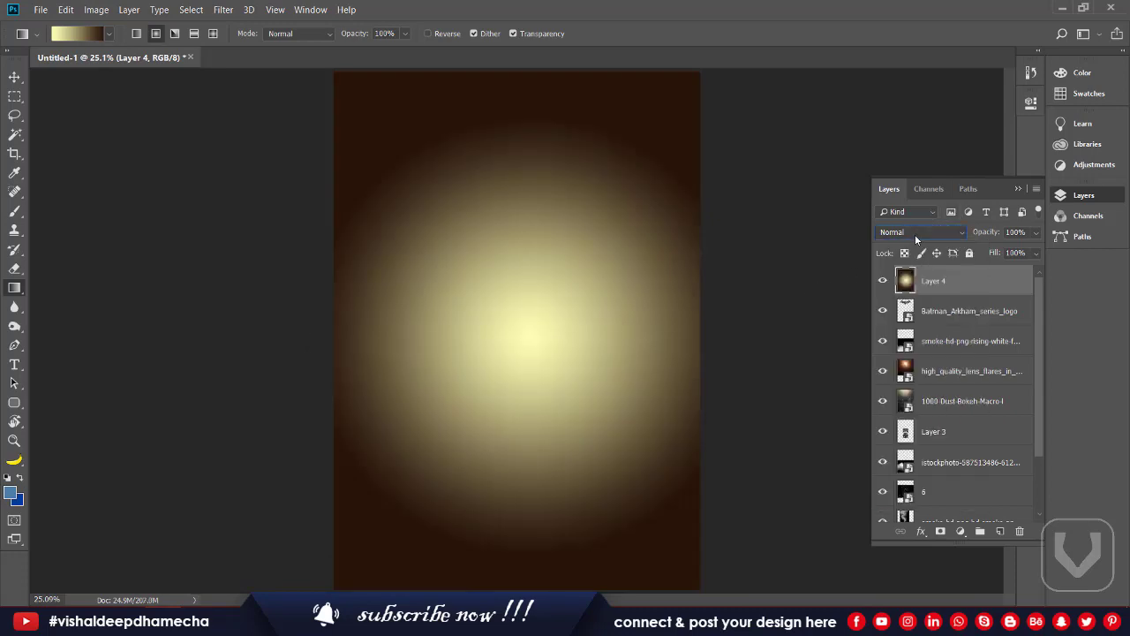
- Compare blend modes on the yellow-brown gradient layer and set it to Soft Light
scroll(916, 239, "down", 8)
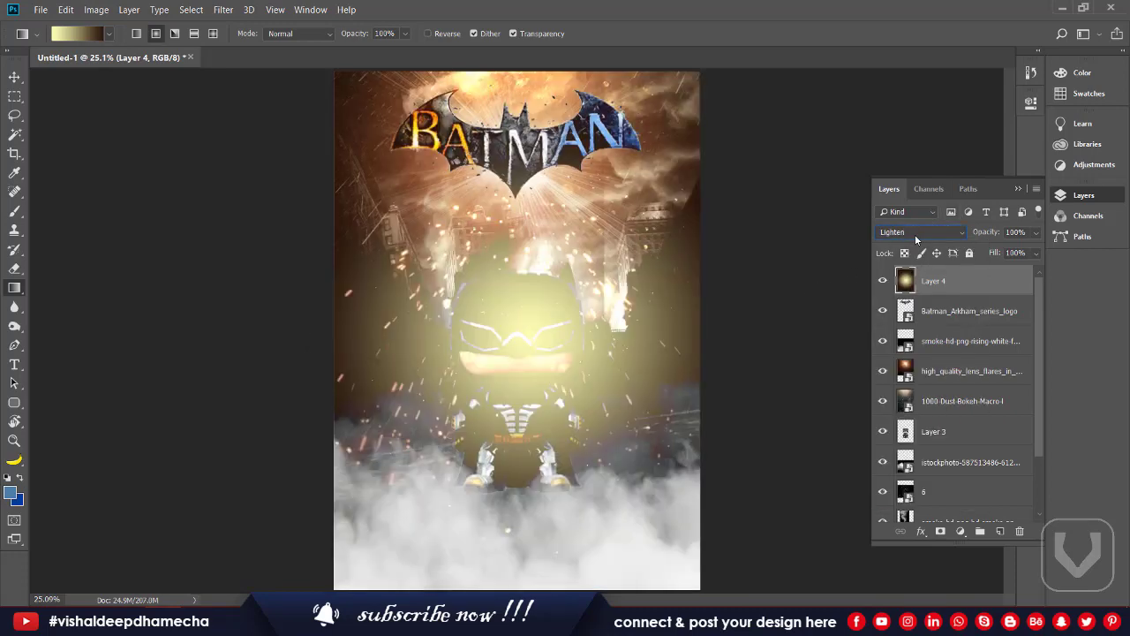
scroll(915, 238, "down", 3)
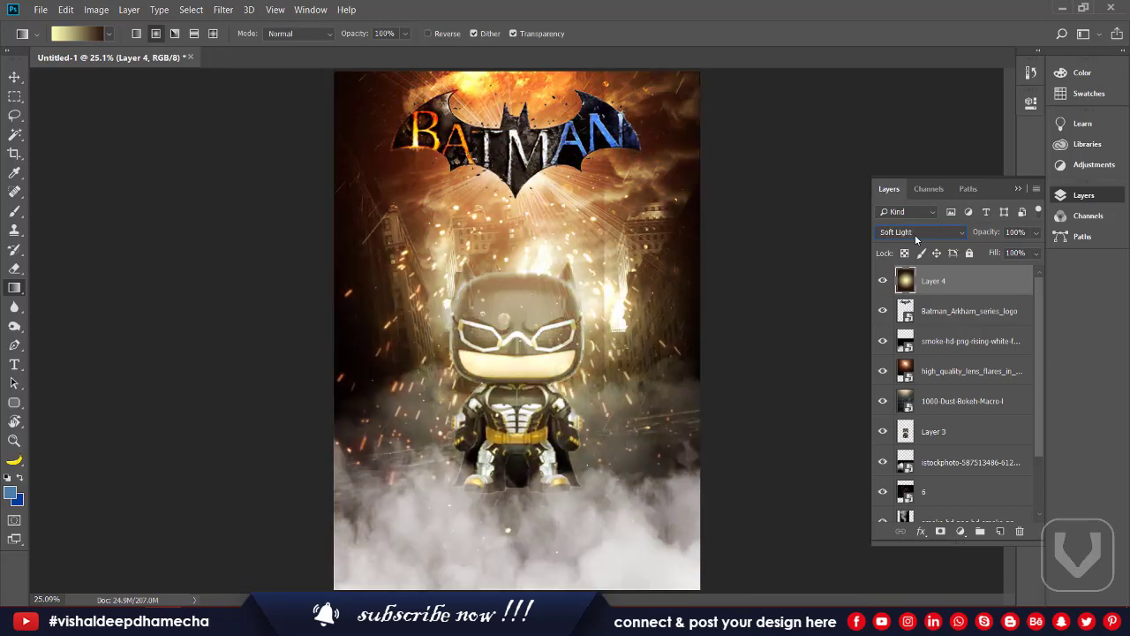
scroll(916, 238, "down", 1)
scroll(915, 239, "up", 1)
scroll(915, 238, "down", 5)
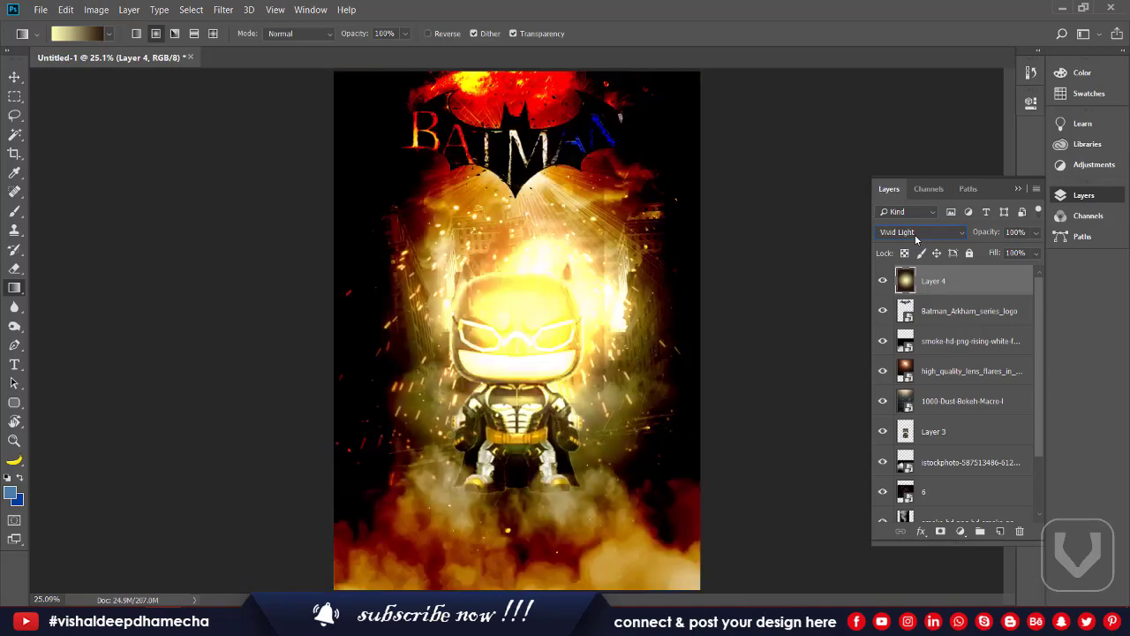
scroll(916, 238, "down", 8)
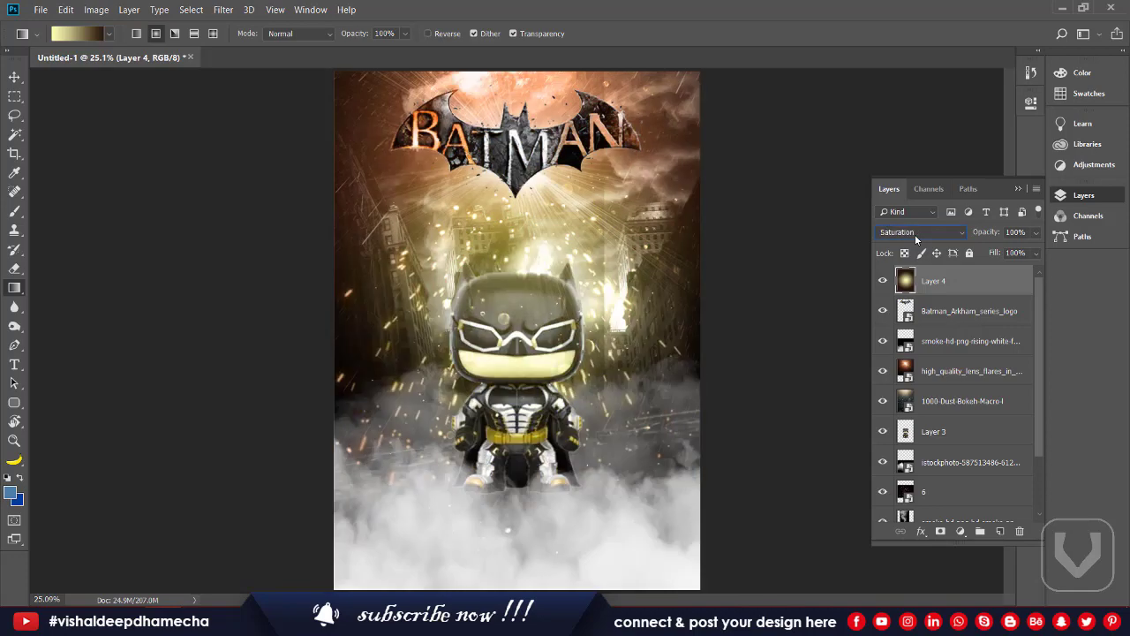
scroll(916, 238, "up", 9)
scroll(915, 238, "up", 5)
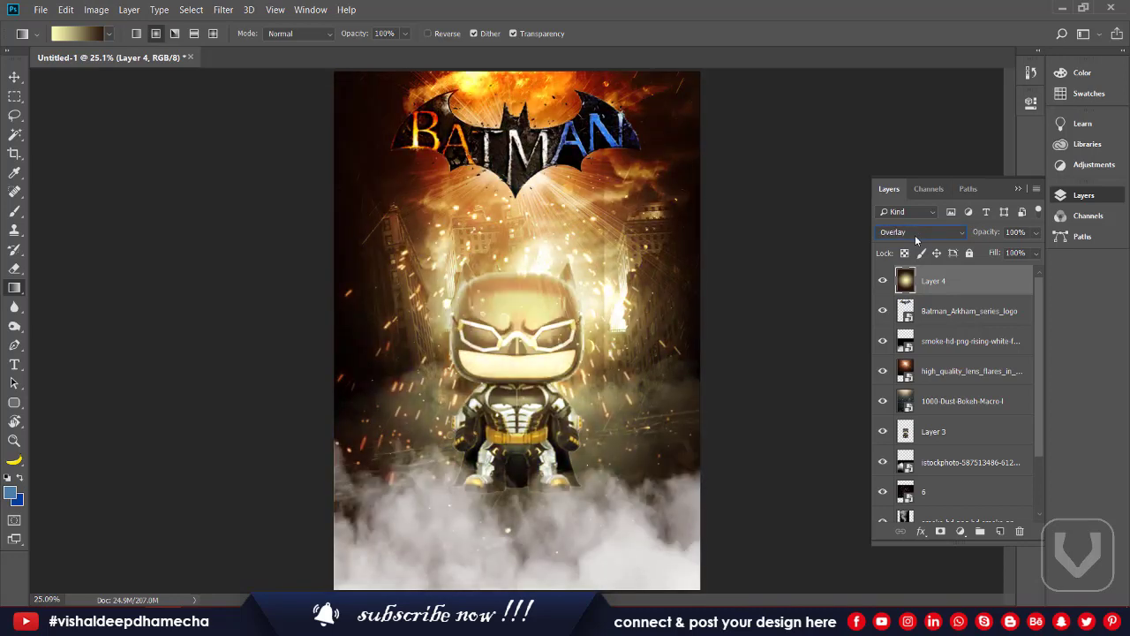
key("Up")
key("Down")
key("Down")
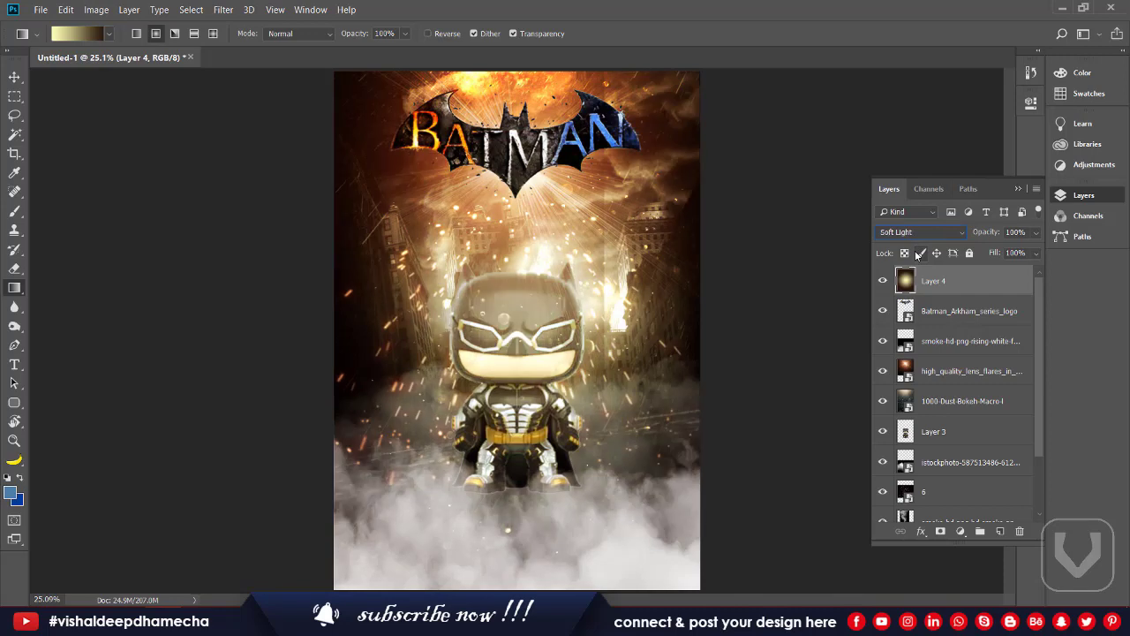
key("Up")
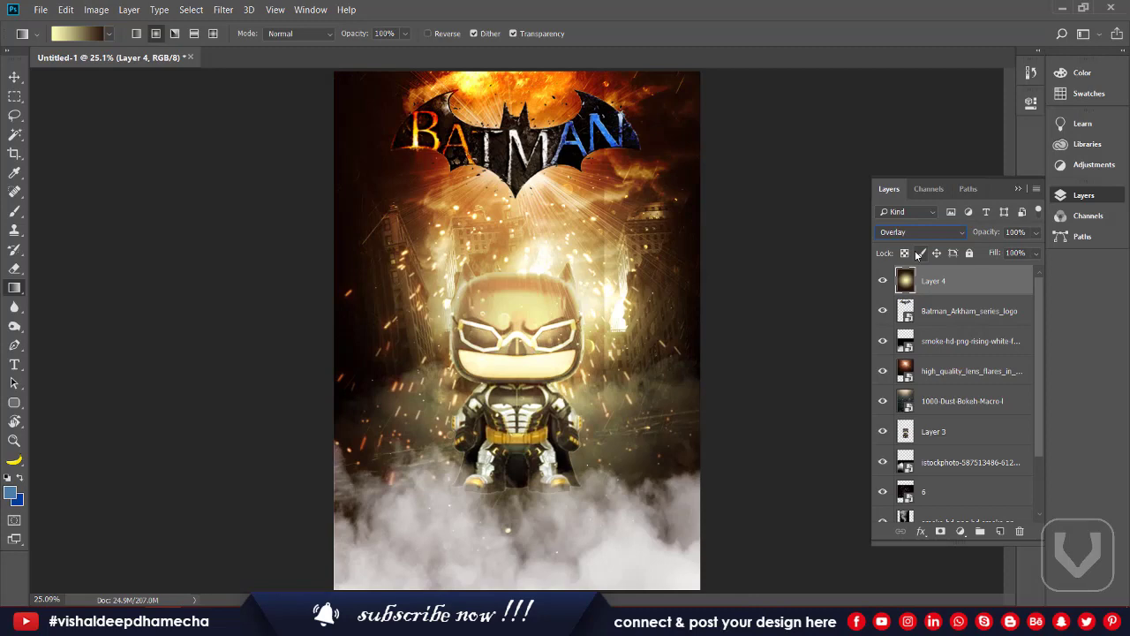
key("Down")
key("Up")
key("Down")
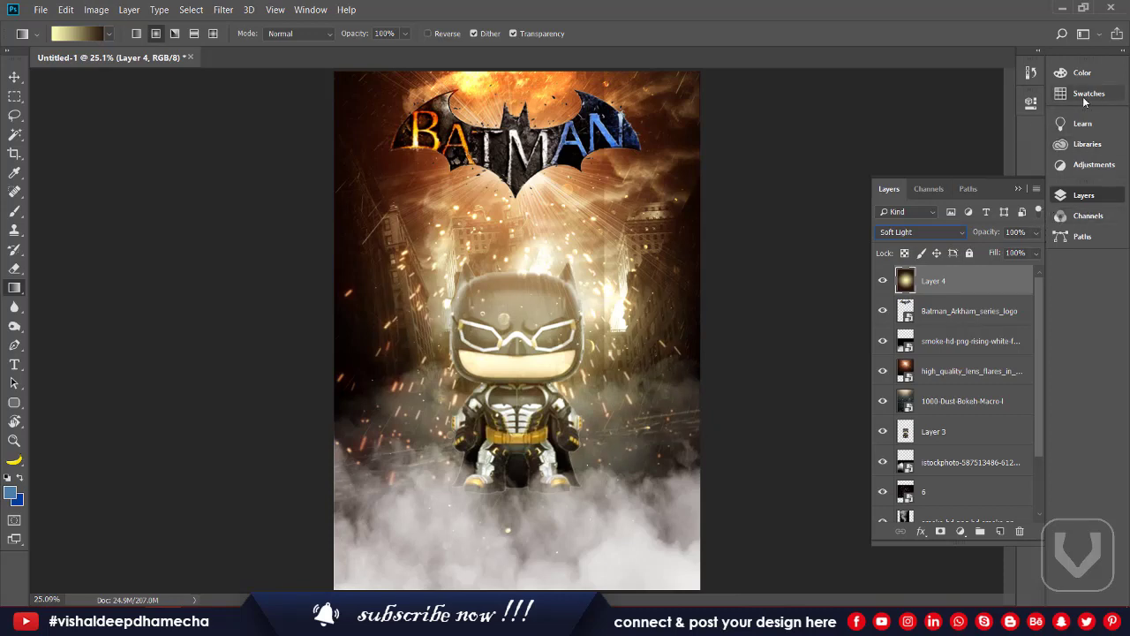
left_click(1031, 104)
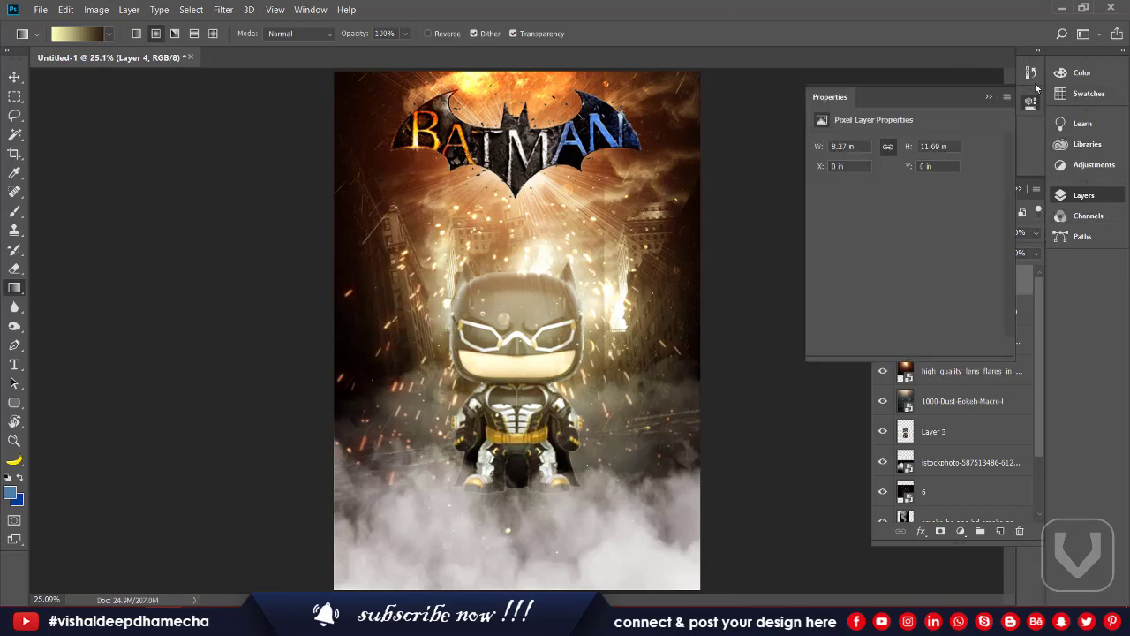
left_click(1030, 73)
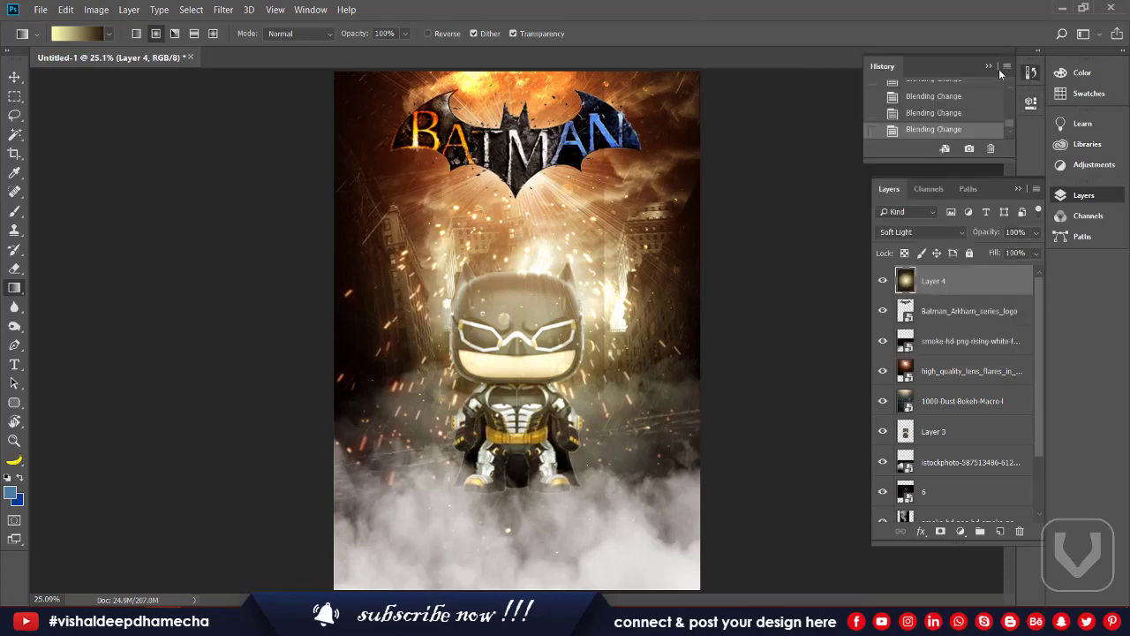
left_click(300, 9)
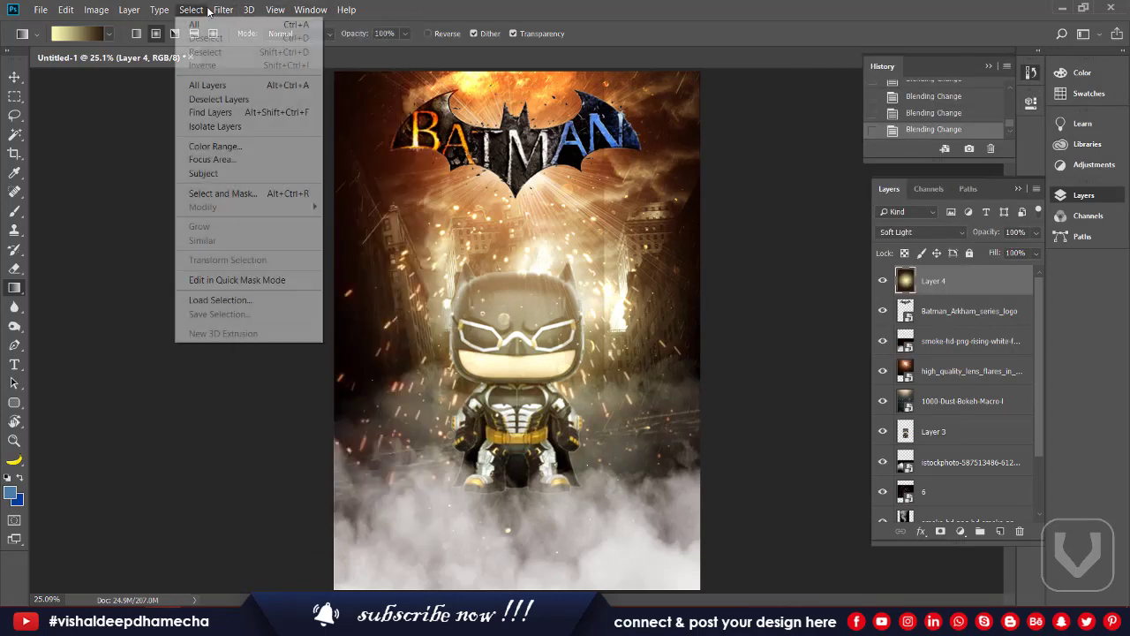
mouse_move(304, 11)
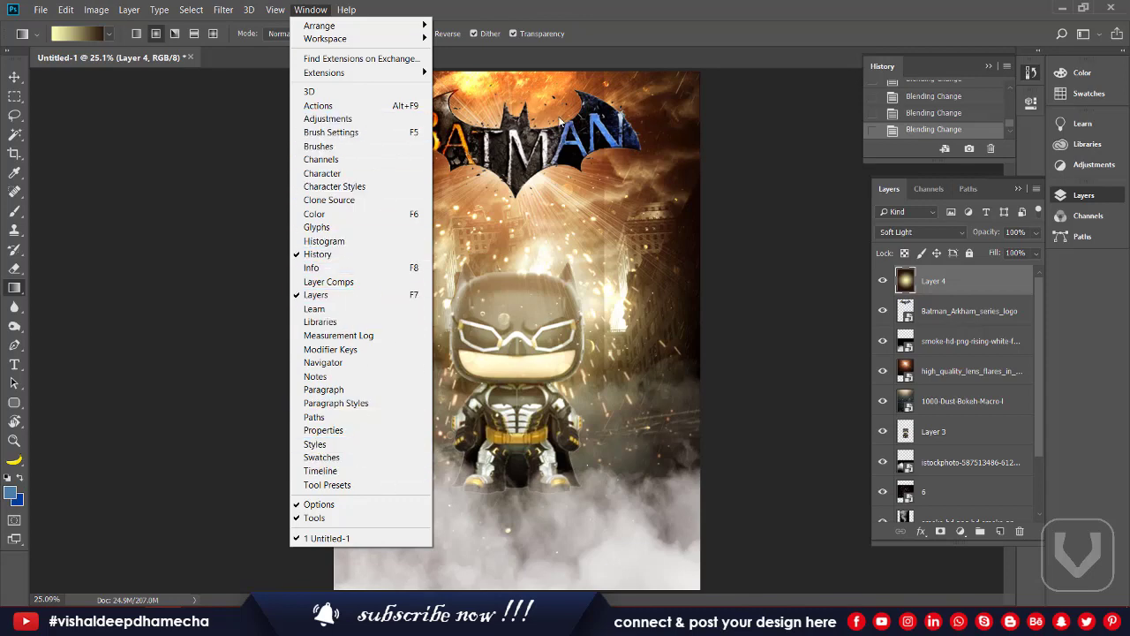
left_click(1081, 223)
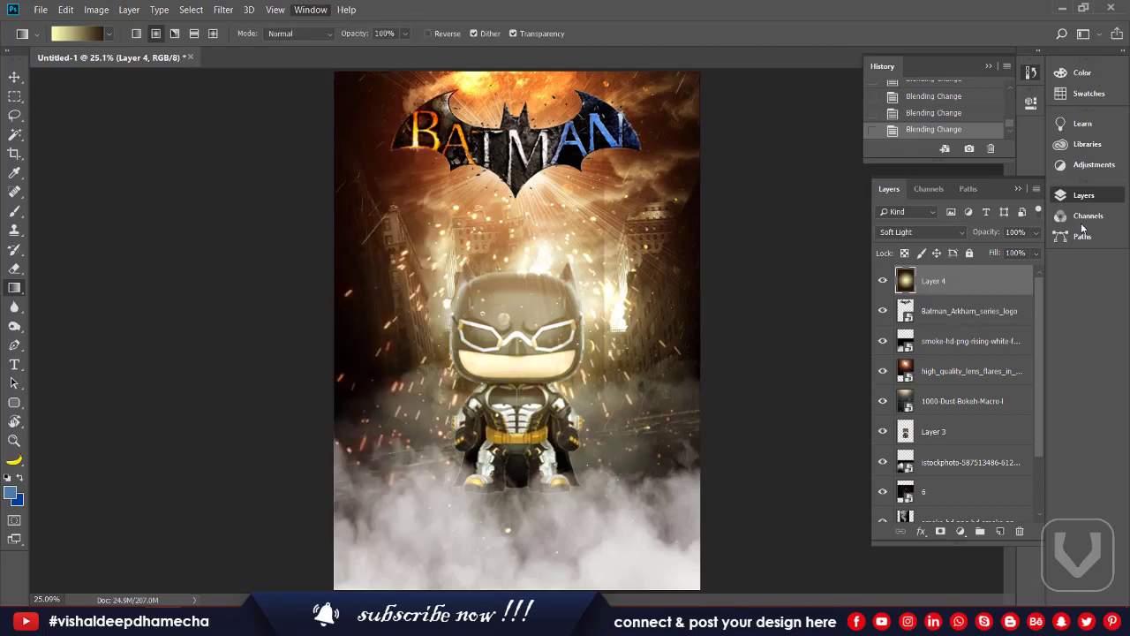
left_click(1081, 223)
left_click(1031, 103)
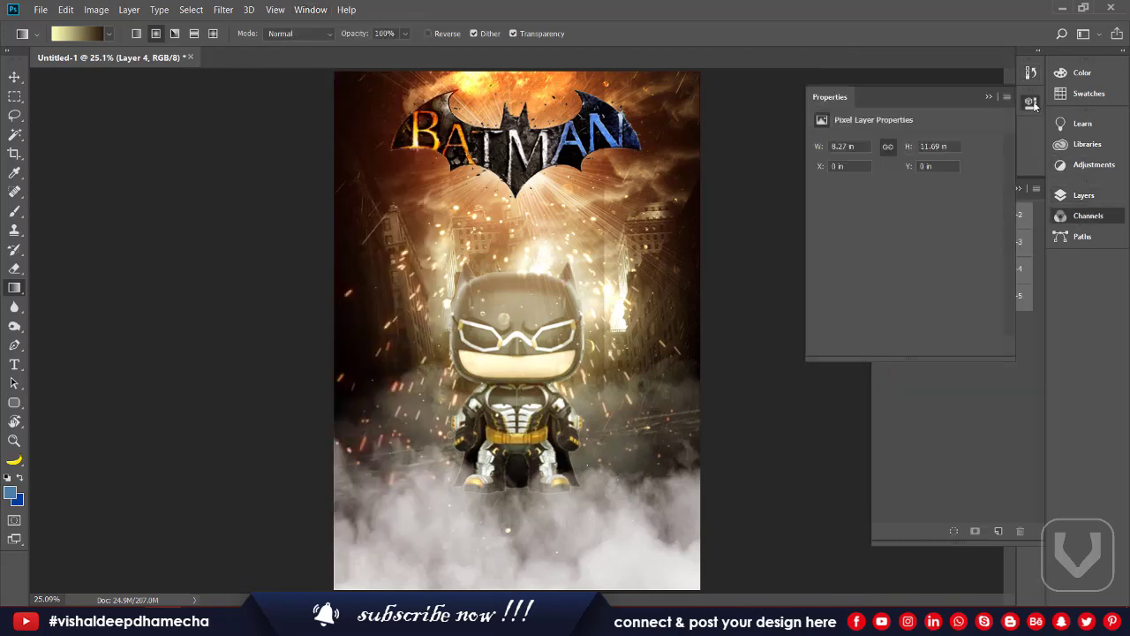
left_click(1079, 72)
left_click(1083, 124)
- Add a Color Lookup adjustment layer above the gradient layer
left_click(1093, 163)
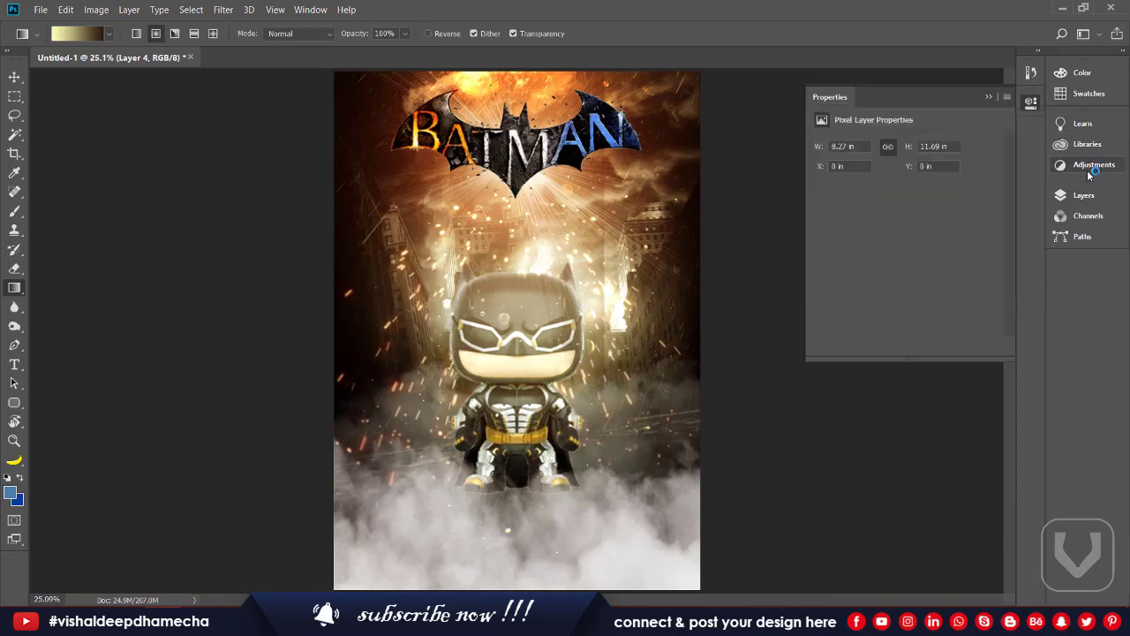
left_click(1093, 162)
left_click(1087, 145)
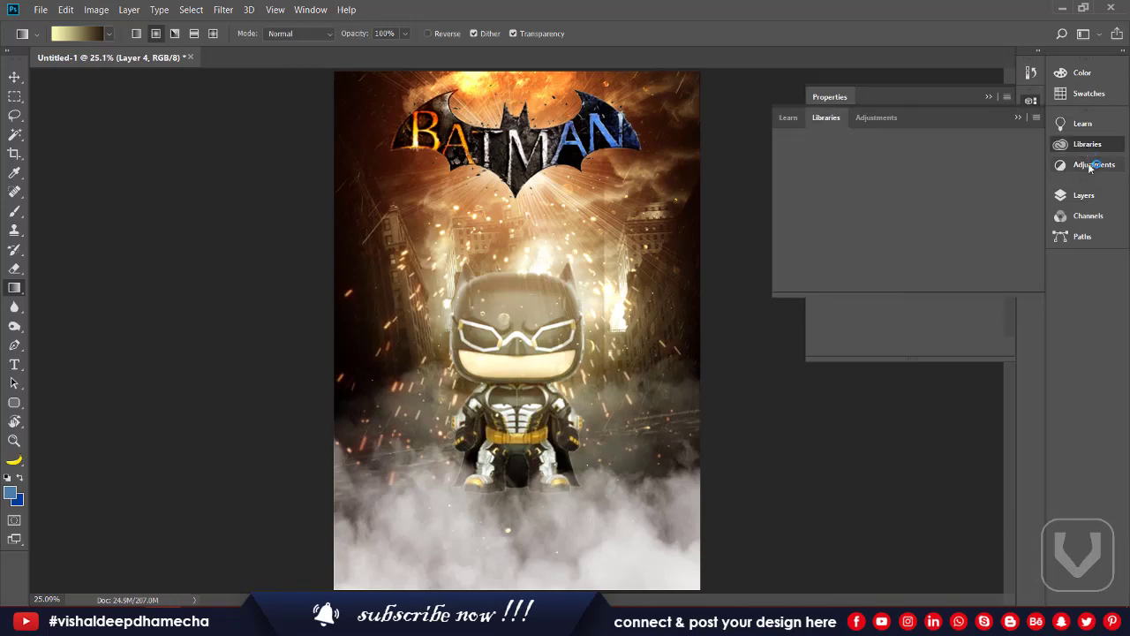
left_click(1093, 164)
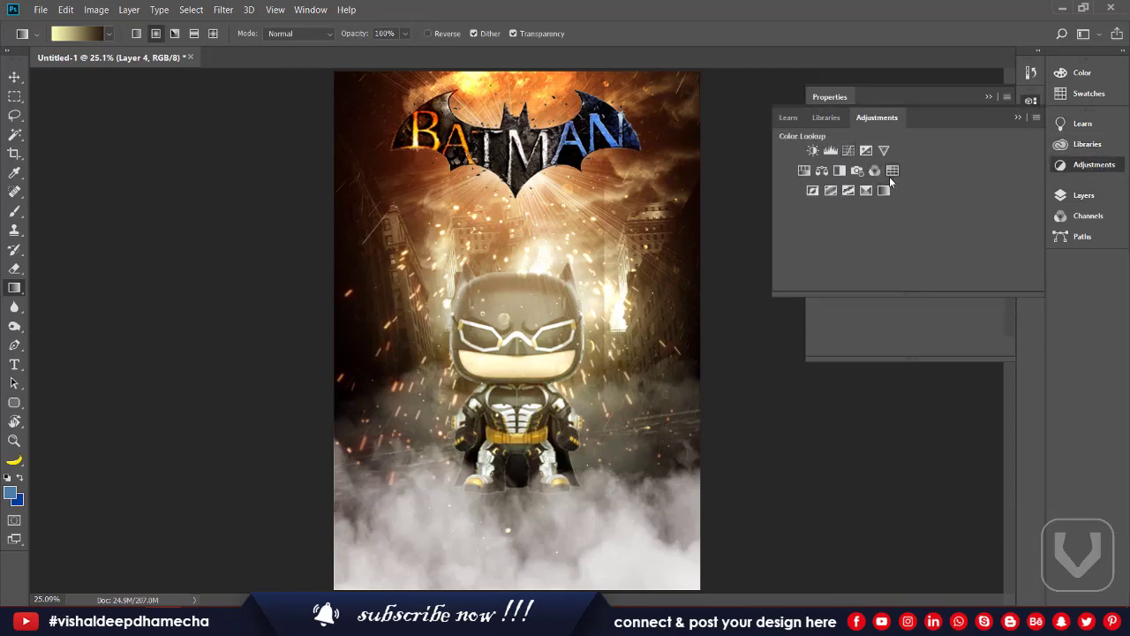
left_click(889, 177)
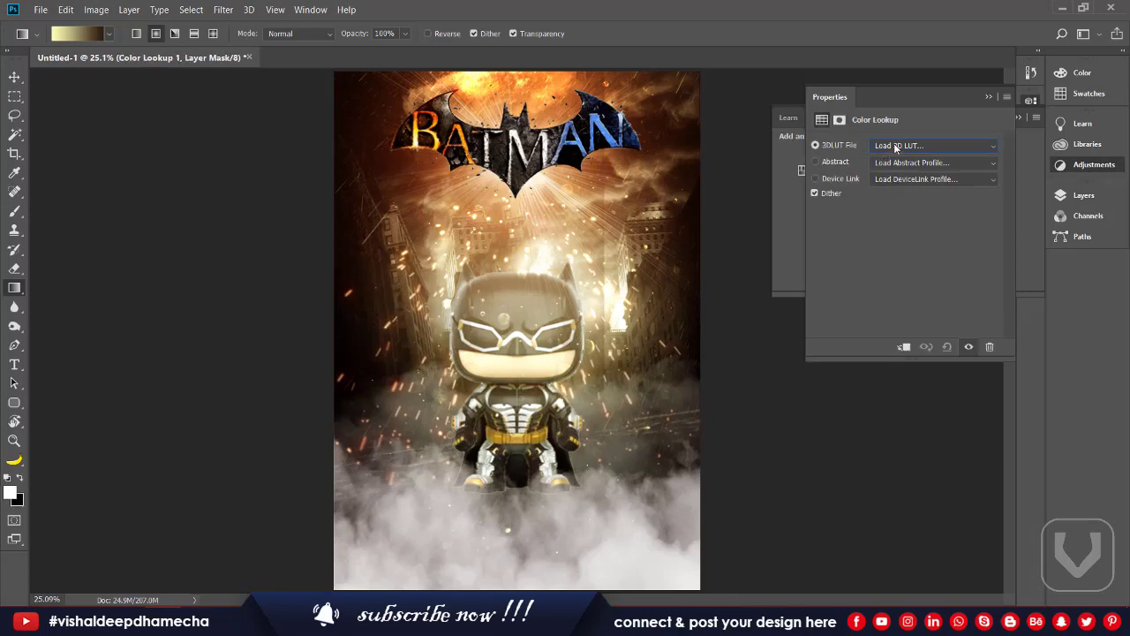
- Try a range of 3D LUT files on the Color Lookup adjustment, from 2Strip.look to LOG_Kodak Ektar 100_FPE.cube, and return to Kodak 5205 Fuji 3510
left_click(894, 146)
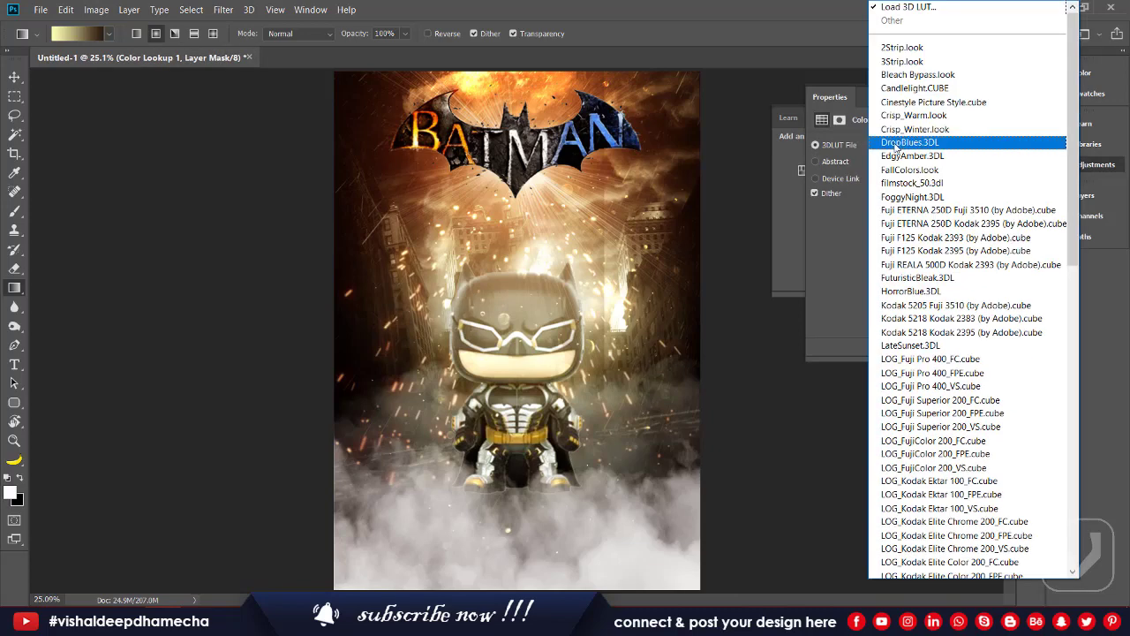
left_click(897, 49)
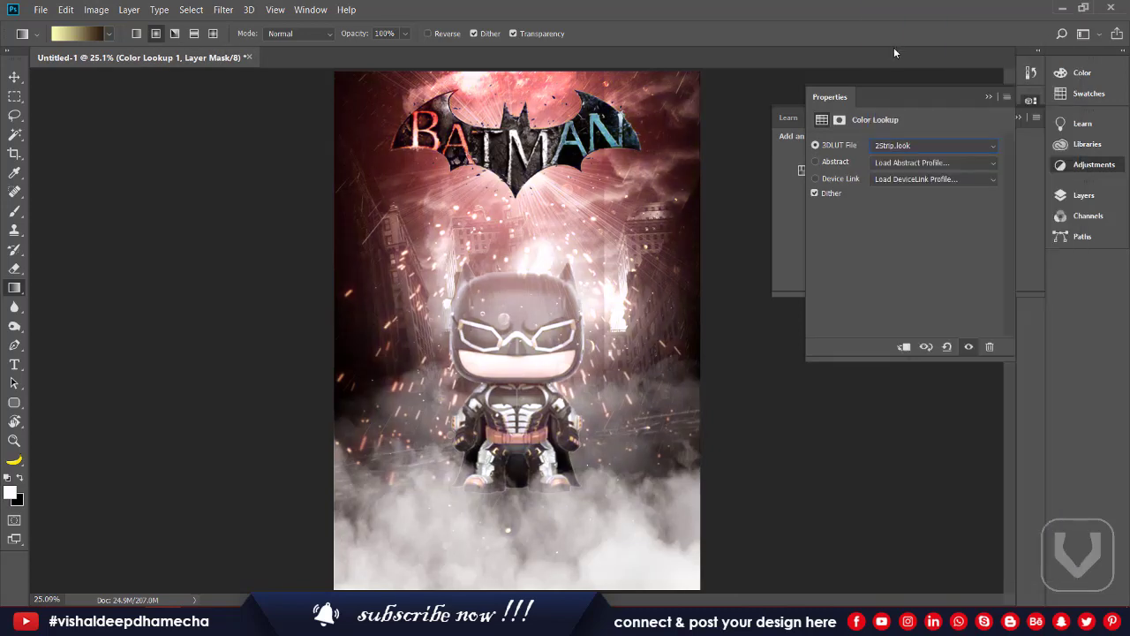
key("Down")
key("Down")
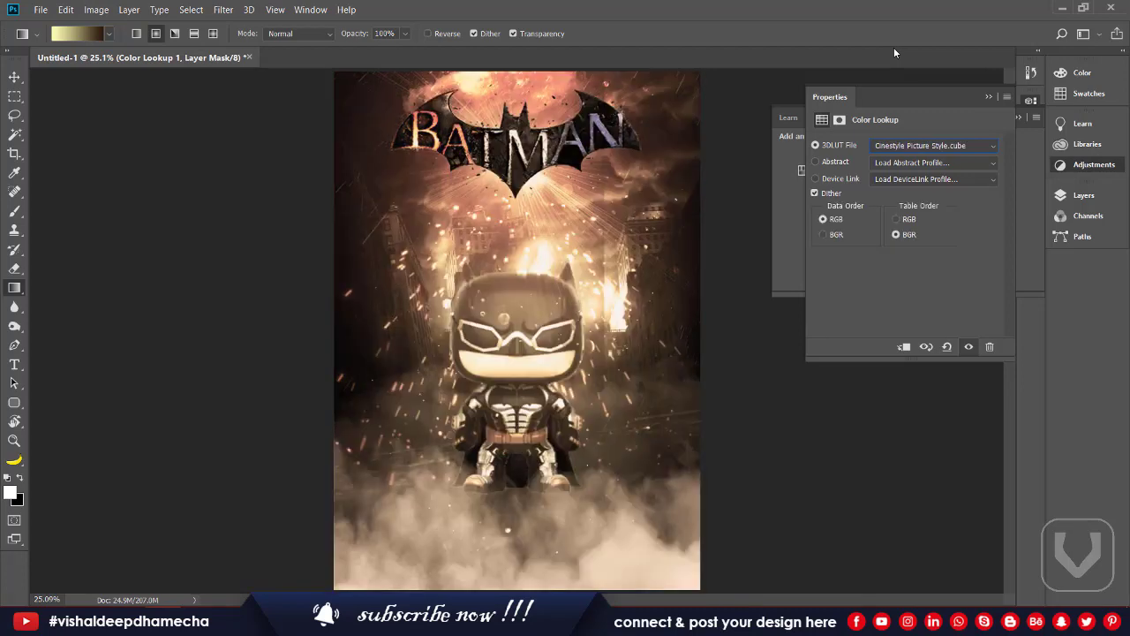
key("Down")
key("Down")
key("Down")
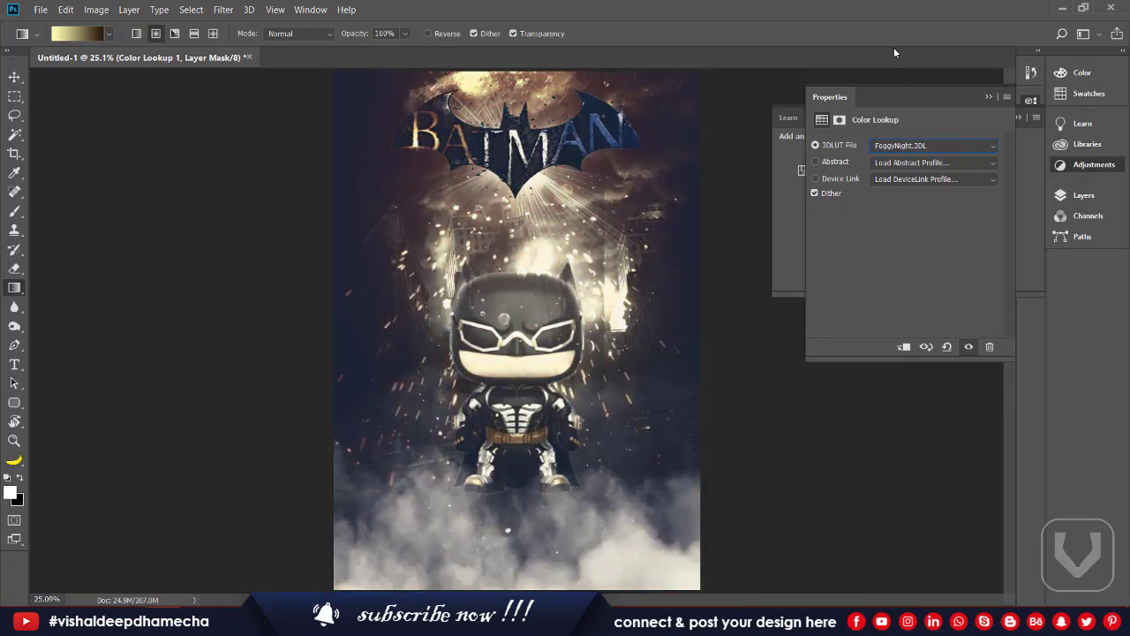
key("Up")
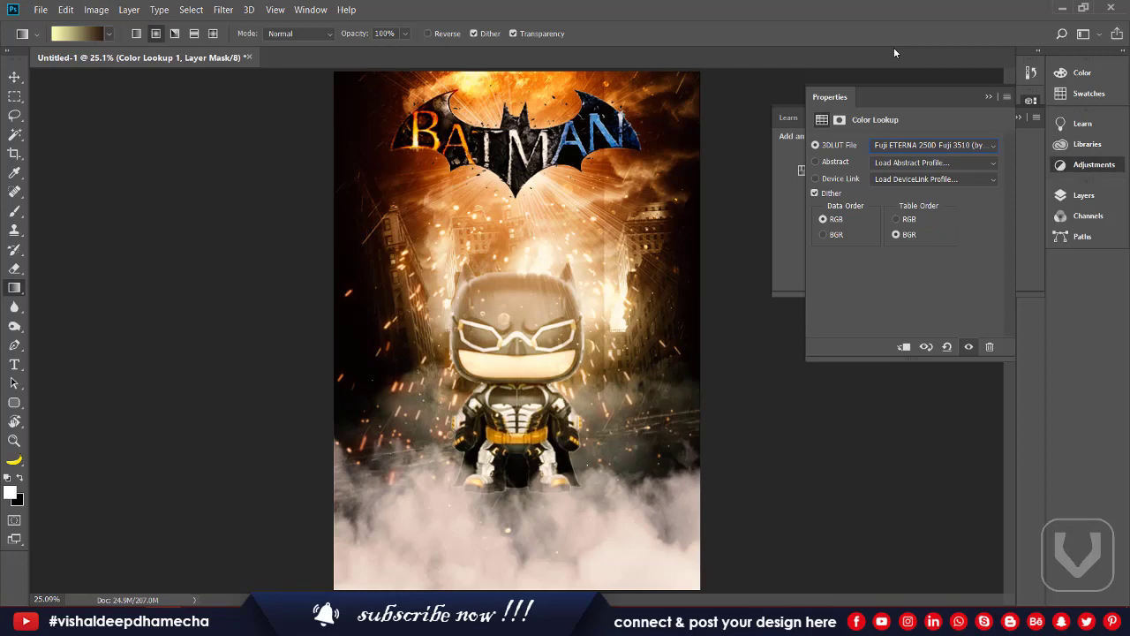
key("Down")
key("Down")
key("Down")
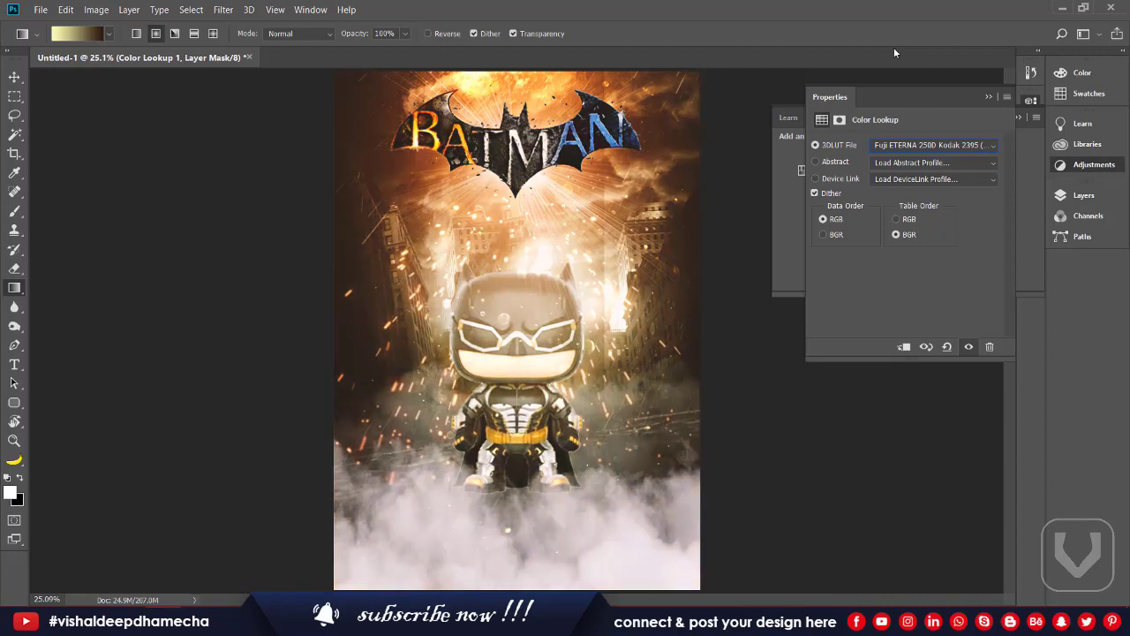
key("Down")
key("Down")
key("Down")
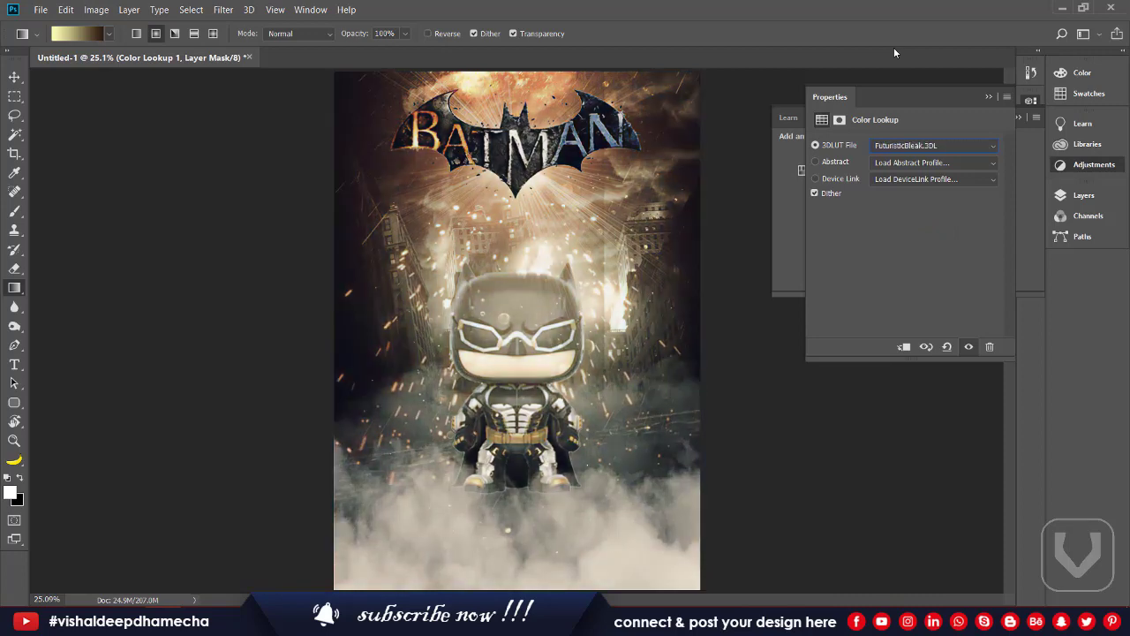
key("Down")
key("Up")
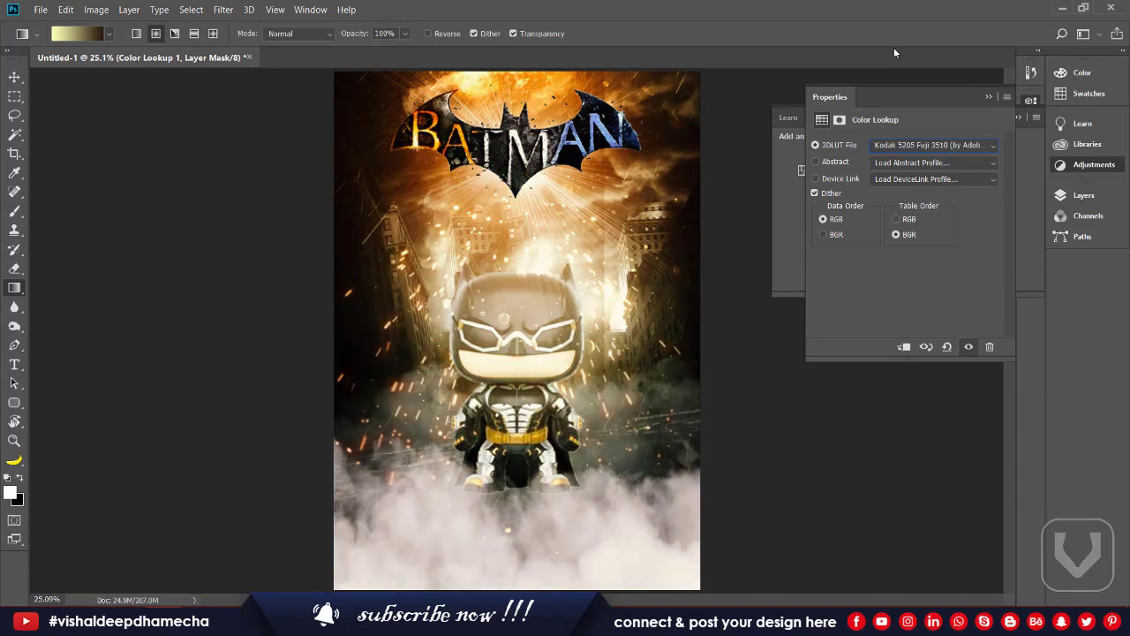
key("Down")
key("Down")
key("Down")
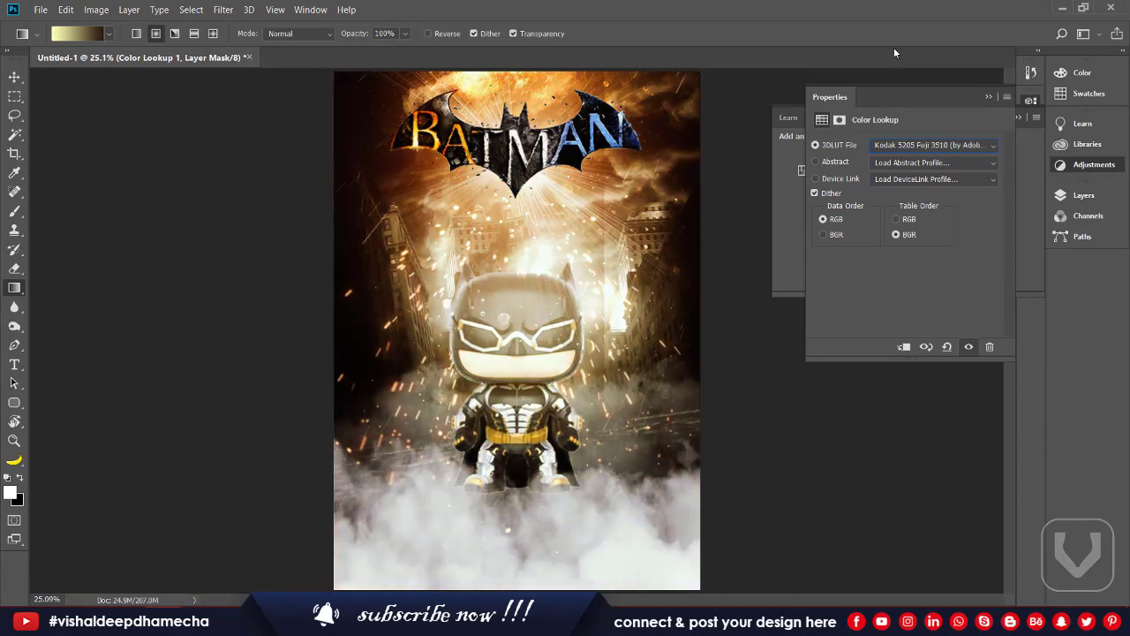
key("Down")
key("Down")
key("Down")
key("Down")
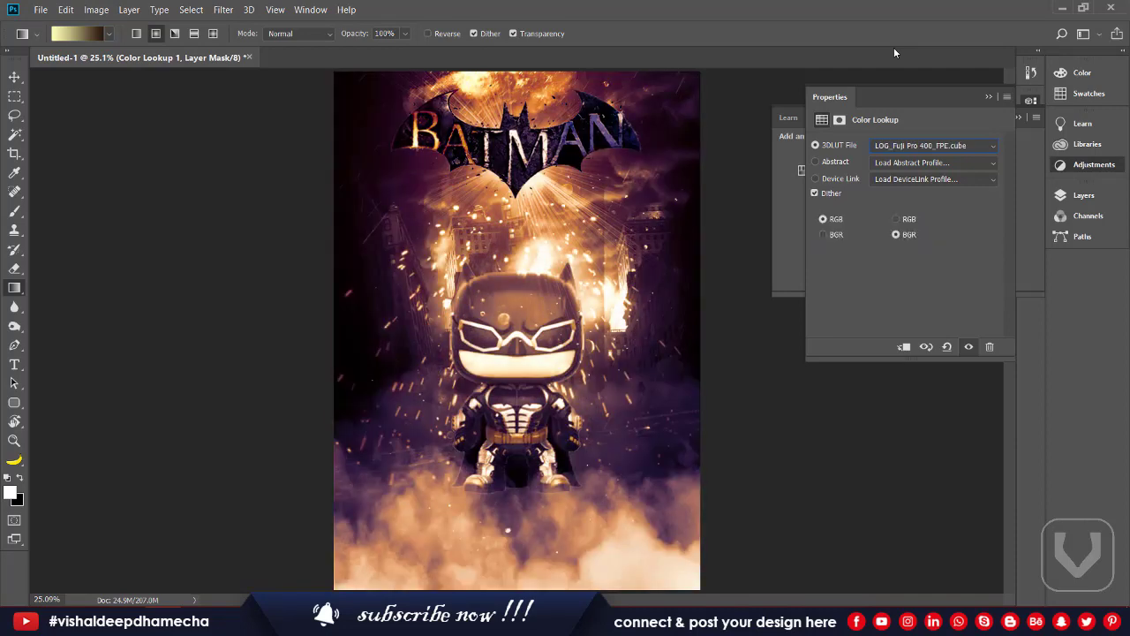
key("Down")
key("Down")
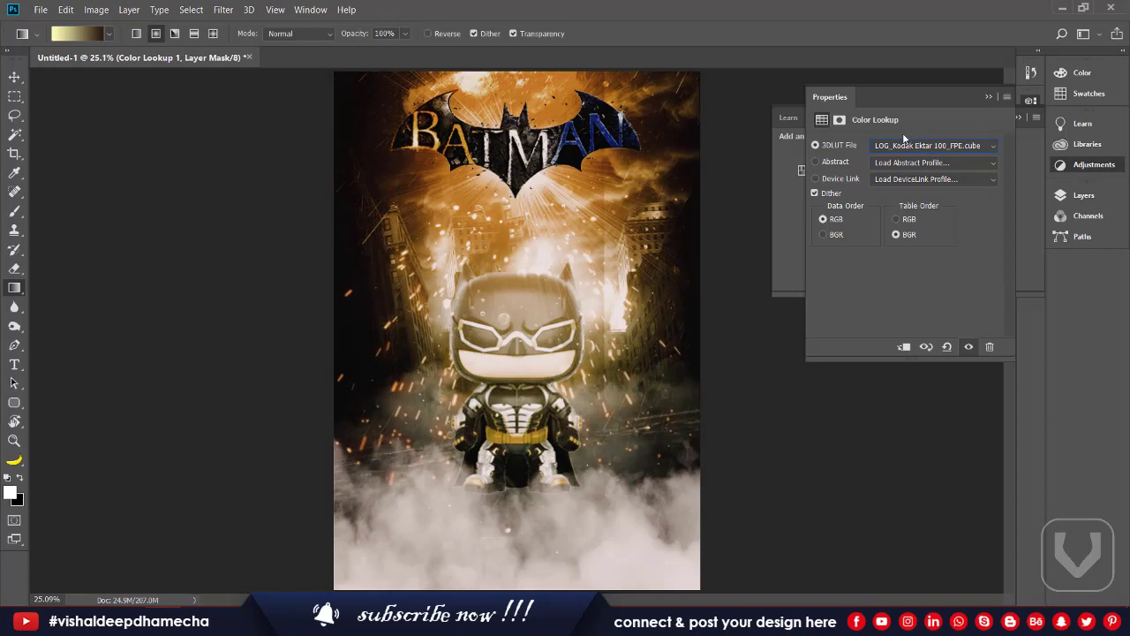
left_click(900, 144)
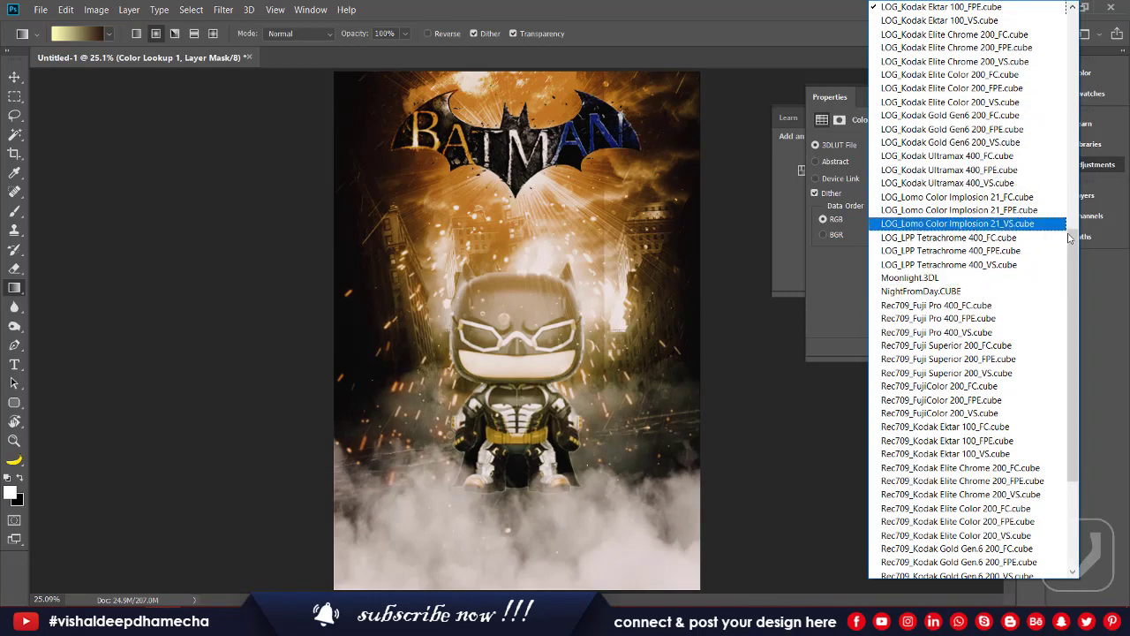
left_click_drag(1073, 262, 1102, 177)
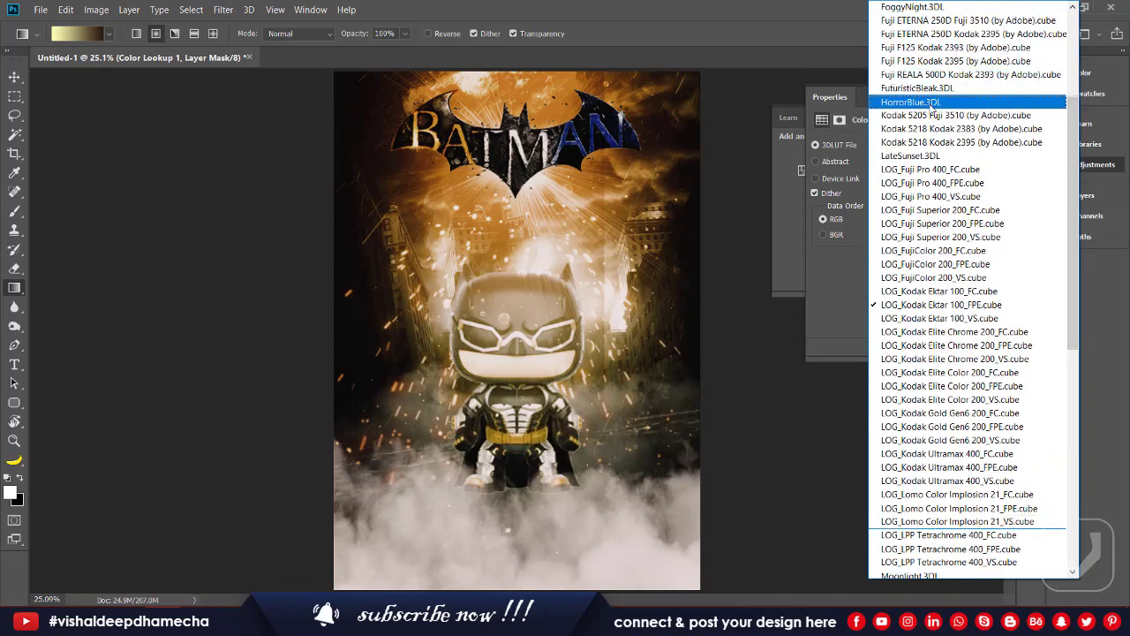
left_click(932, 116)
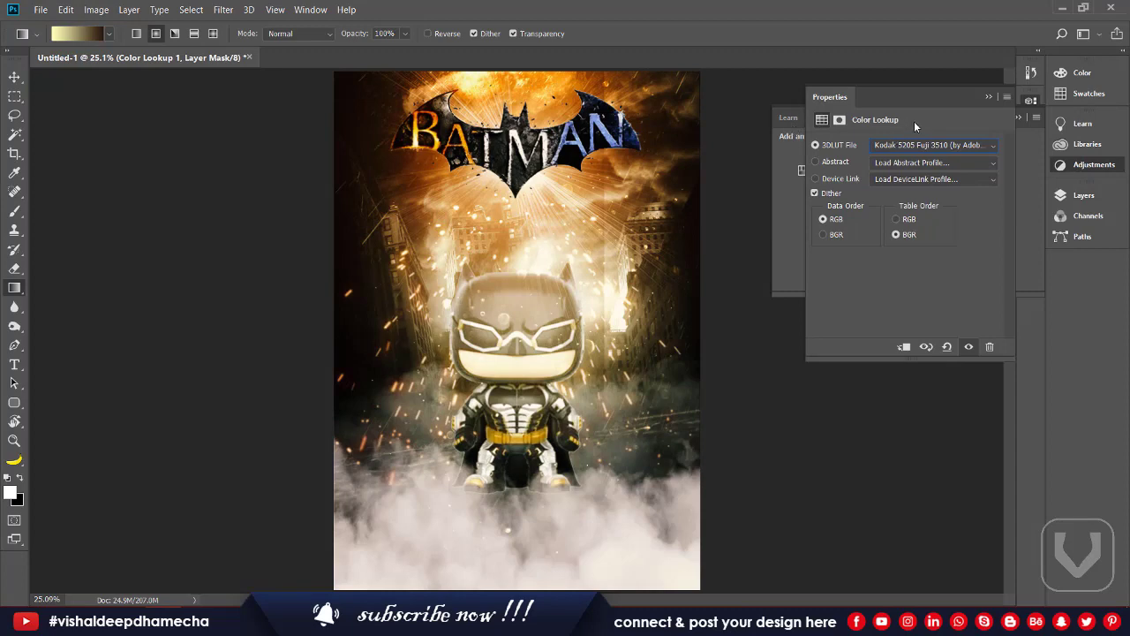
- Set the Color Lookup adjustment's 3D LUT file to LOG_Fuji Pro 400_FC.cube and close its properties
left_click(894, 153)
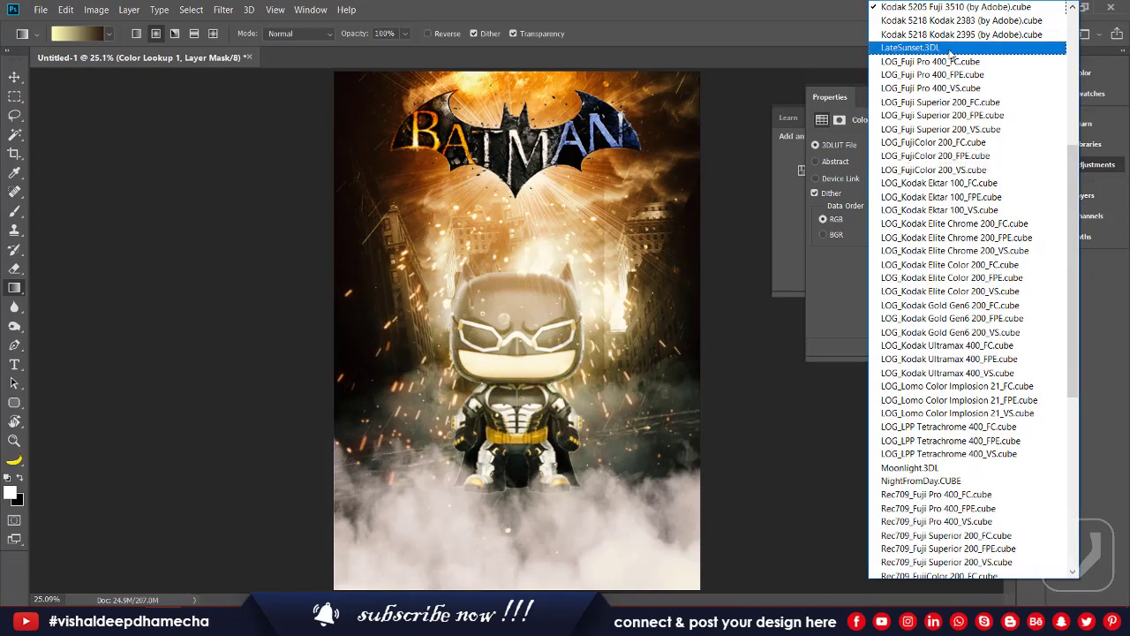
left_click(932, 59)
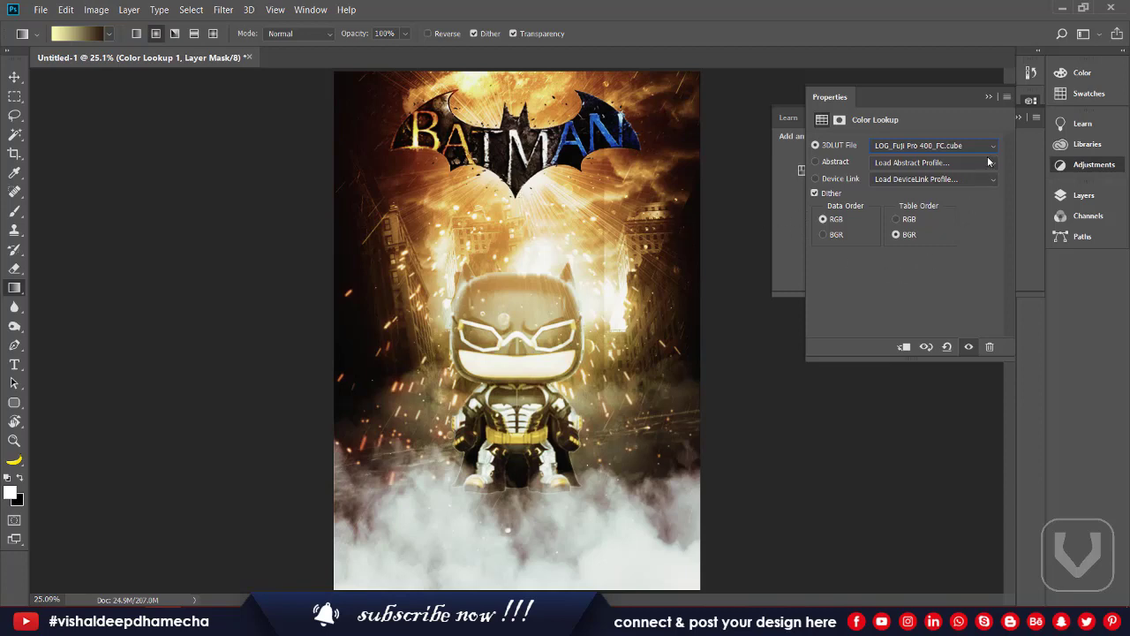
left_click(987, 97)
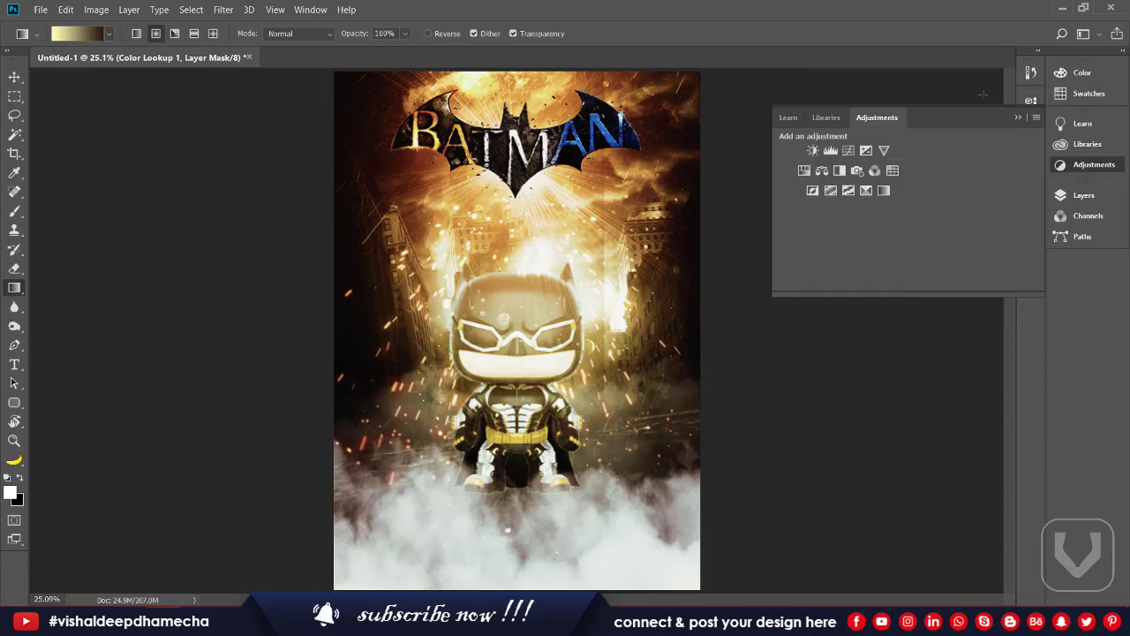
- Compare the poster with and without the Color Lookup layer, leaving the layer visible
key("F7")
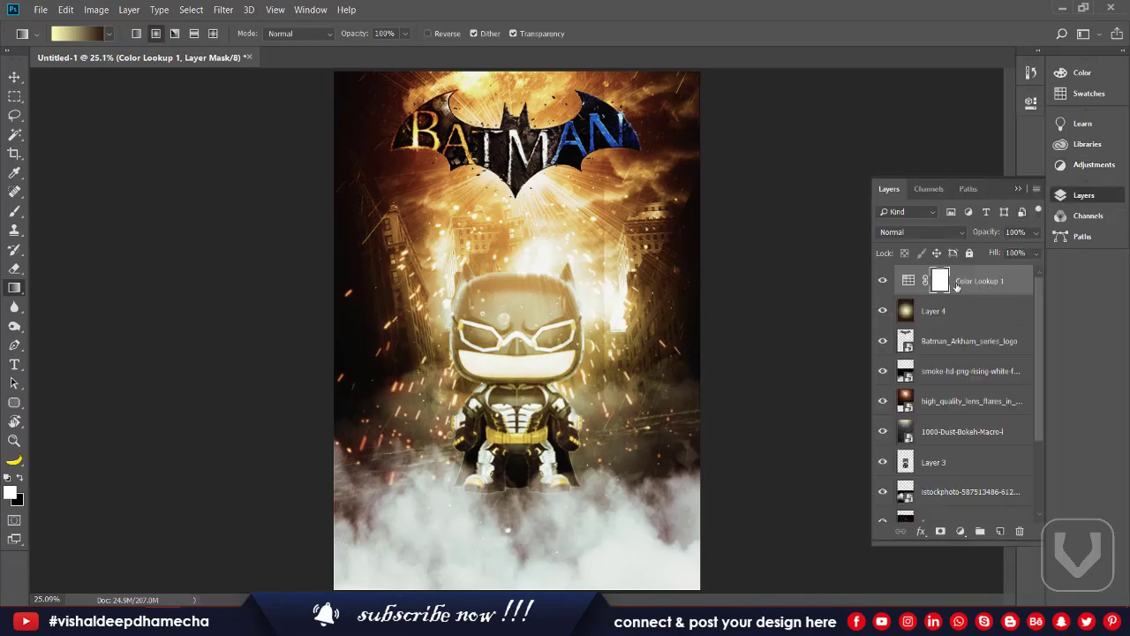
left_click(885, 280)
left_click(885, 279)
left_click(885, 280)
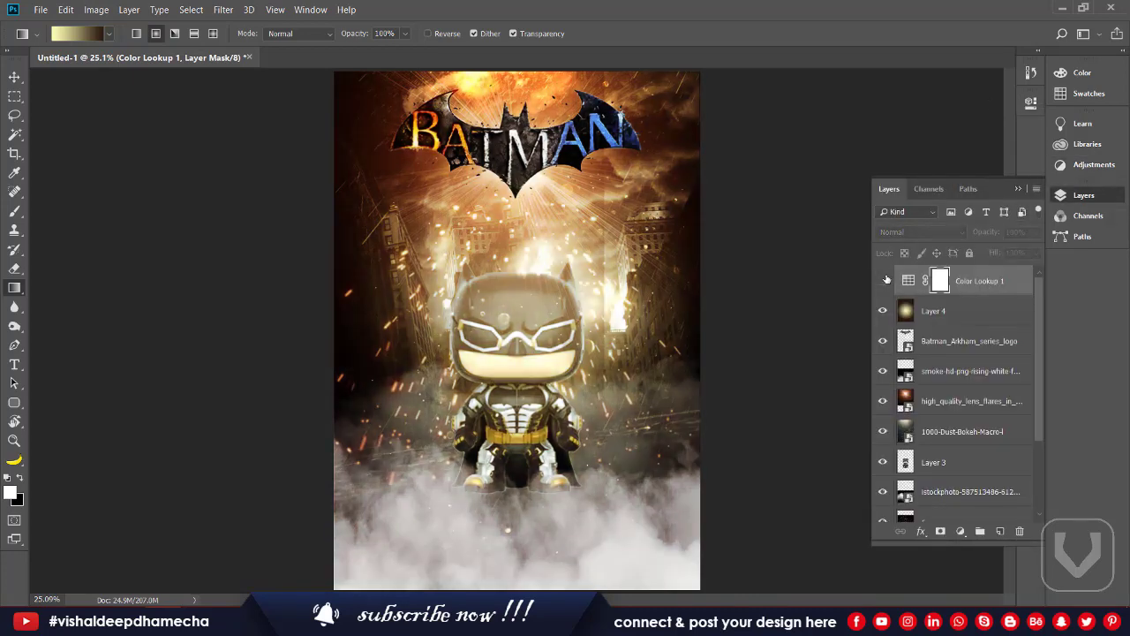
left_click(885, 280)
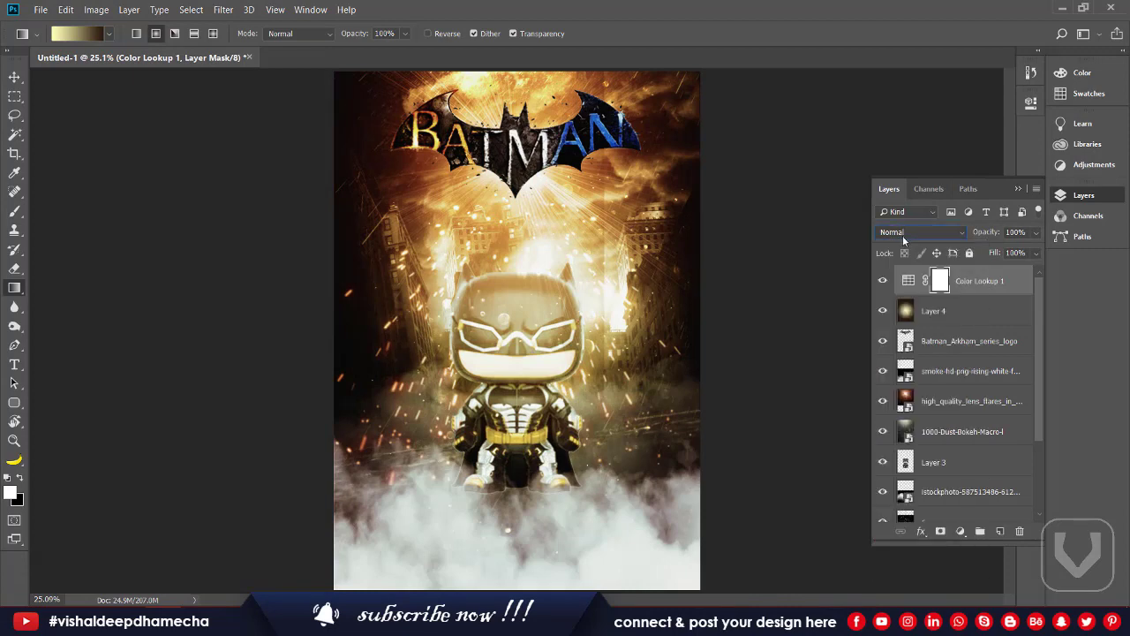
- Compare blend modes on the Color Lookup layer and set it to Overlay
scroll(902, 236, "down", 9)
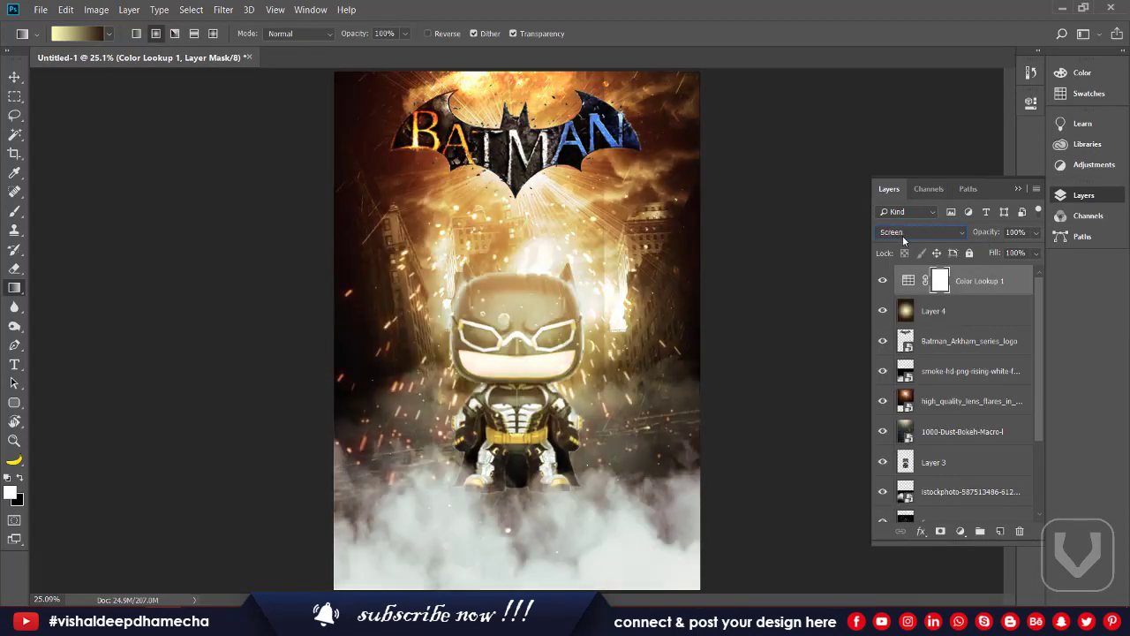
scroll(902, 236, "down", 3)
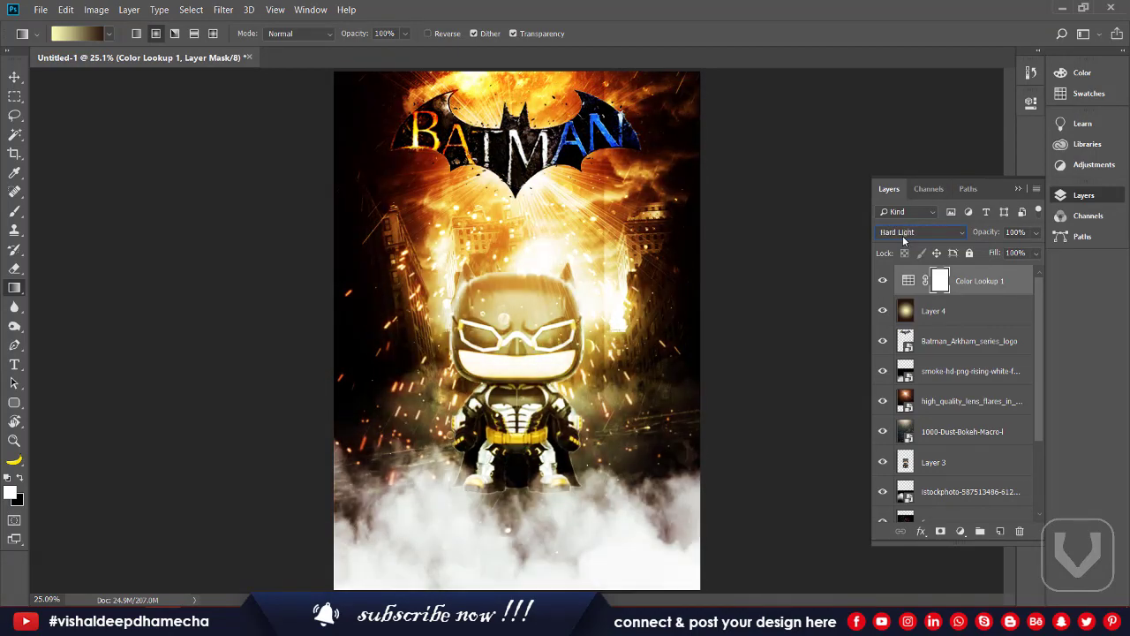
scroll(902, 236, "down", 11)
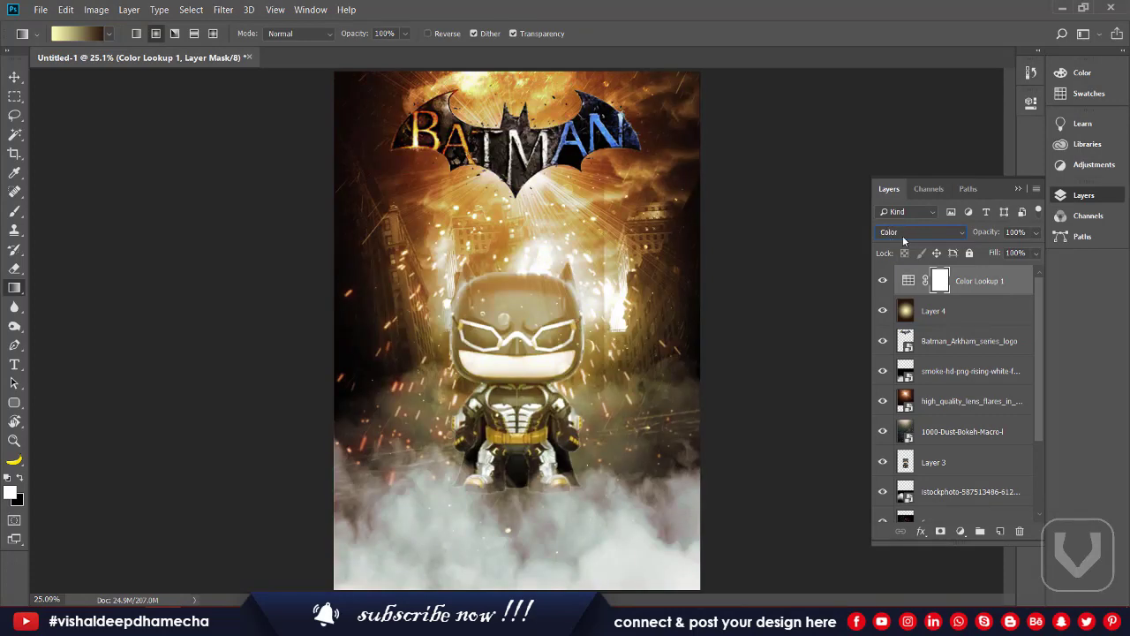
scroll(902, 236, "up", 19)
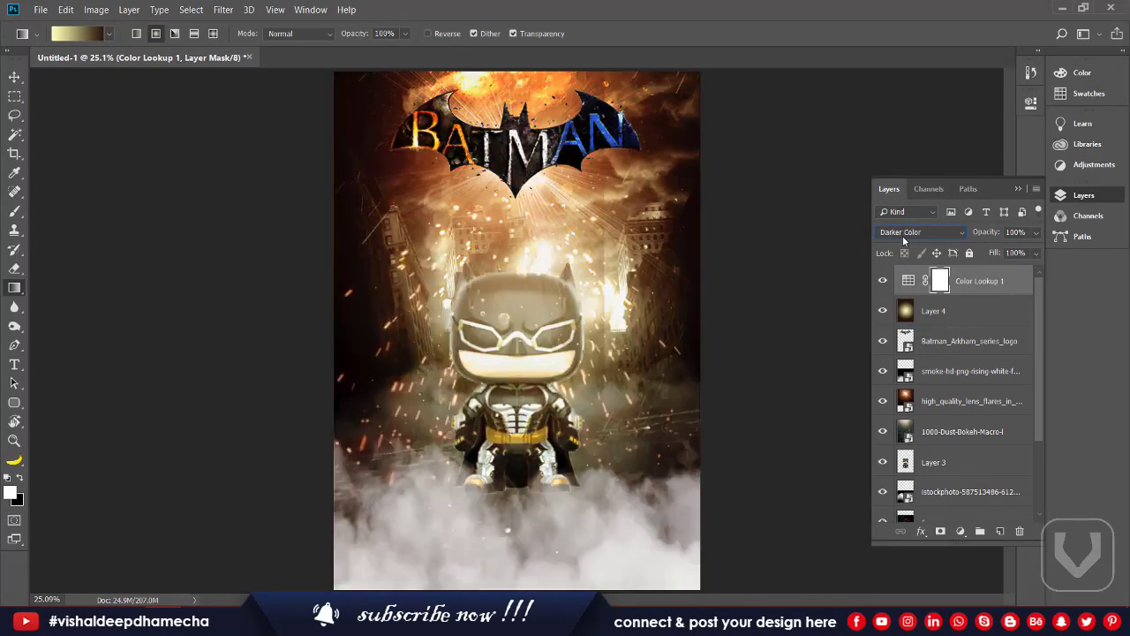
scroll(902, 236, "down", 1)
scroll(902, 235, "down", 5)
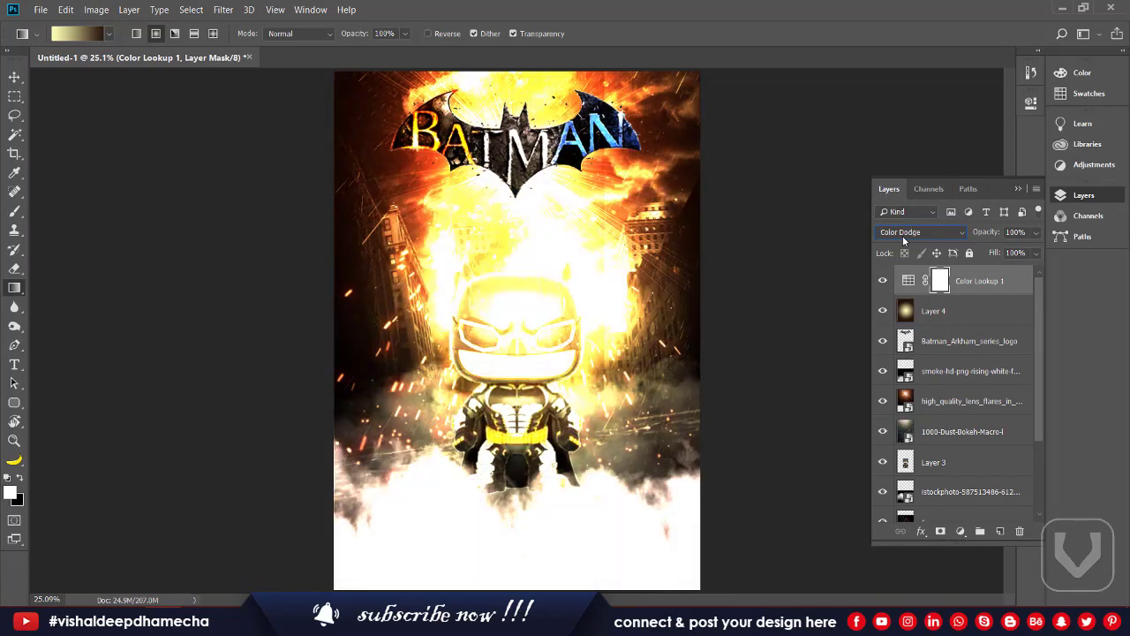
scroll(902, 235, "down", 1)
scroll(902, 236, "up", 1)
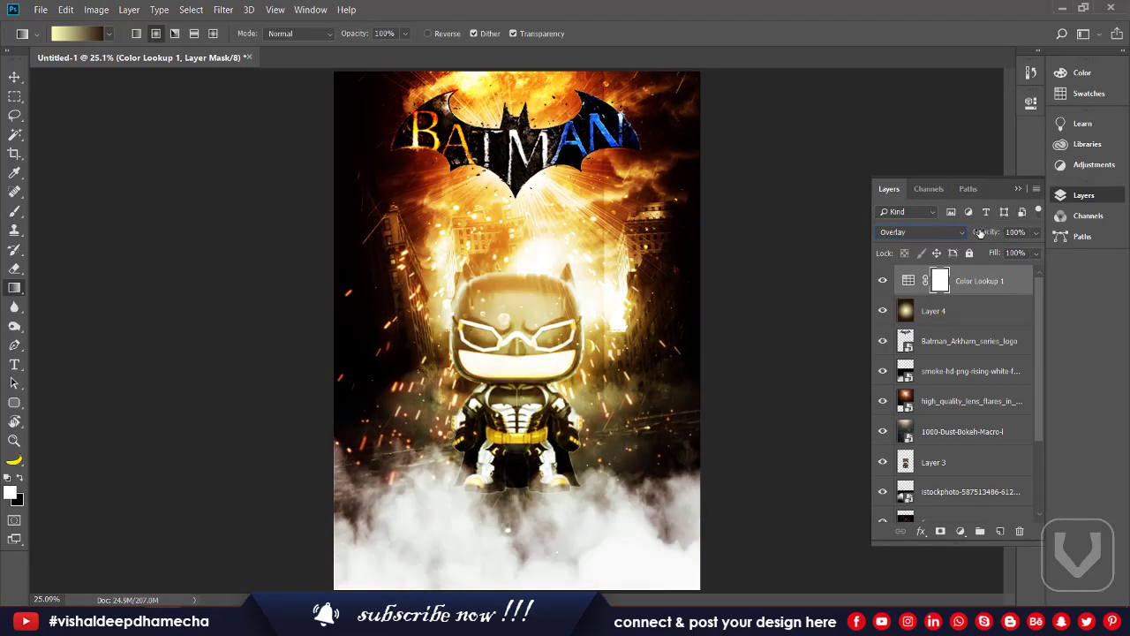
- Reduce the Color Lookup layer's opacity to 63%, keeping the Overlay blend mode
left_click_drag(980, 233, 953, 236)
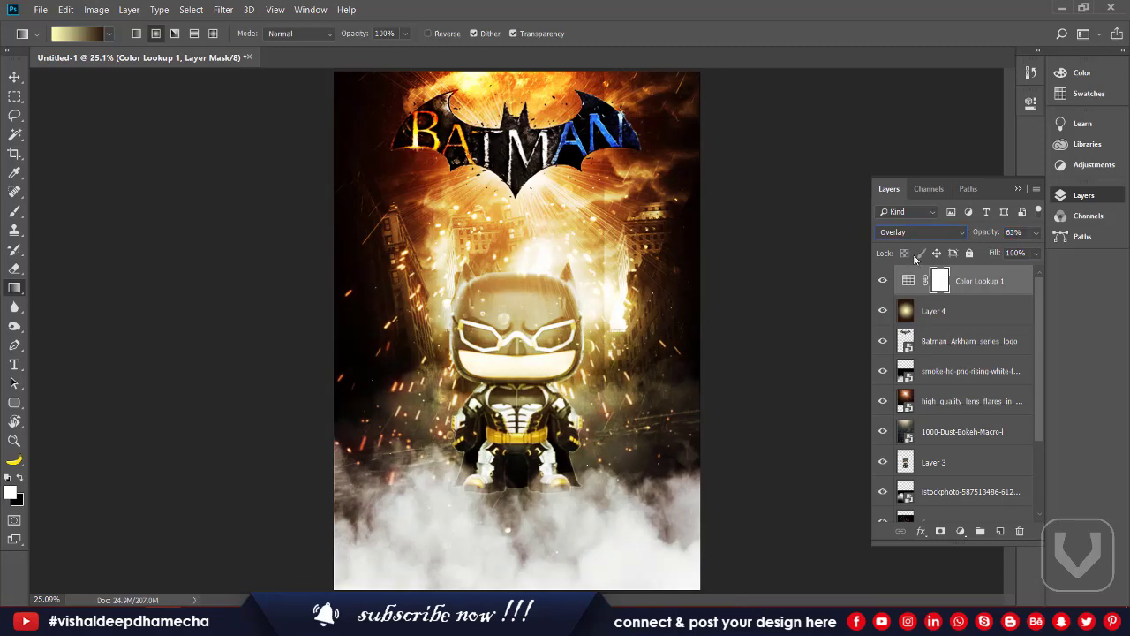
scroll(911, 233, "down", 1)
scroll(911, 233, "up", 1)
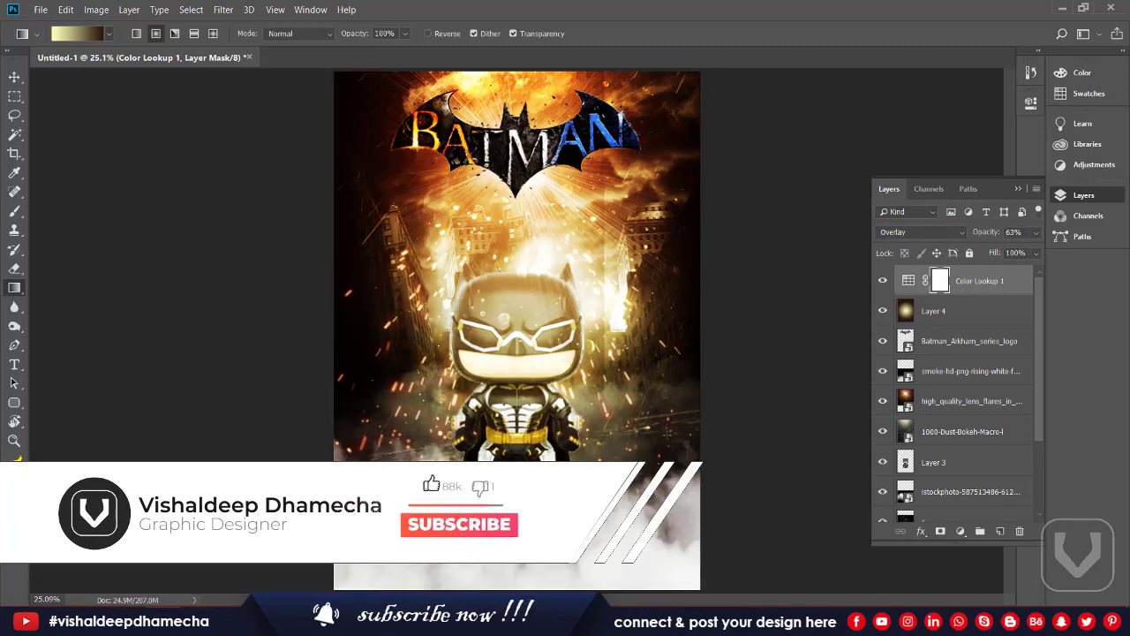
- Switch to File Explorer and open the v logo folder on the EXTRA (D:) drive
key("alt+Tab")
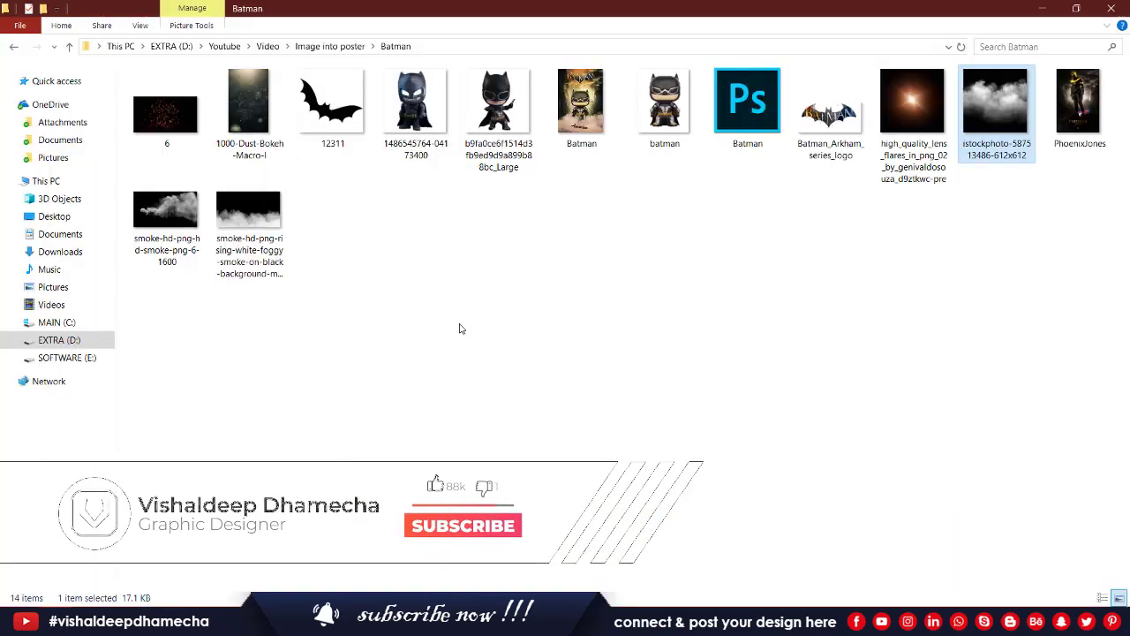
key("alt+Up")
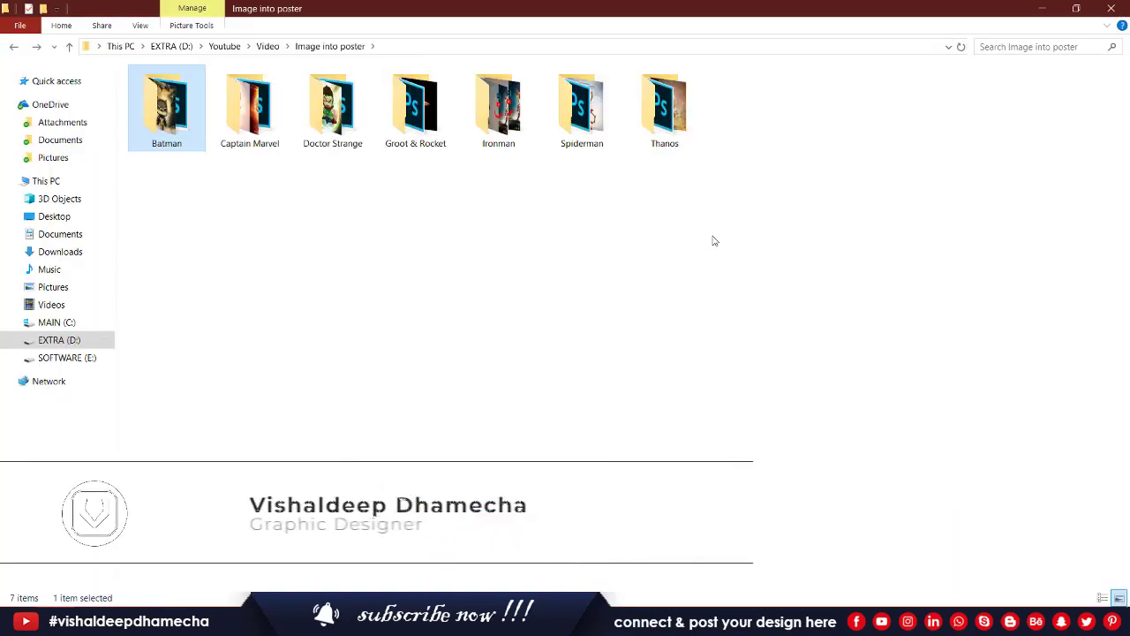
key("alt+Up")
key("alt+Up")
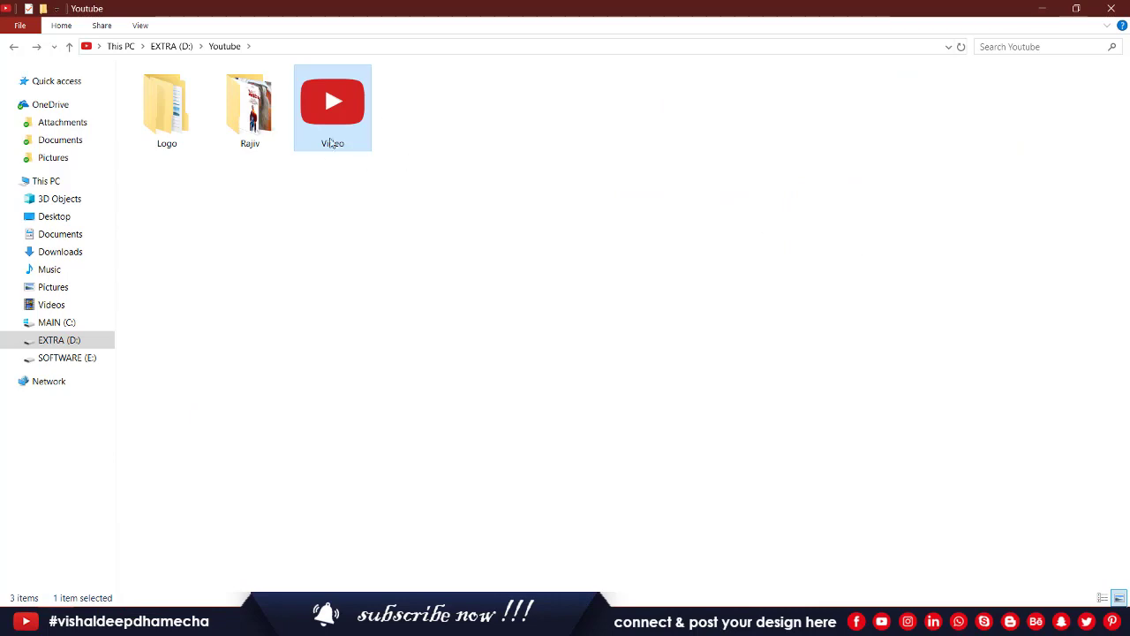
key("alt+Up")
double_click(969, 118)
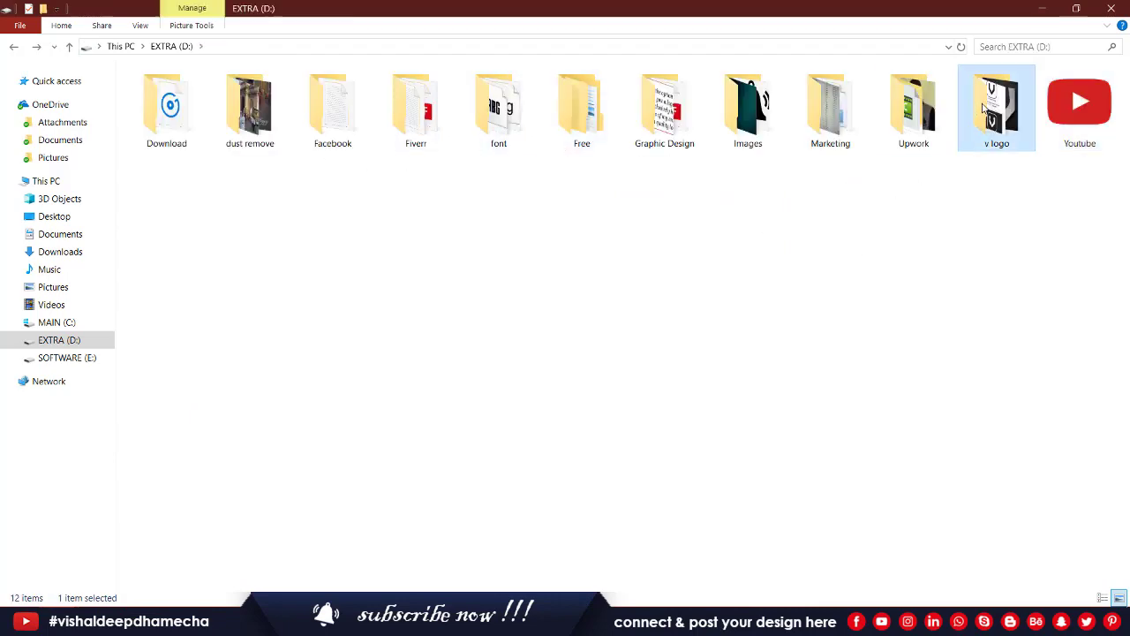
- Place the white V logo in the poster's upper-left corner, scaled to 3.33%, and reduce its layer opacity to 42%
left_click_drag(166, 203, 463, 298)
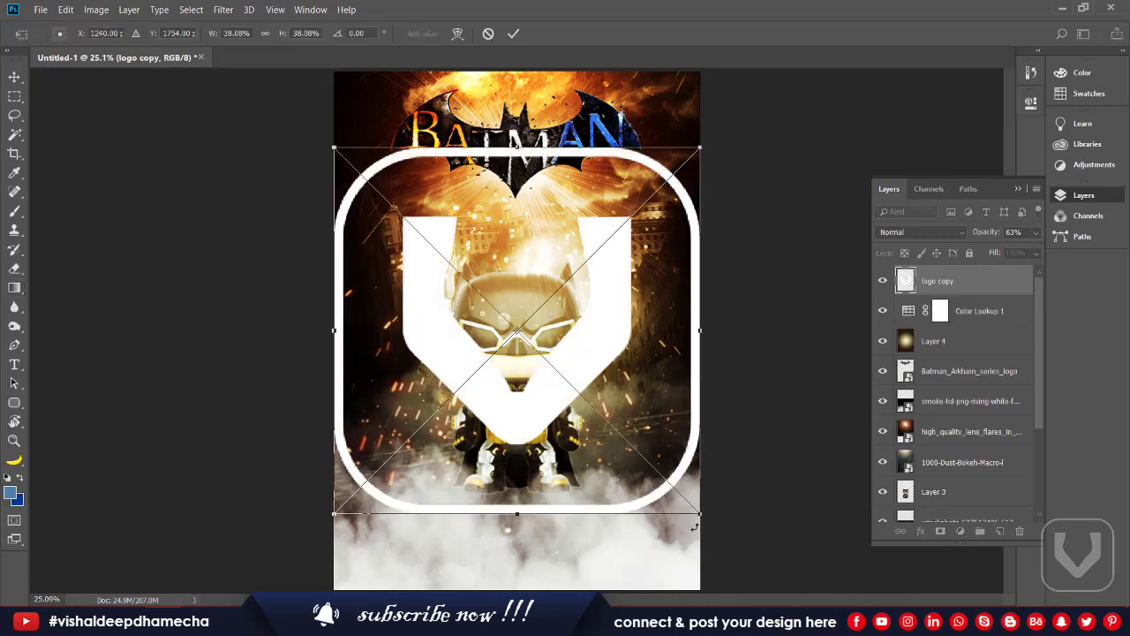
left_click_drag(698, 513, 383, 119)
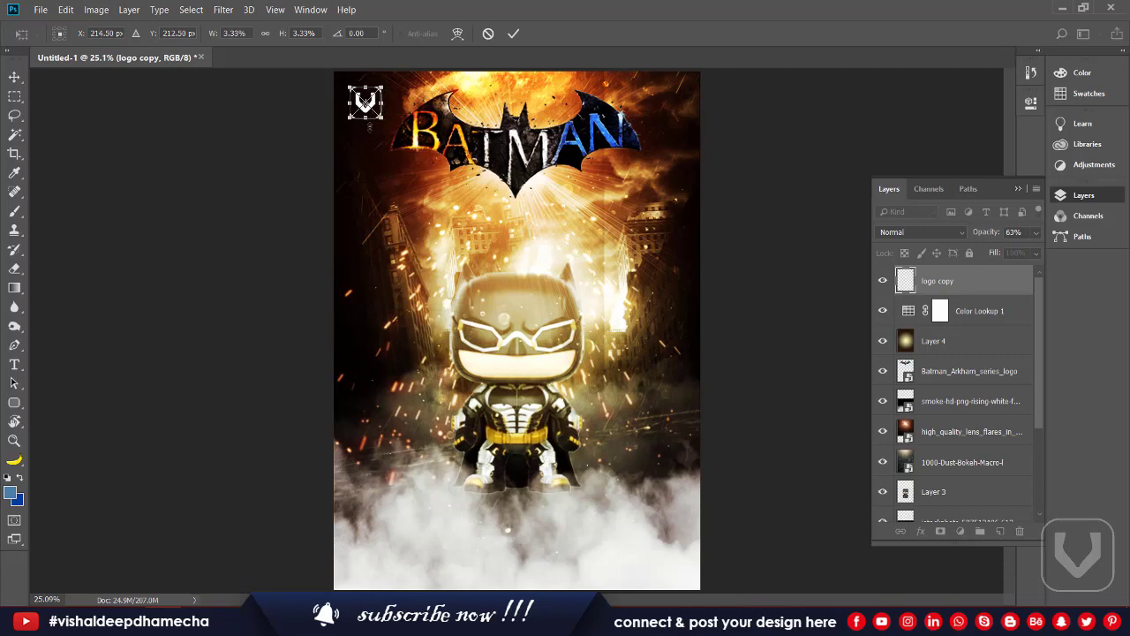
key("Return")
key("g")
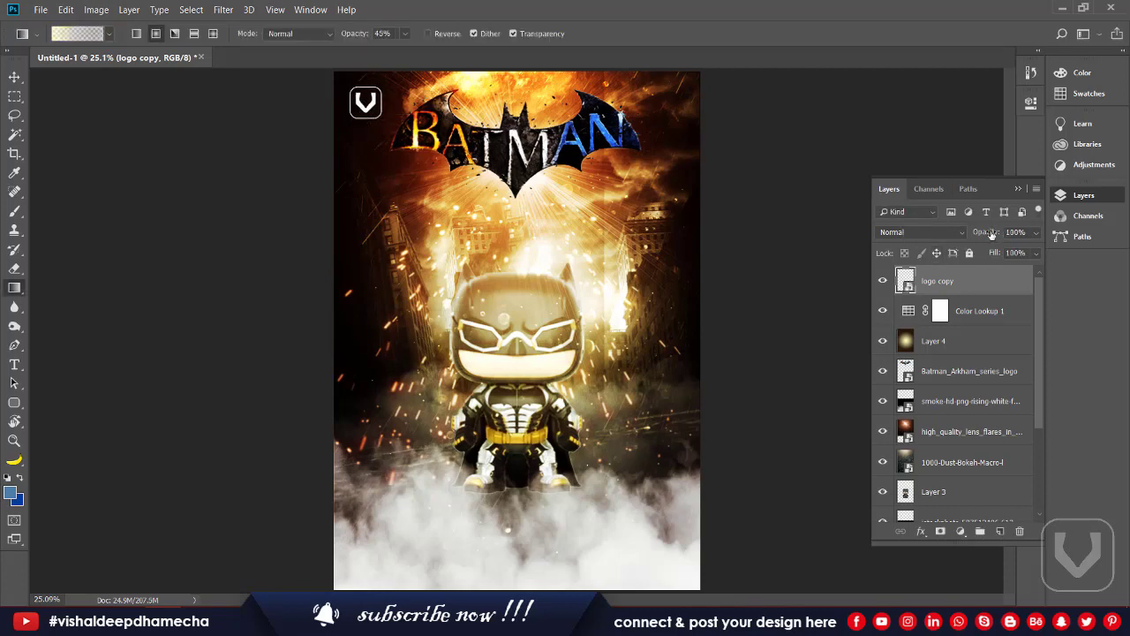
left_click_drag(989, 234, 952, 234)
left_click(15, 77)
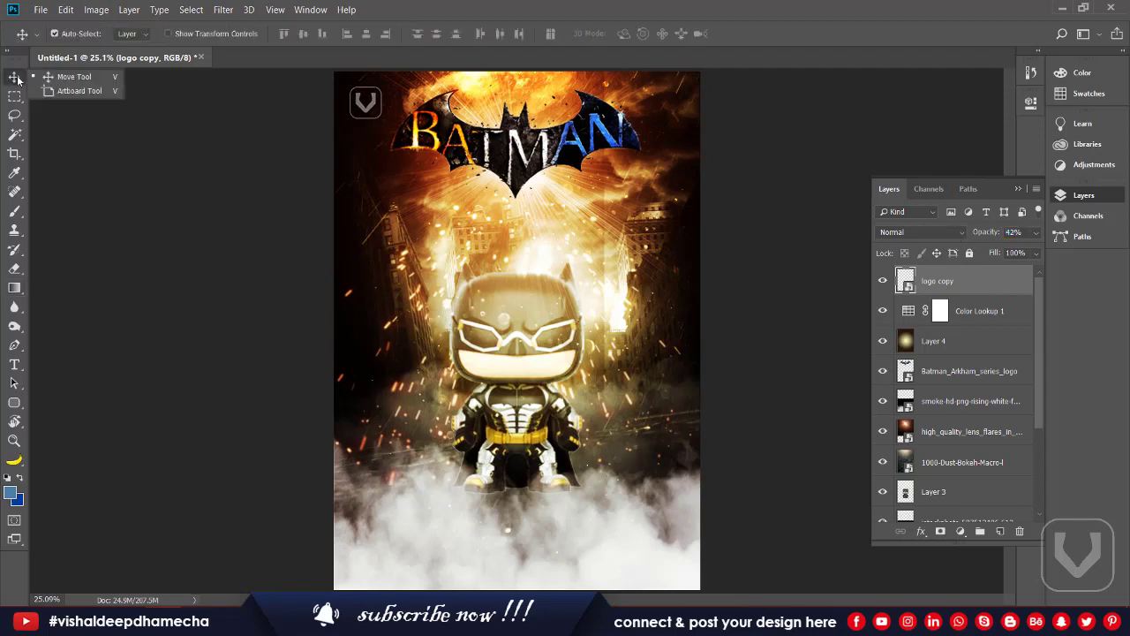